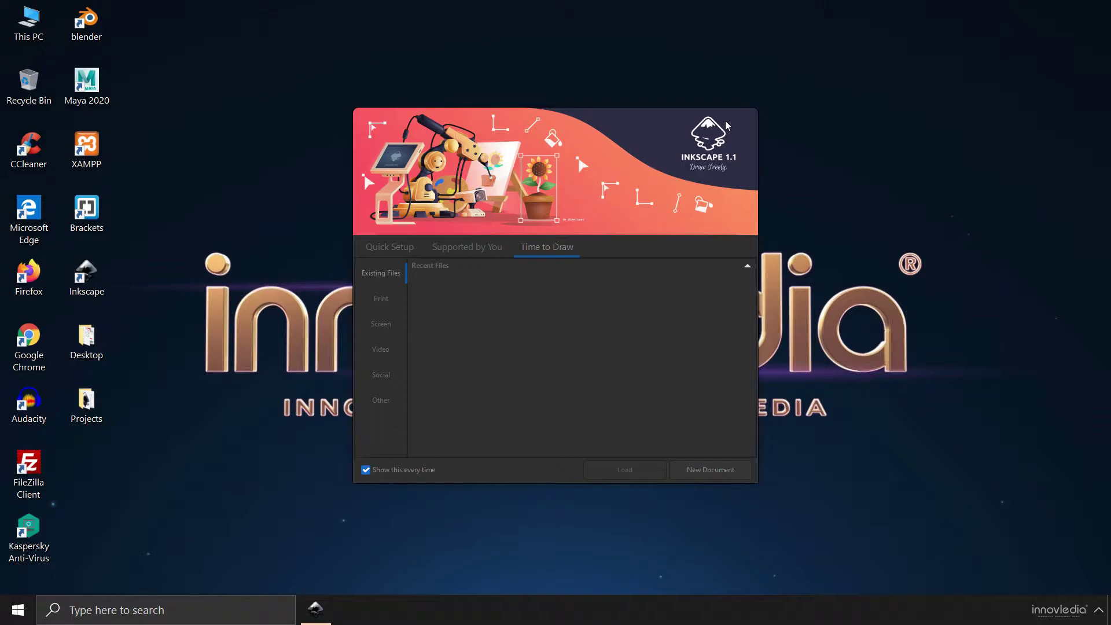
# Step: Review the quick setup choices for canvas, keyboard and appearance, trying the light theme before restoring the dark one
pyautogui.click(390, 247)
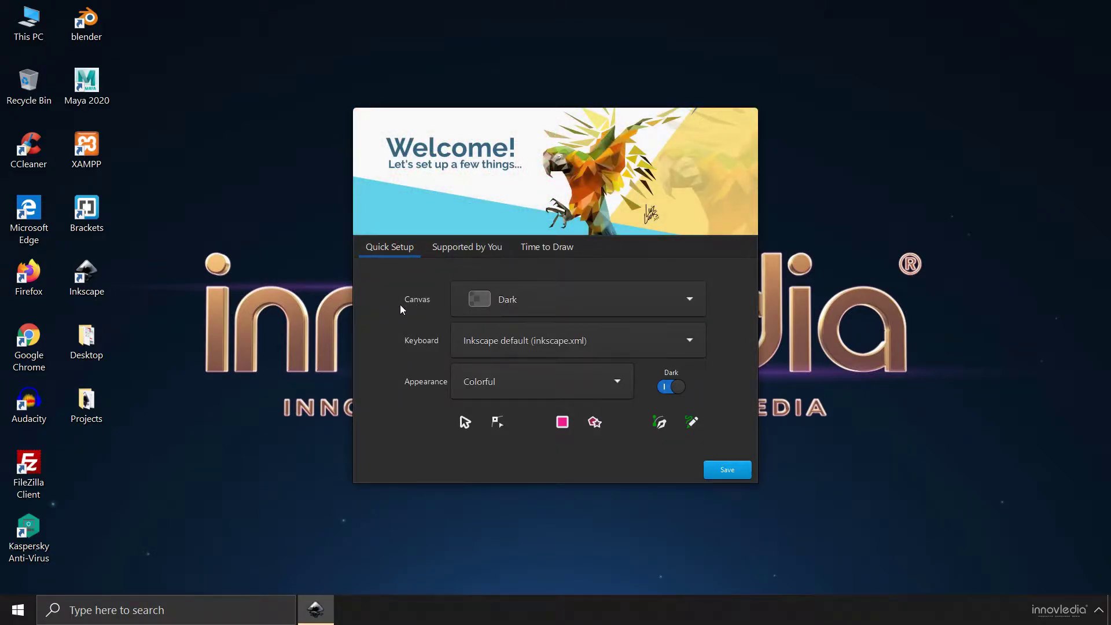
pyautogui.moveTo(618, 307); pyautogui.dragTo(522, 302)
pyautogui.click(566, 342)
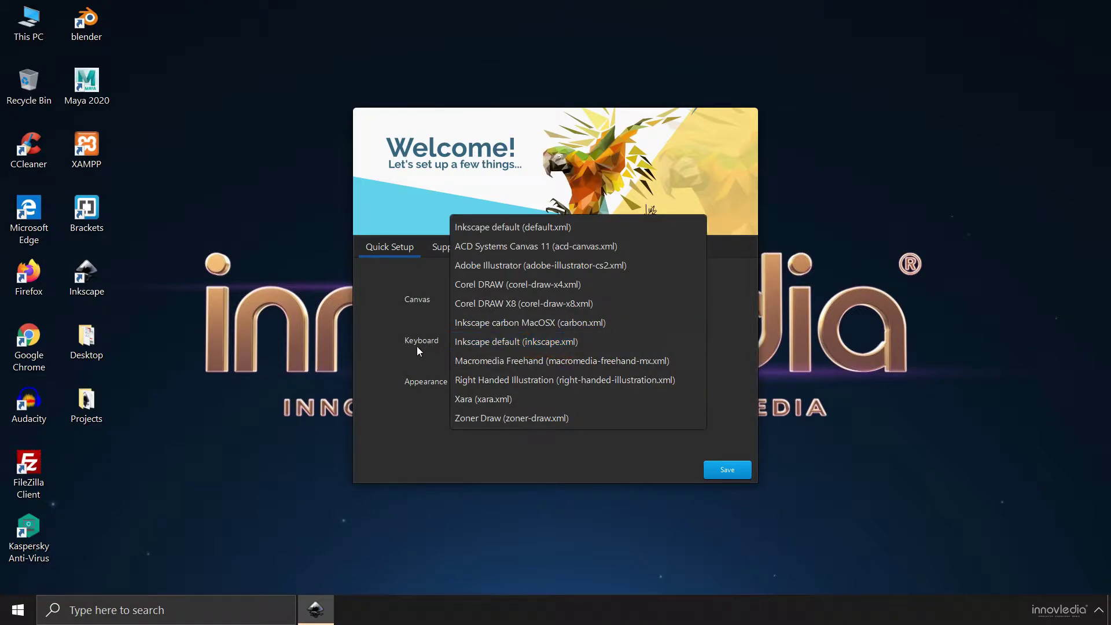
pyautogui.click(405, 349)
pyautogui.click(477, 356)
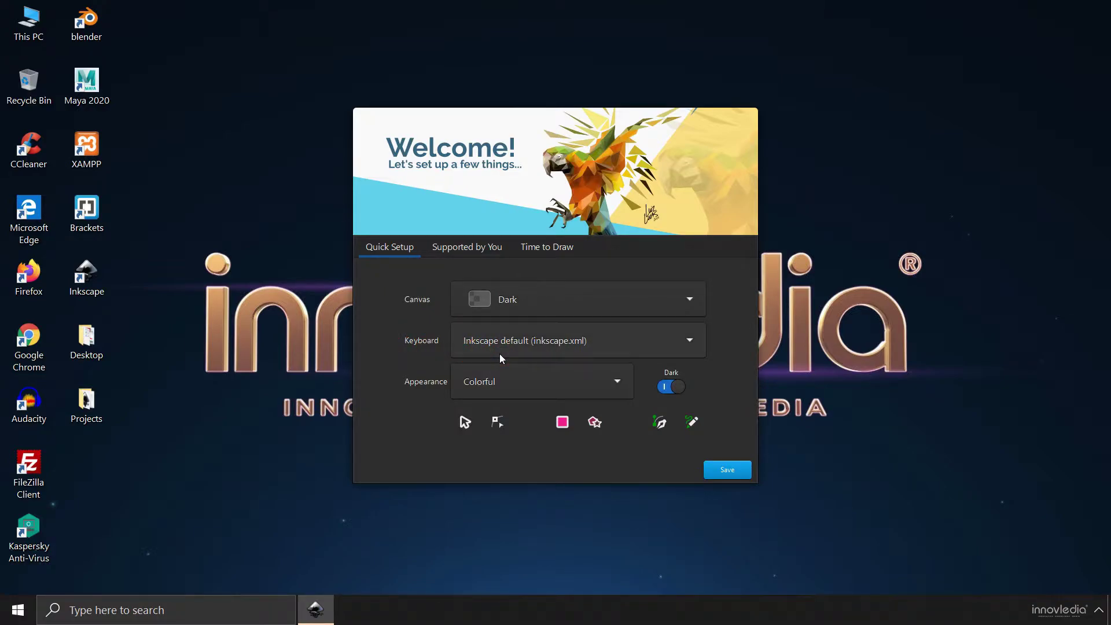
pyautogui.click(499, 386)
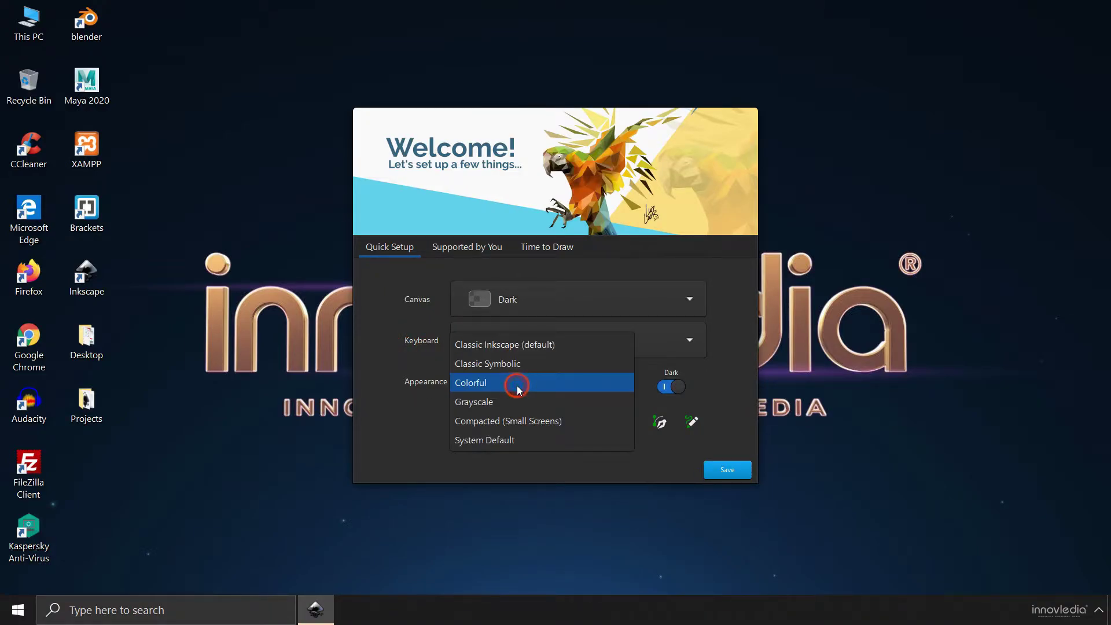
pyautogui.click(498, 386)
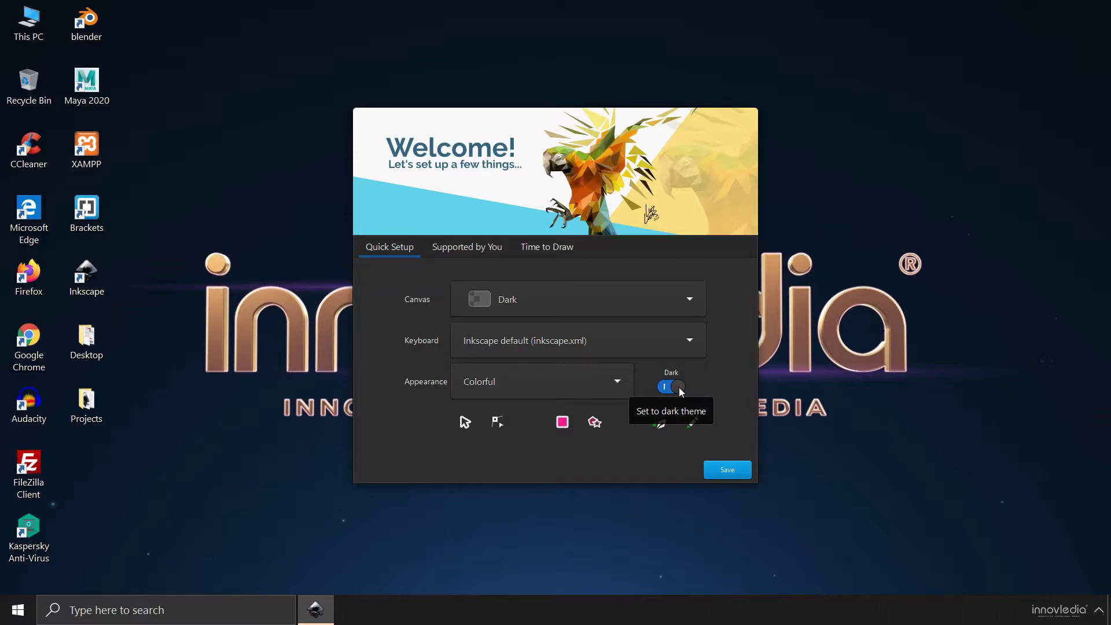
pyautogui.click(663, 387)
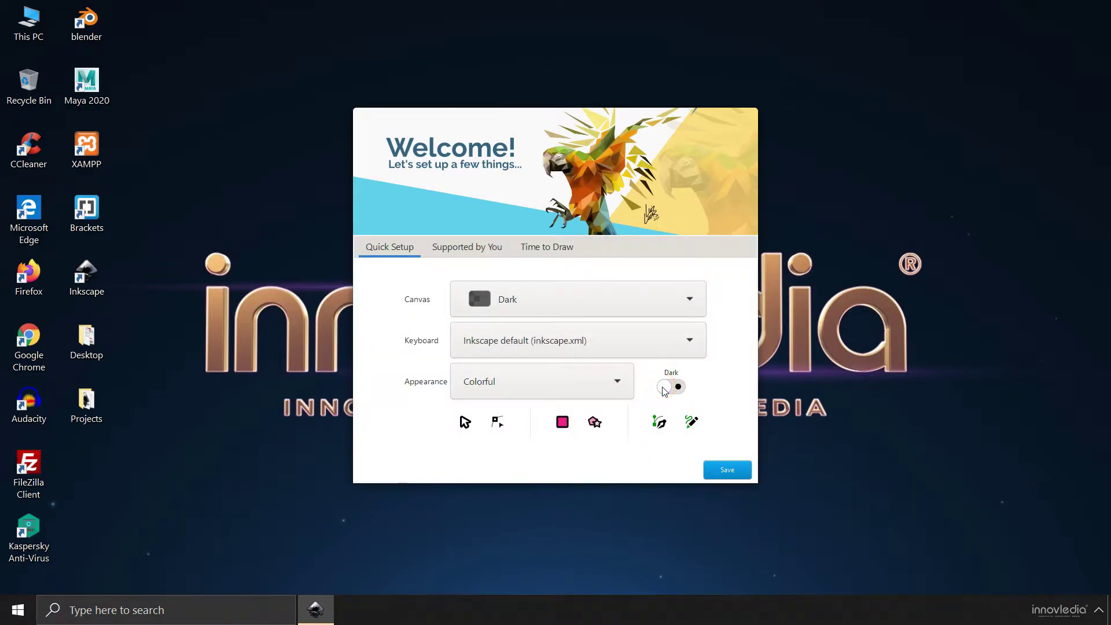
pyautogui.click(679, 389)
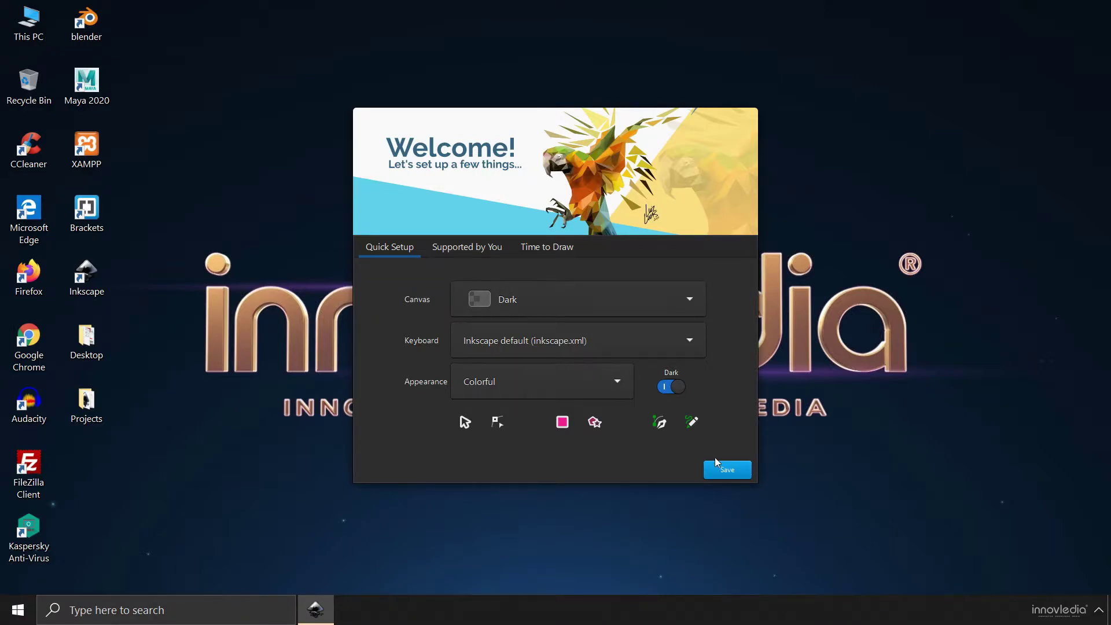
# Step: Look over the project support page and browse the print document templates, from A4 sheets to business cards and envelopes
pyautogui.click(478, 248)
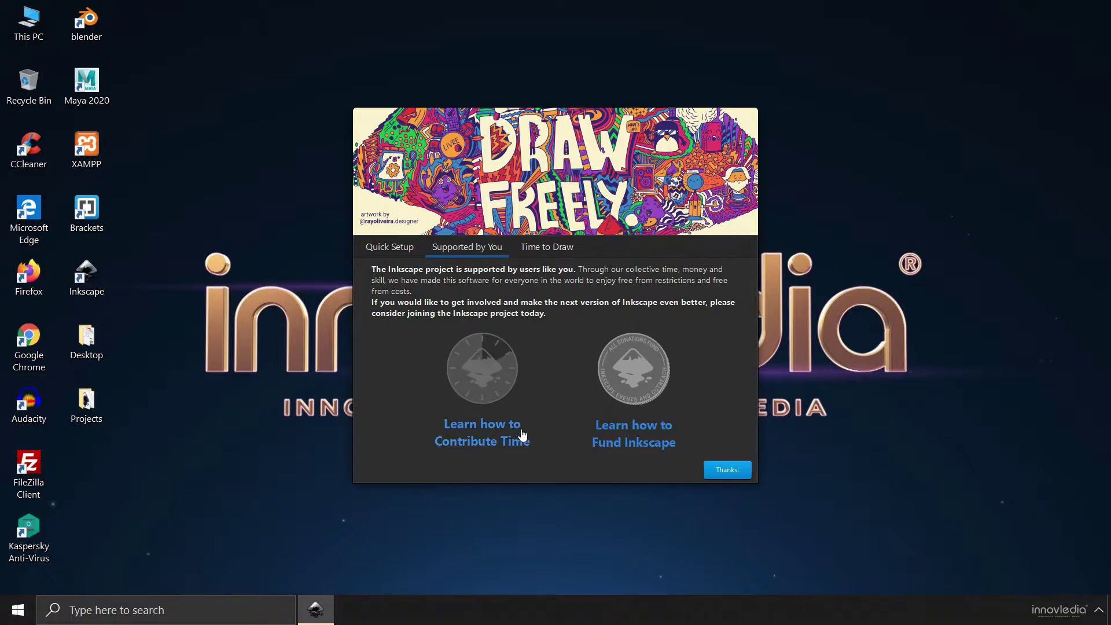
pyautogui.click(547, 248)
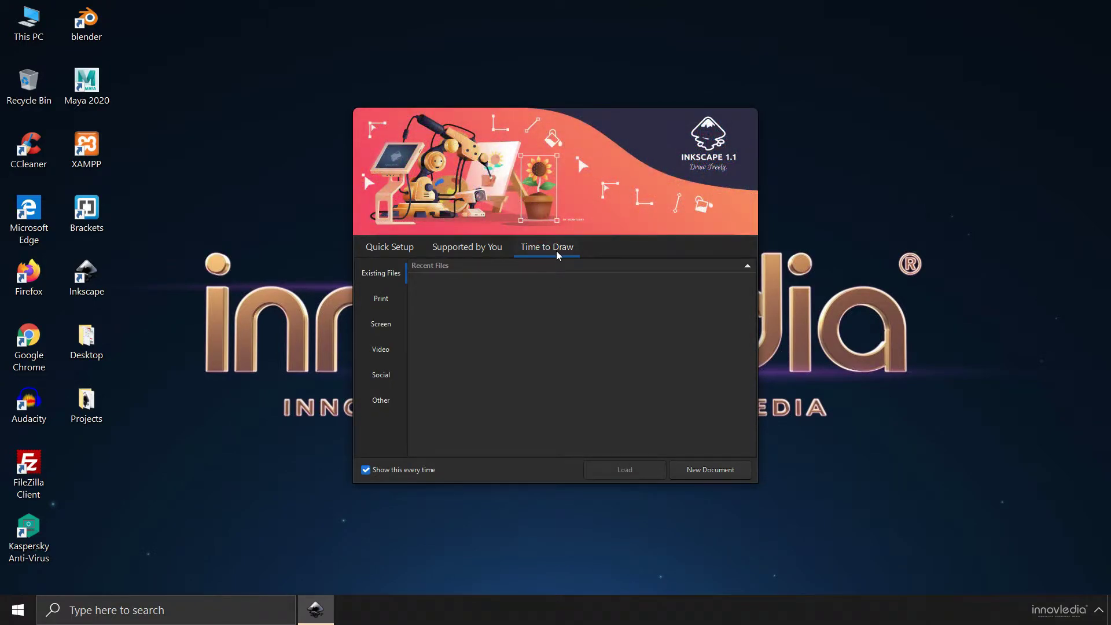
pyautogui.click(386, 300)
pyautogui.click(525, 310)
pyautogui.click(646, 307)
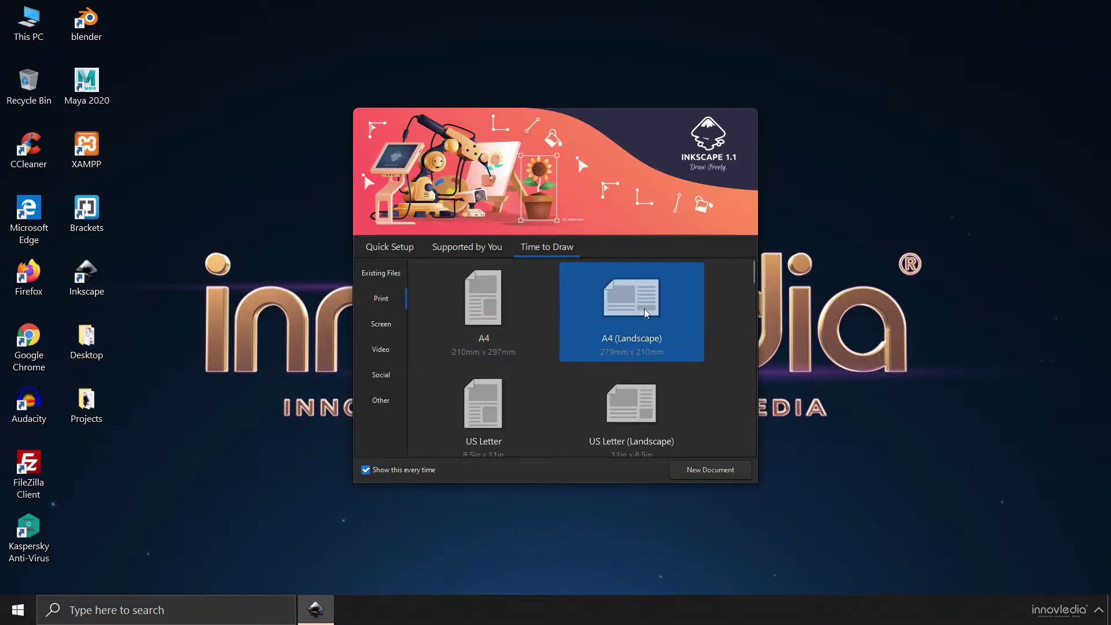
pyautogui.click(716, 311)
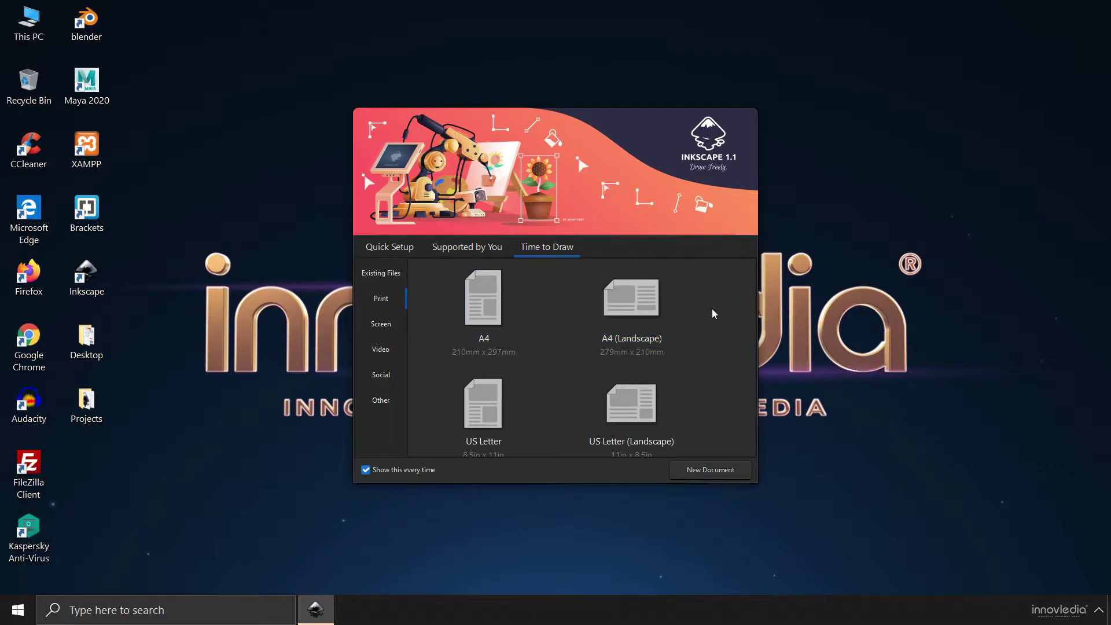
pyautogui.scroll(-3, 714, 311)
pyautogui.scroll(15, 714, 311)
pyautogui.click(472, 331)
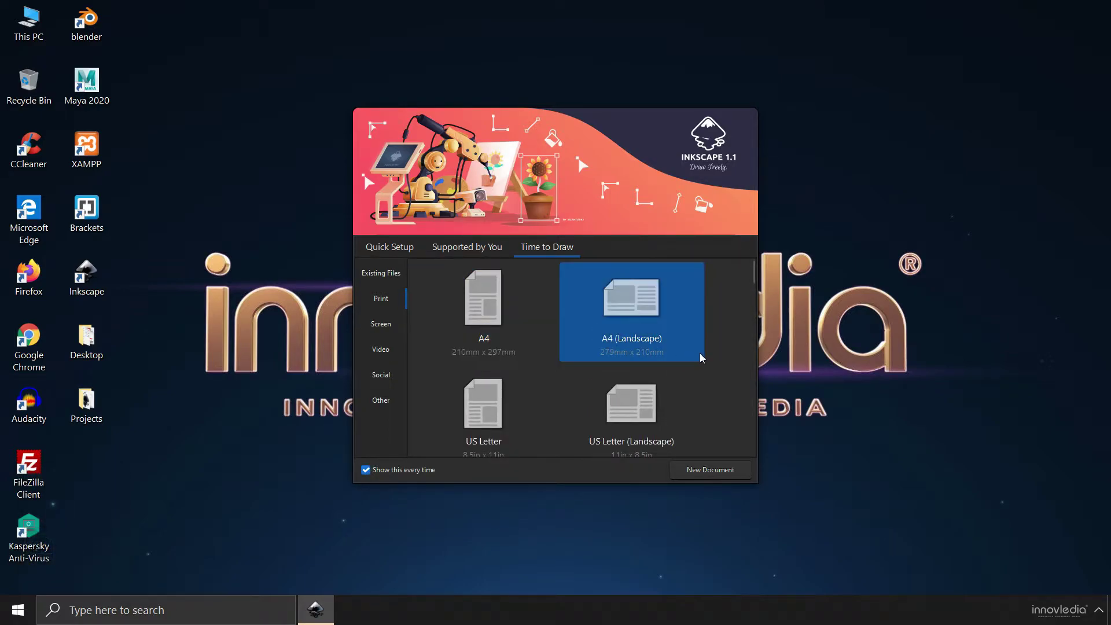
pyautogui.scroll(-3, 439, 315)
pyautogui.scroll(-18, 625, 338)
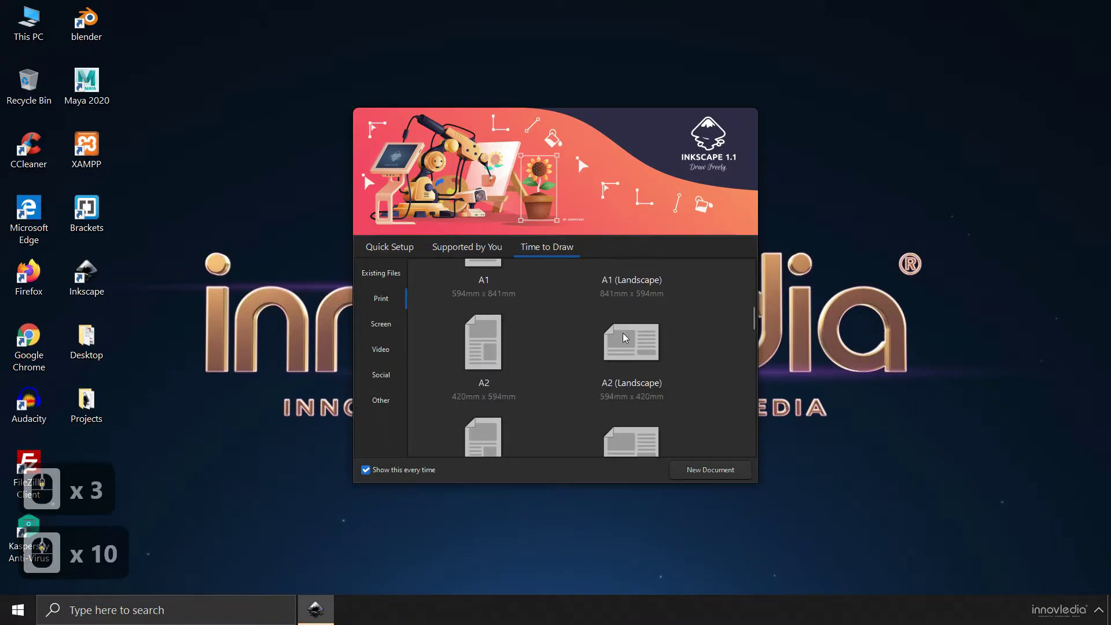
pyautogui.scroll(-14, 624, 338)
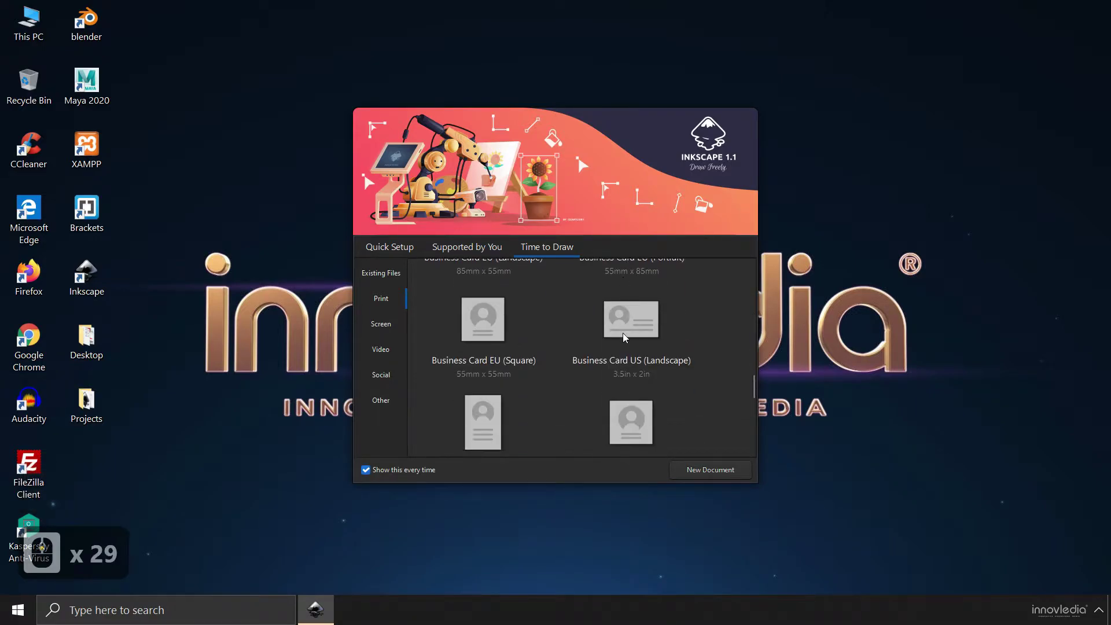
pyautogui.scroll(-9, 548, 370)
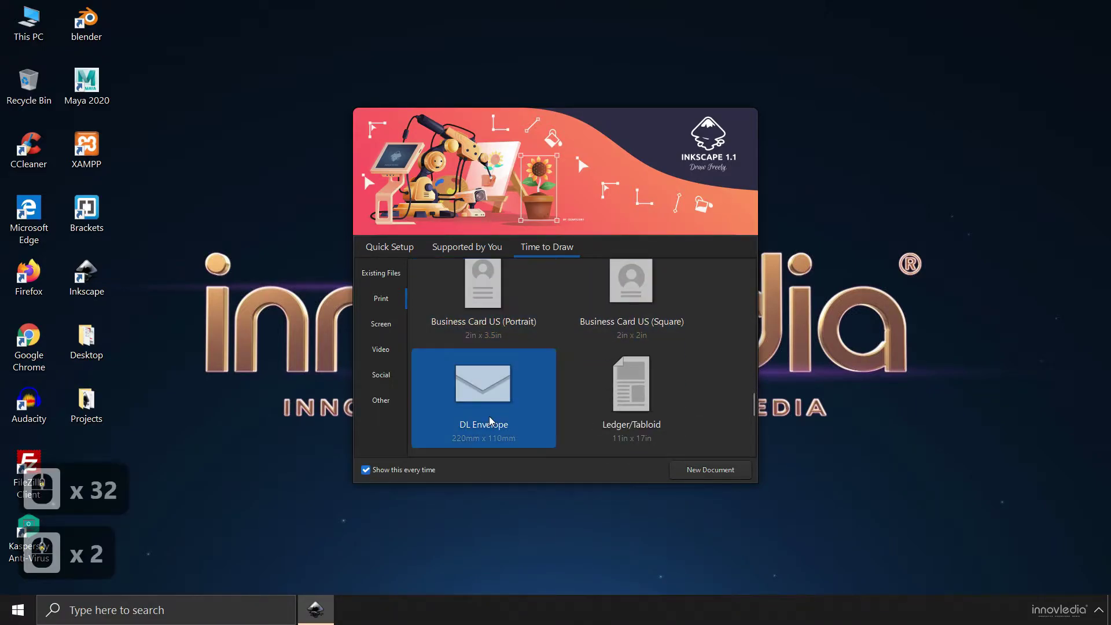
pyautogui.scroll(-6, 599, 402)
pyautogui.scroll(20, 538, 389)
pyautogui.scroll(20, 538, 391)
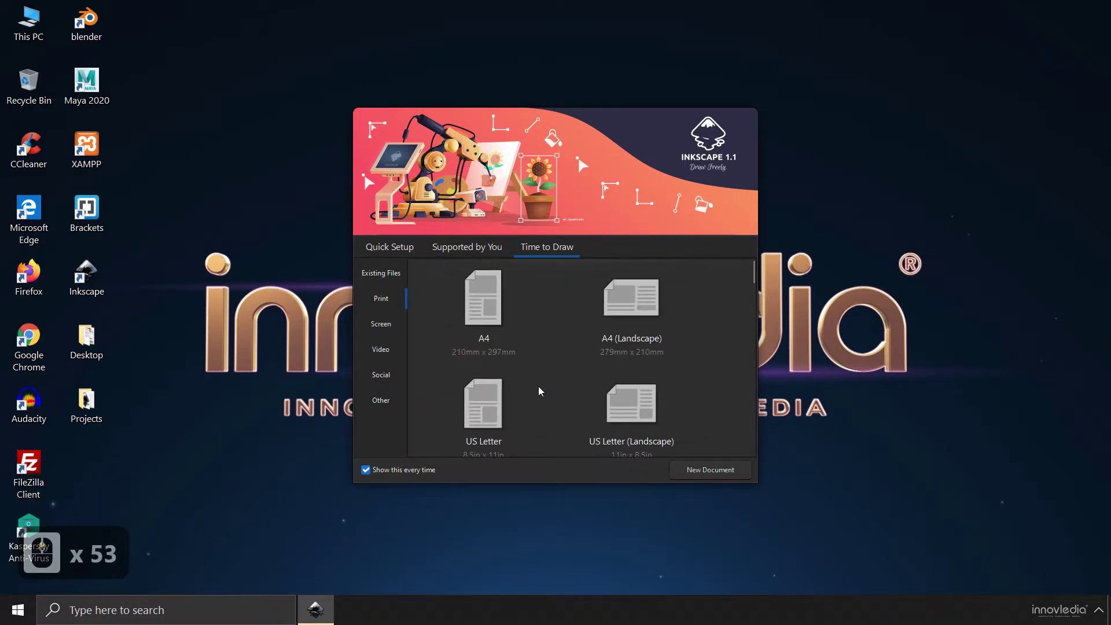
# Step: Create a new document from the Desktop 1080p screen template, 1920 x 1080 px
pyautogui.click(380, 328)
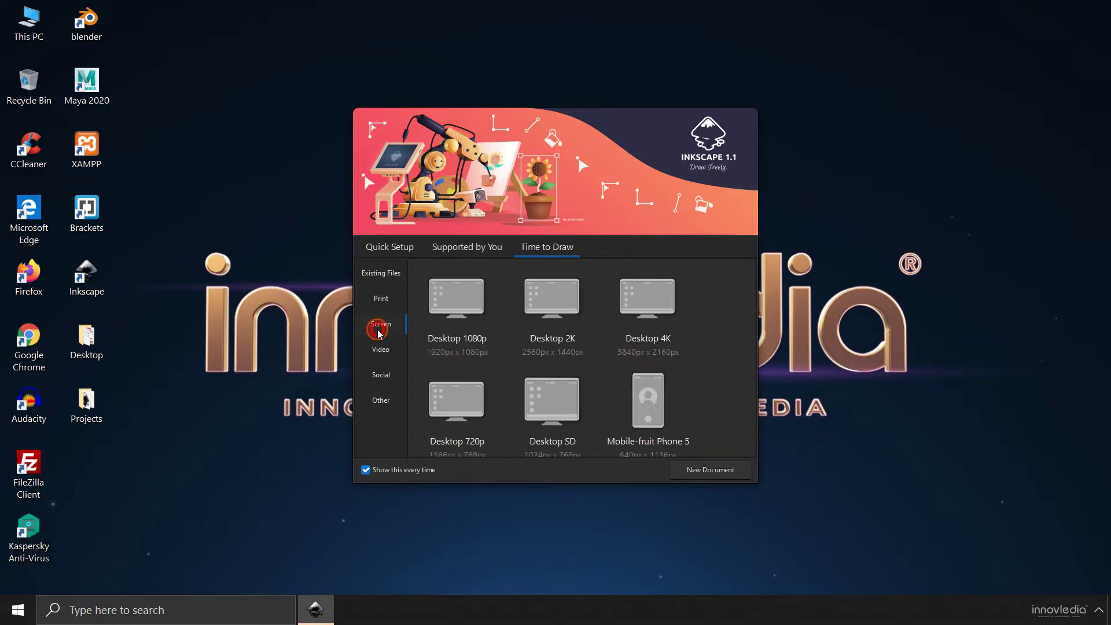
pyautogui.click(466, 316)
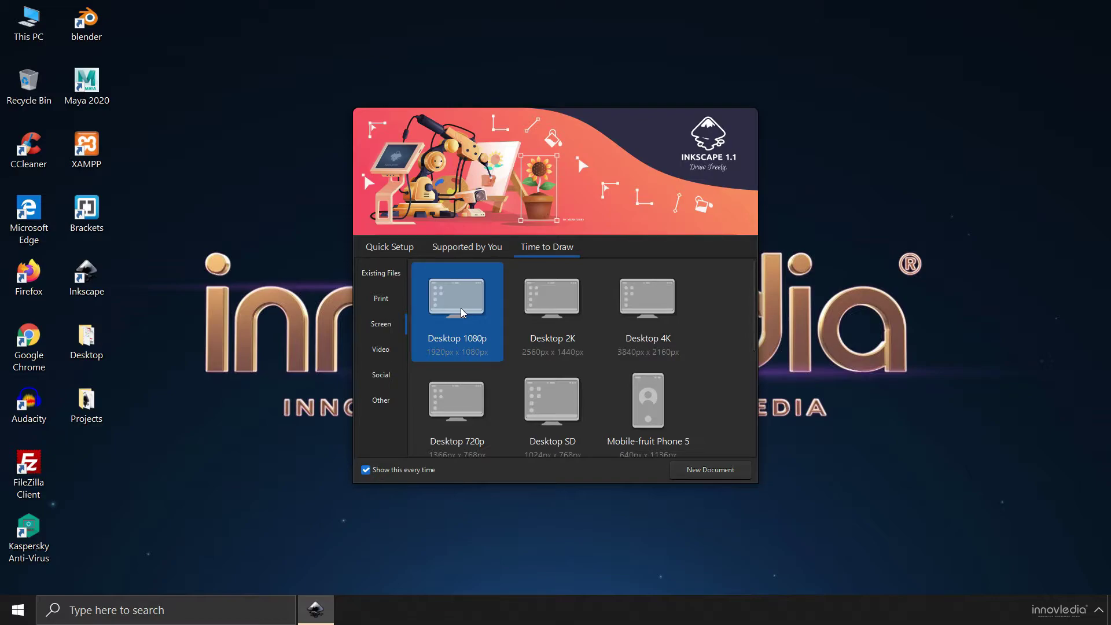
pyautogui.doubleClick(463, 313)
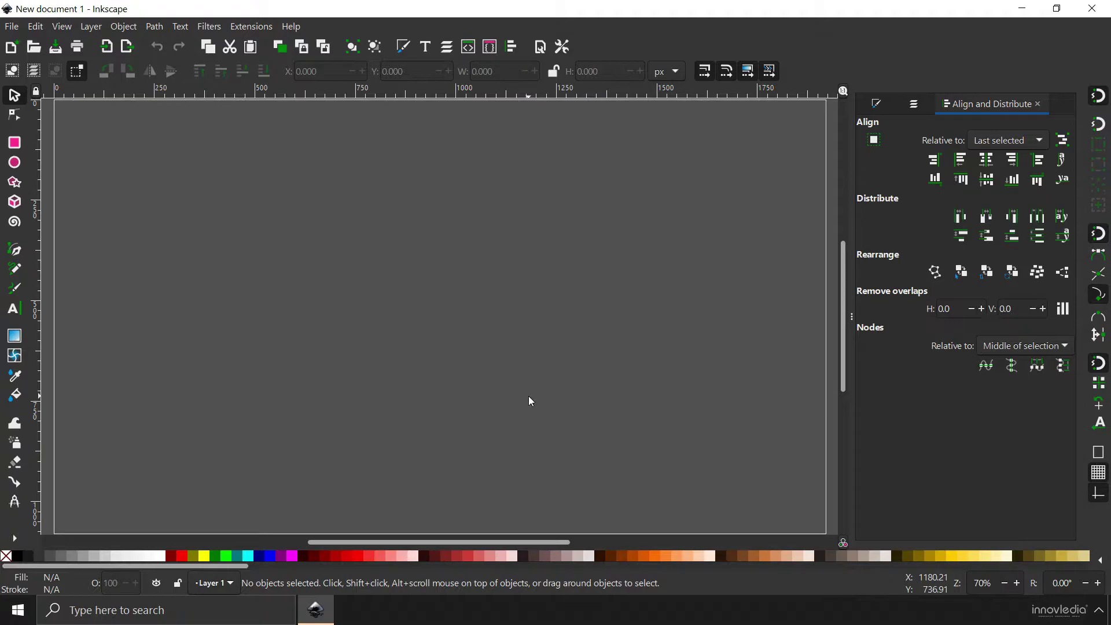
# Step: Draw an open path with the Pen tool, one upright segment about 238 px tall that bows to the left
pyautogui.click(17, 252)
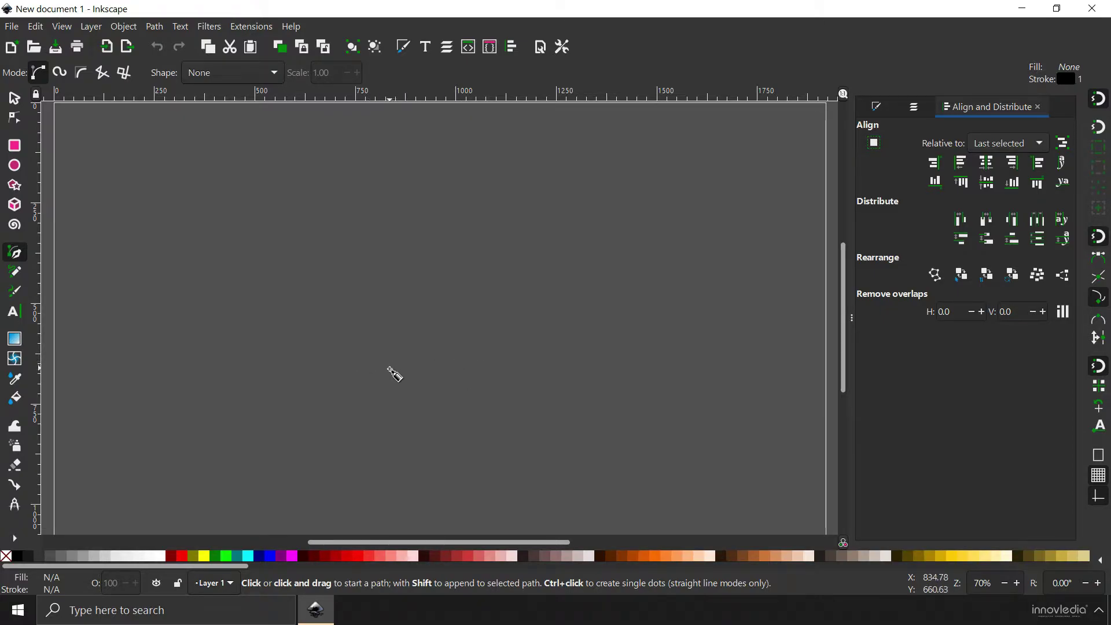
pyautogui.click(412, 320)
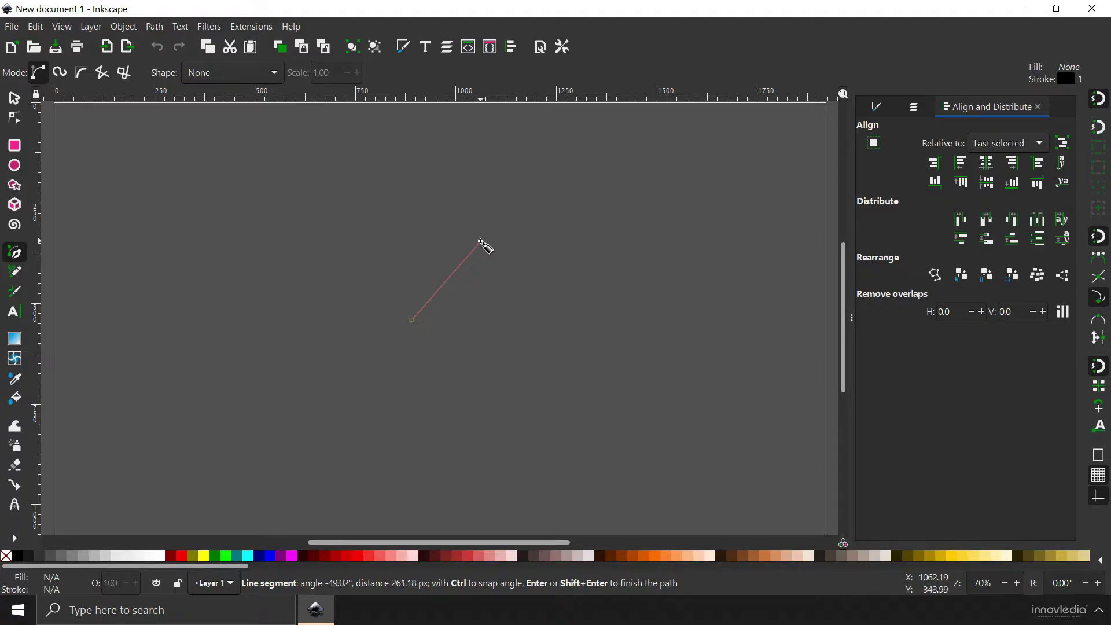
pyautogui.press('ctrl')
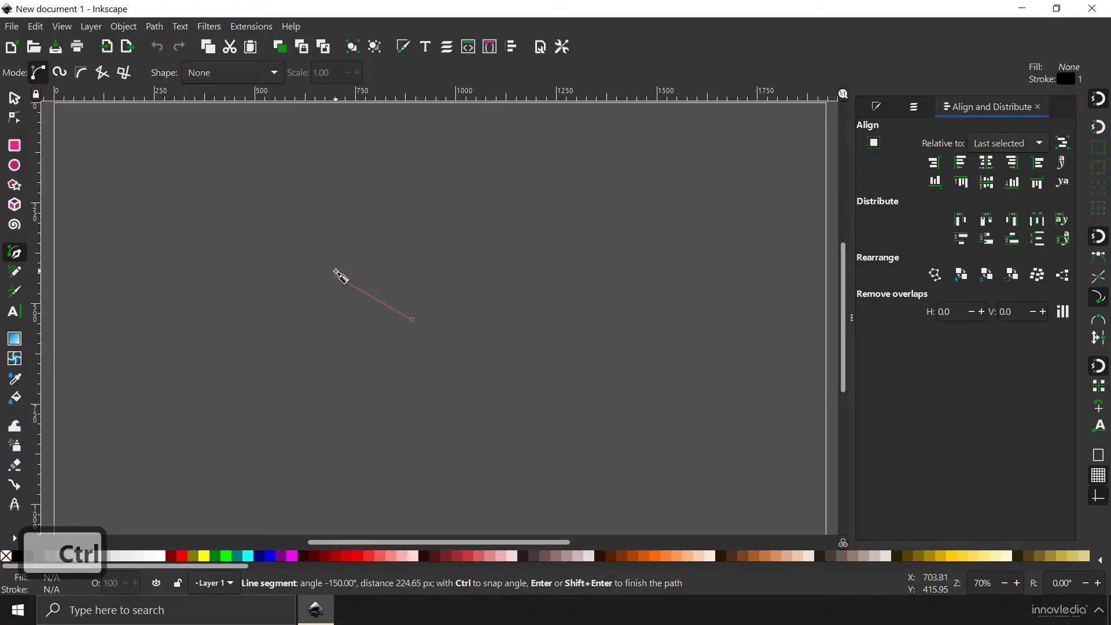
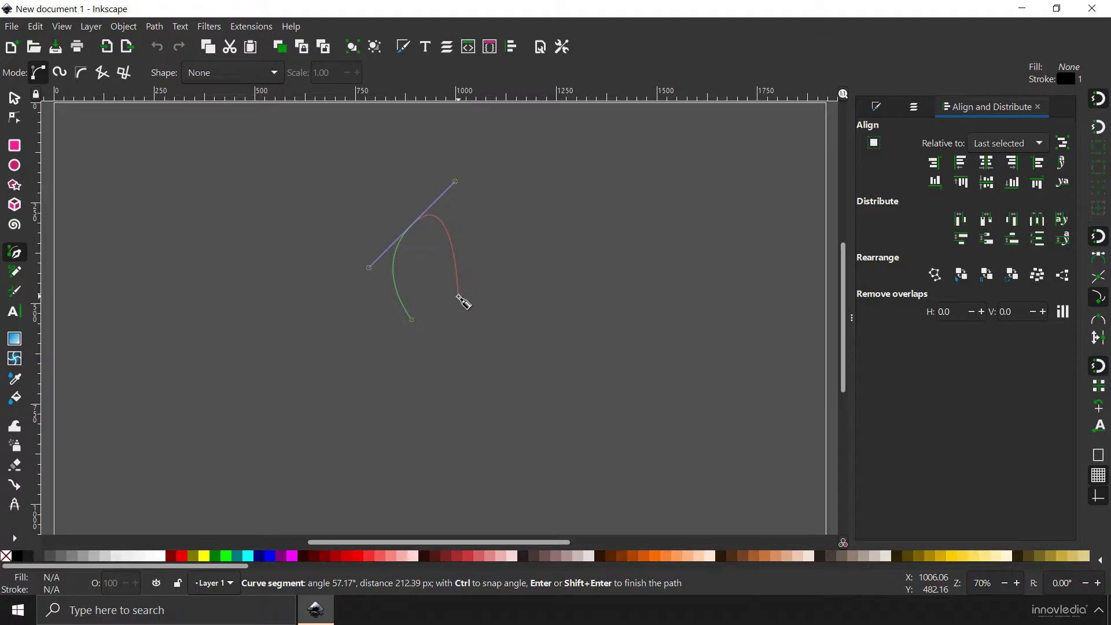
pyautogui.press('Return')
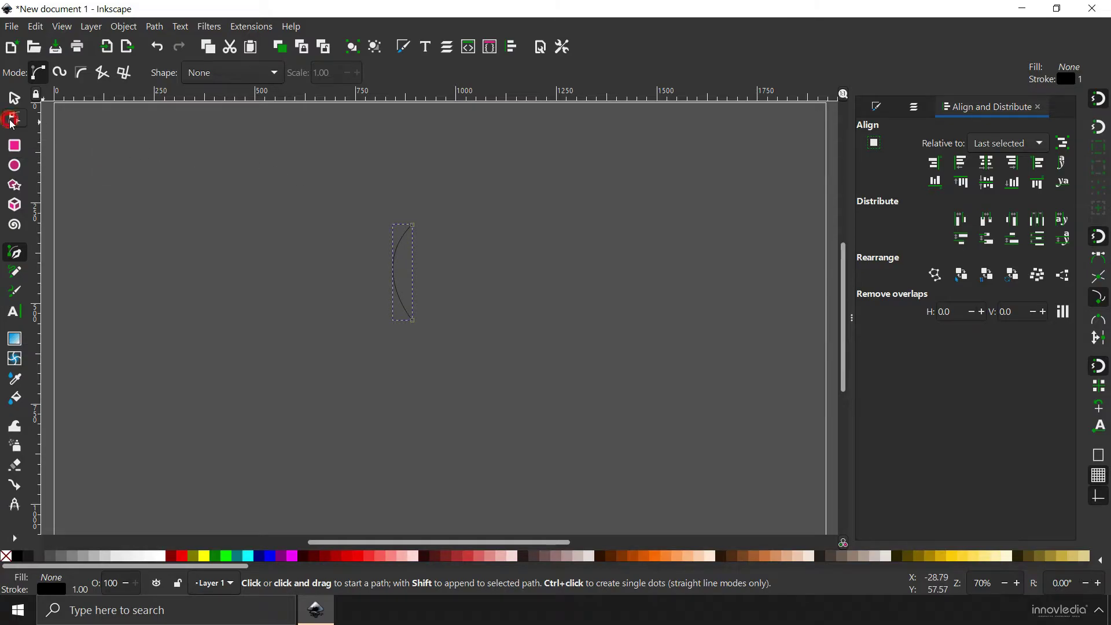
# Step: Adjust the curve handle of the path's upper node slightly to refine the arc's bend
pyautogui.click(13, 121)
pyautogui.click(413, 223)
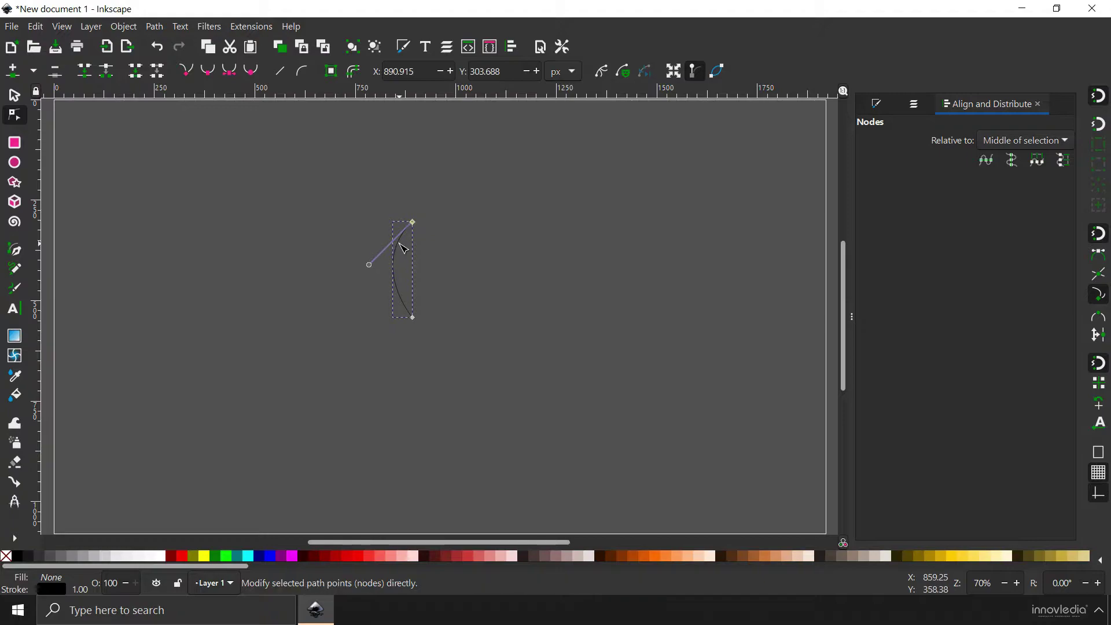
pyautogui.click(370, 266)
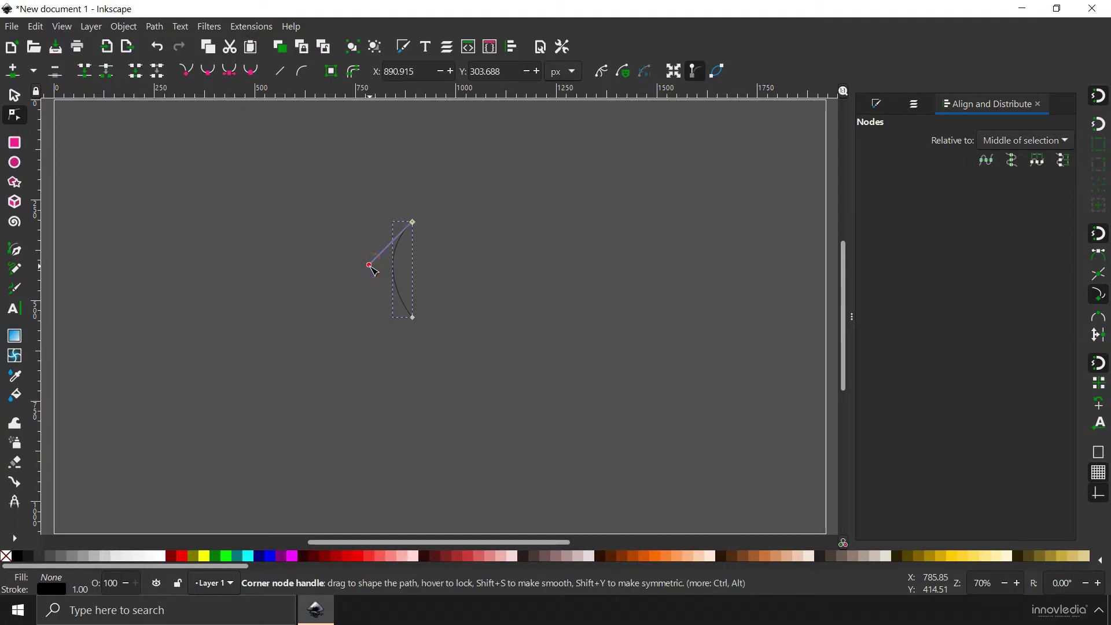
pyautogui.moveTo(370, 266)
pyautogui.mouseDown()
pyautogui.moveTo(348, 283)
pyautogui.moveTo(337, 243)
pyautogui.moveTo(330, 273)
pyautogui.moveTo(364, 298)
pyautogui.moveTo(373, 271)
pyautogui.moveTo(357, 283)
pyautogui.moveTo(371, 271)
pyautogui.mouseUp()
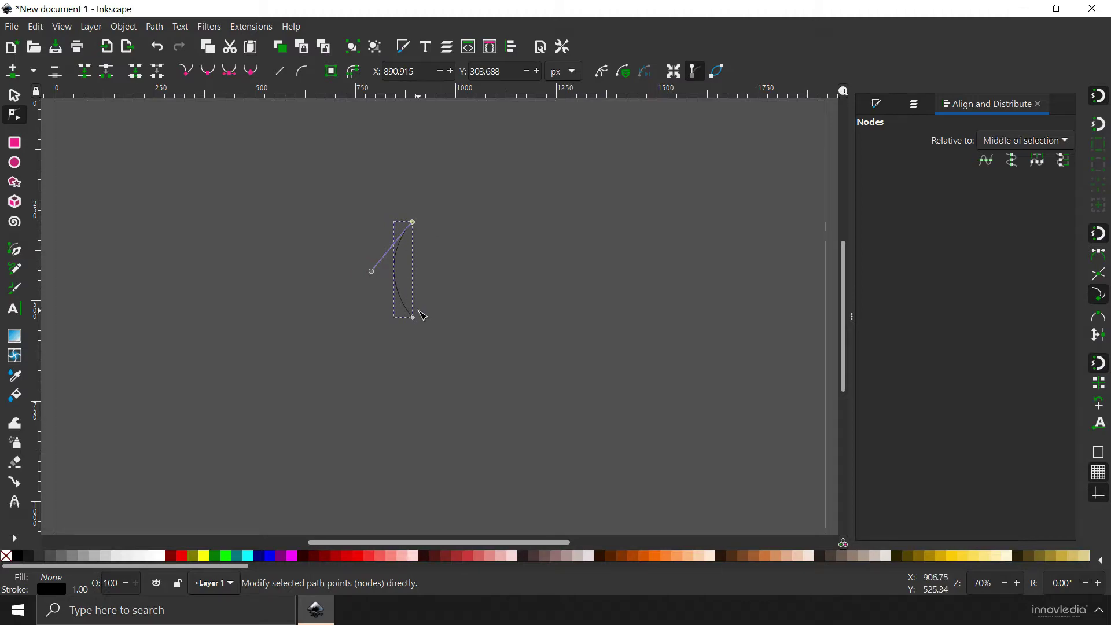
# Step: Duplicate the curved path and flip the copy horizontally so the two arcs cross, then deselect it
pyautogui.click(15, 96)
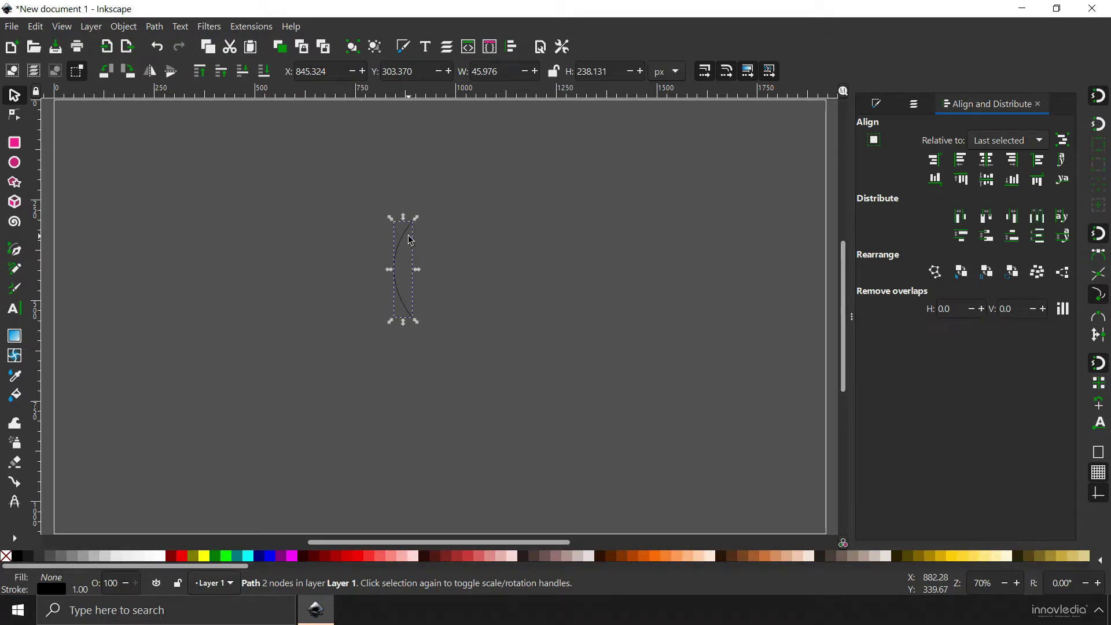
pyautogui.press('ctrl')
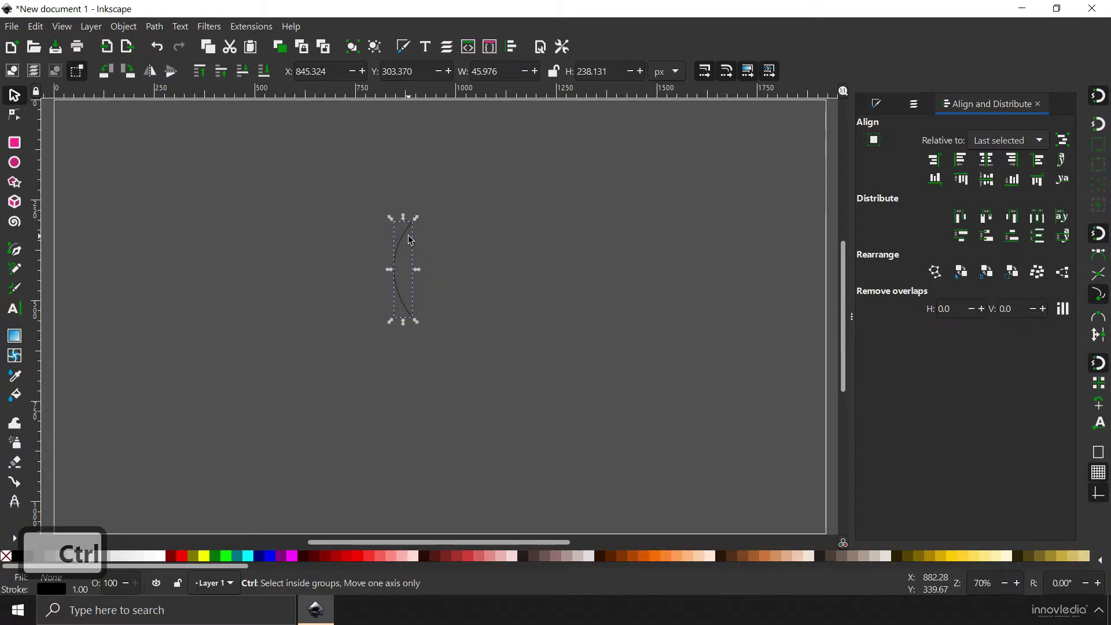
pyautogui.hotkey('ctrl', 'd')
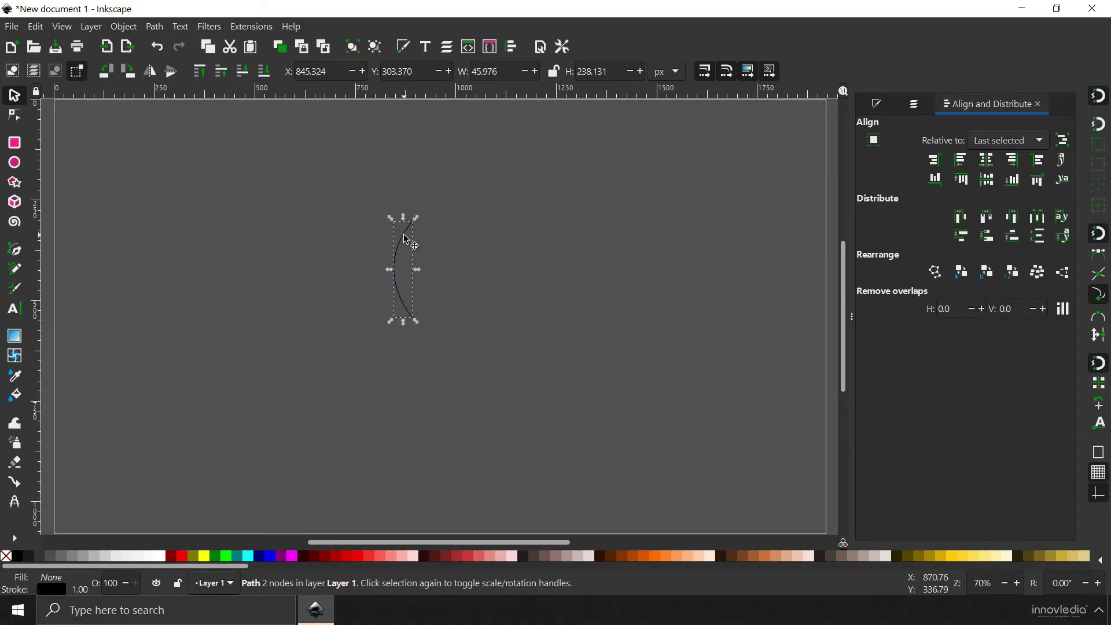
pyautogui.click(151, 75)
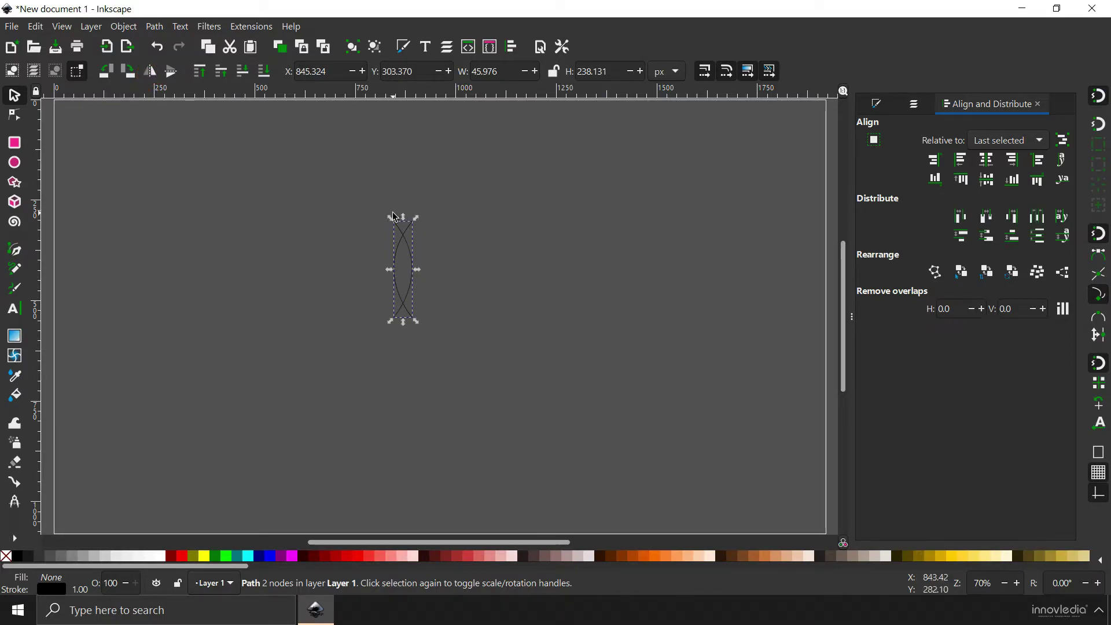
pyautogui.scroll(4, 395, 217)
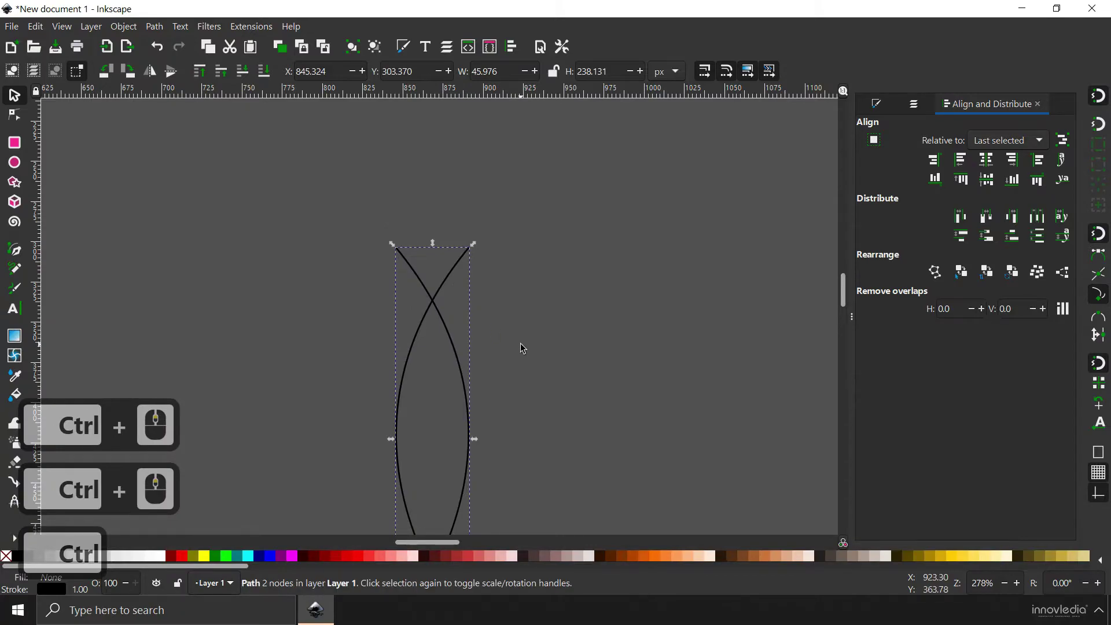
pyautogui.scroll(-2, 491, 228)
pyautogui.scroll(-2, 410, 285)
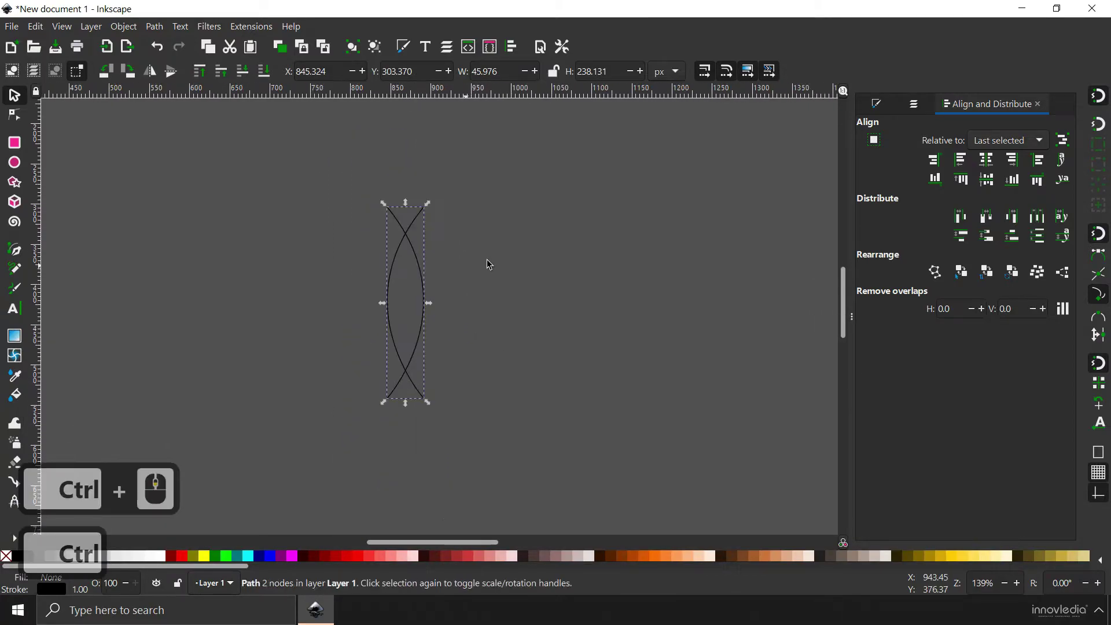
pyautogui.click(508, 272)
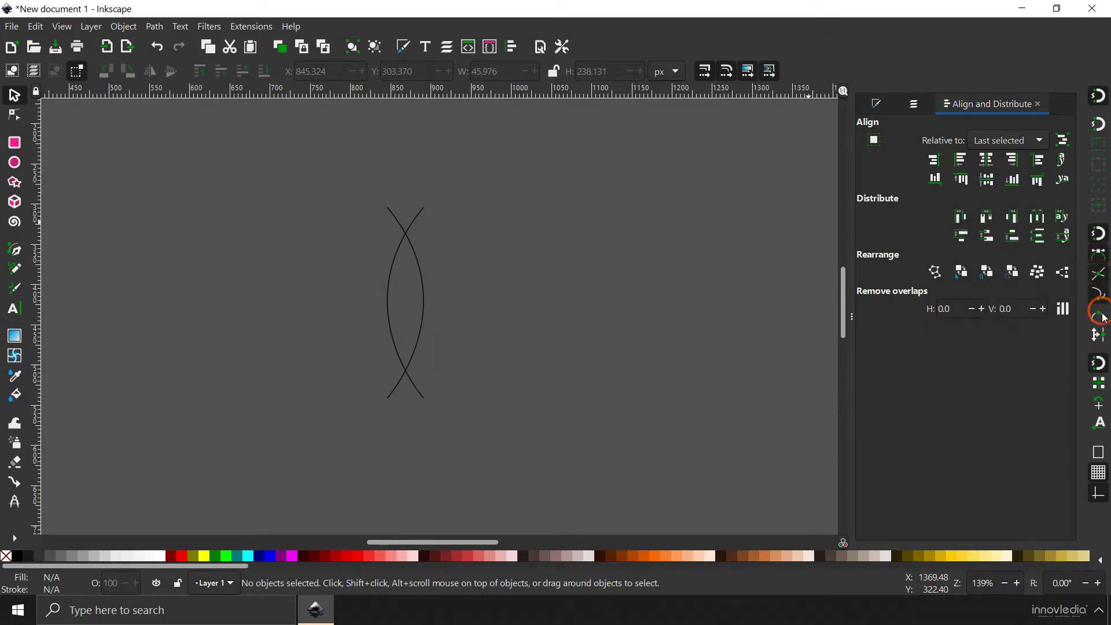
# Step: Turn on the additional snapping options for path nodes, object rotation centers and the page border
pyautogui.click(1100, 401)
pyautogui.click(1100, 471)
pyautogui.click(1100, 470)
pyautogui.click(1101, 255)
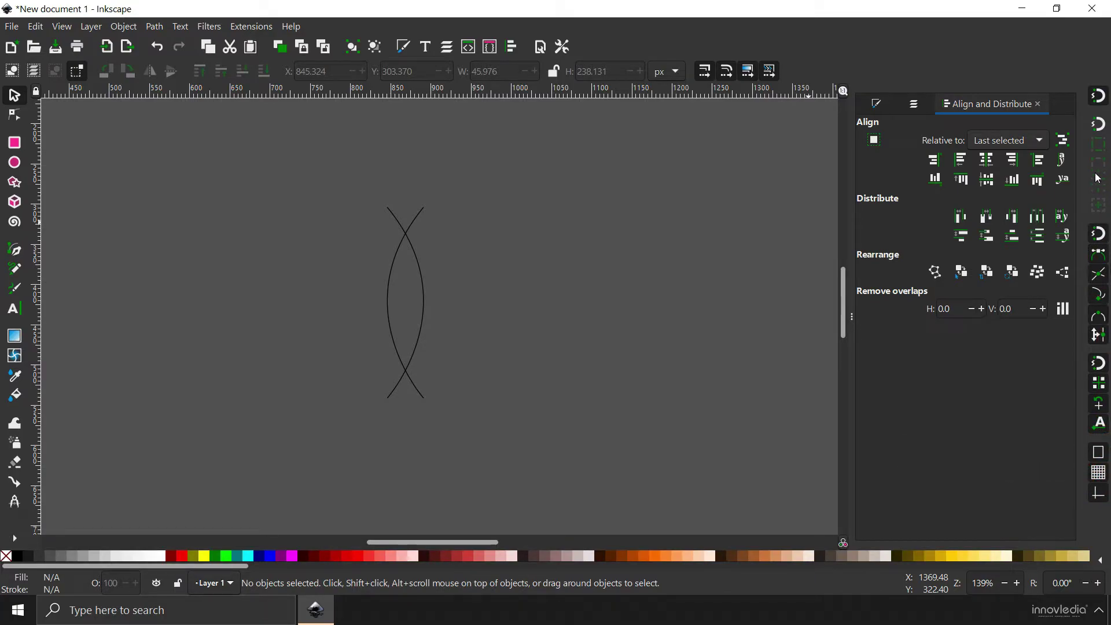
# Step: Turn on bounding box snapping with its edge, corner, midpoint and center options, keeping snapping enabled overall
pyautogui.click(1100, 123)
pyautogui.click(1099, 205)
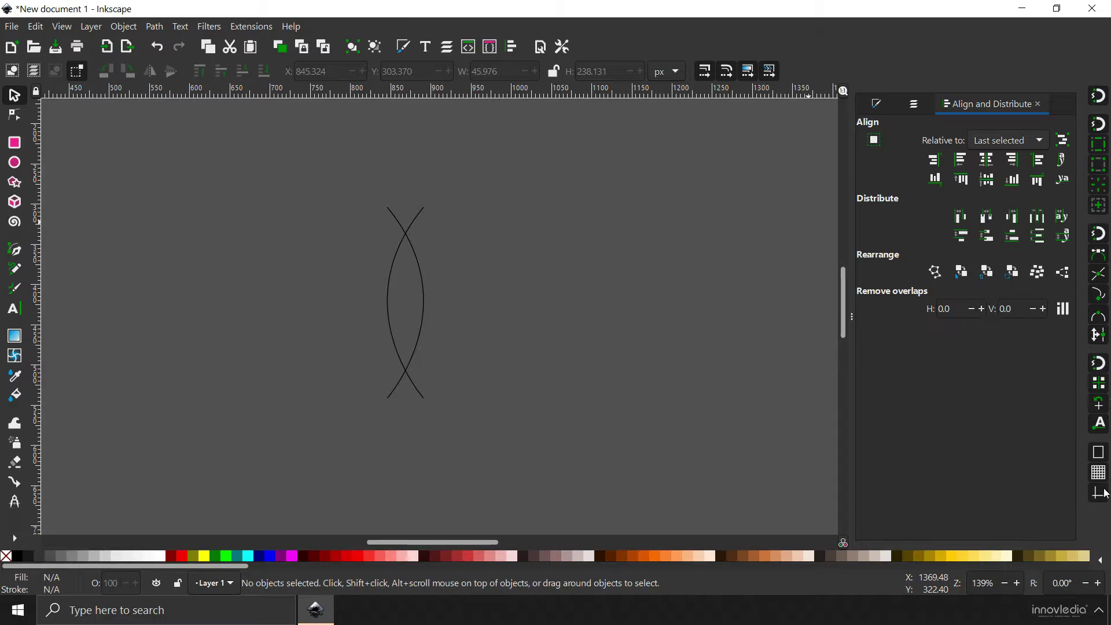
pyautogui.click(1101, 98)
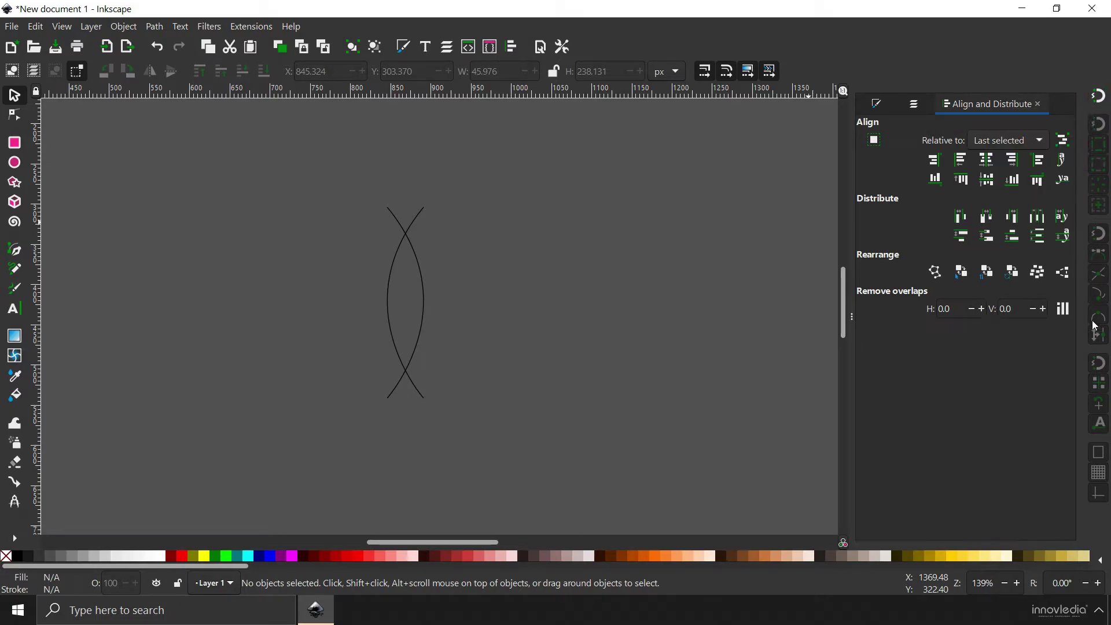
pyautogui.click(1101, 98)
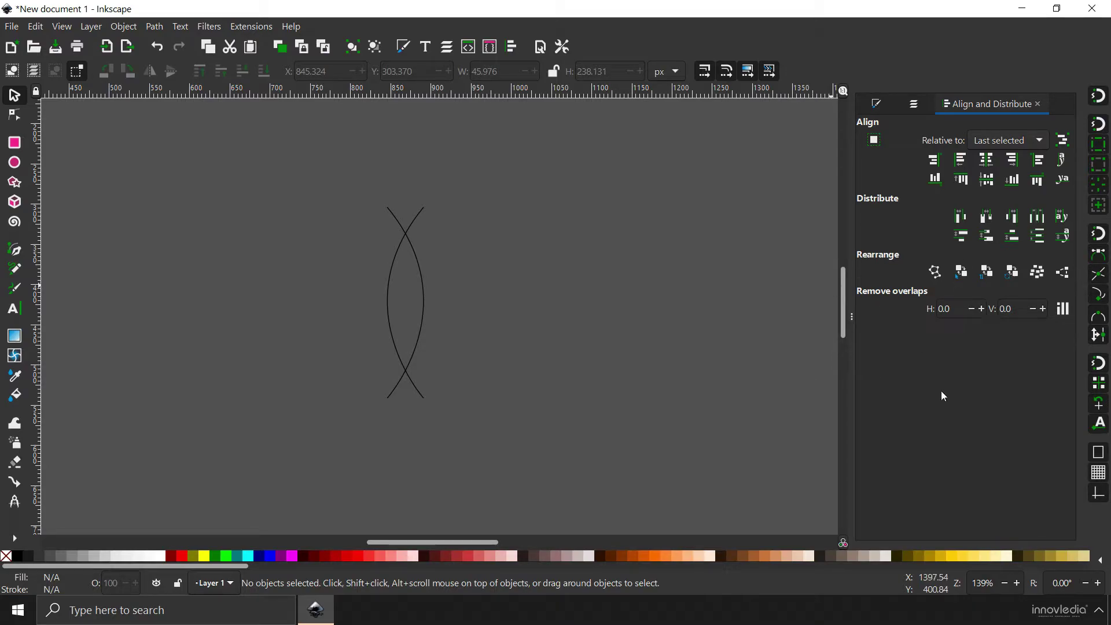
# Step: Move the flipped arc sideways until its ends snap to the other arc's ends, deselect it and turn snapping off
pyautogui.click(395, 266)
pyautogui.click(393, 292)
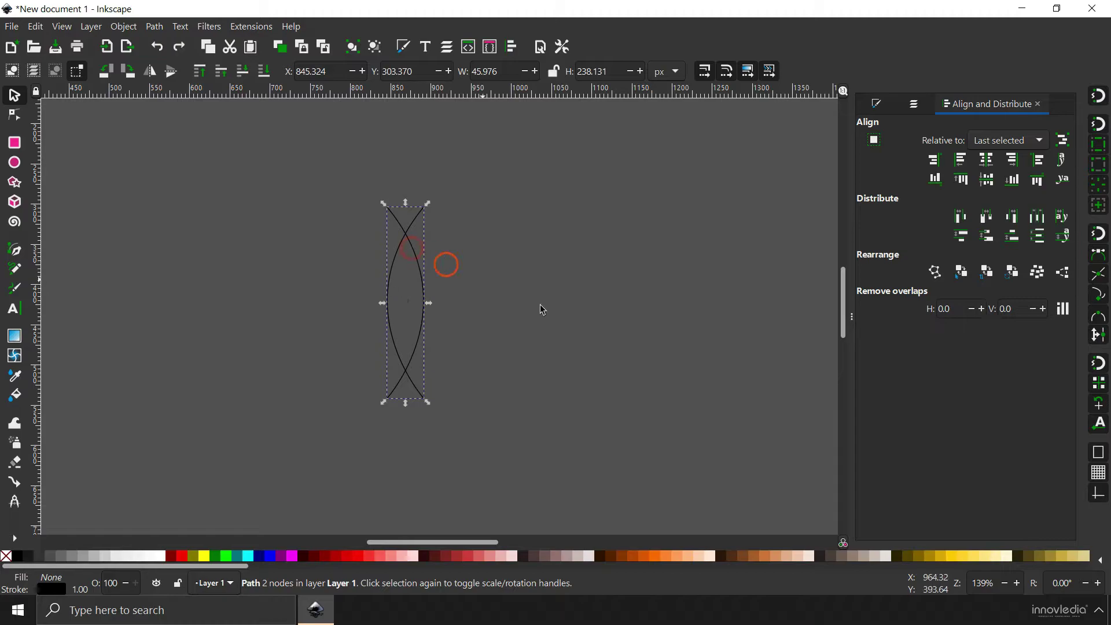
pyautogui.moveTo(420, 273); pyautogui.dragTo(457, 273)
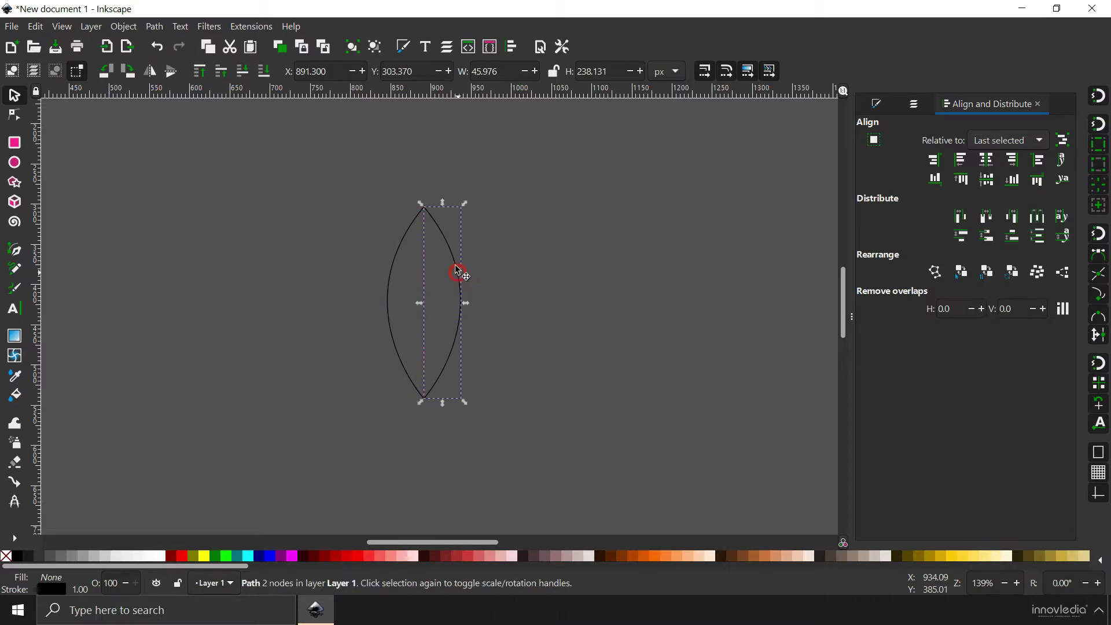
pyautogui.click(503, 235)
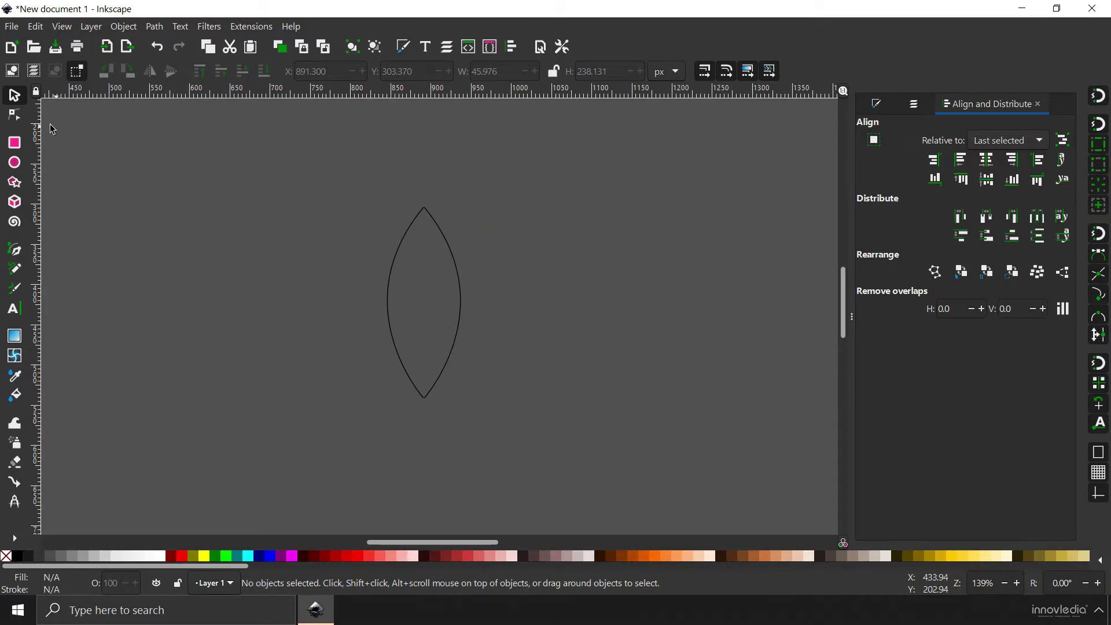
pyautogui.click(1098, 98)
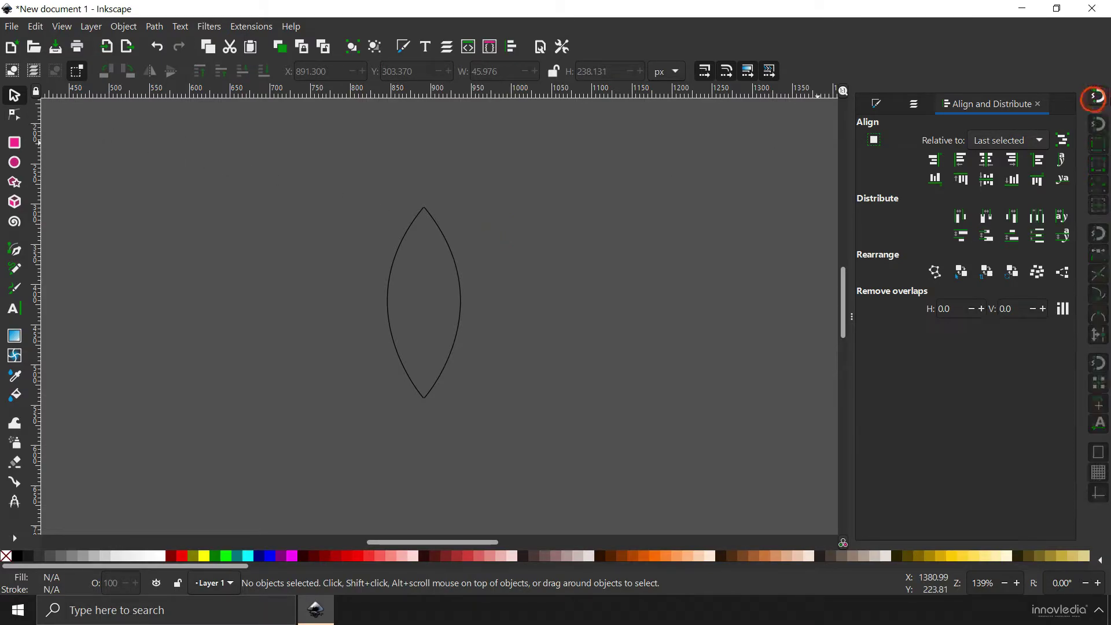
# Step: Select both arcs and join their overlapping end nodes at the upper and lower tips into a single closed path
pyautogui.click(8, 115)
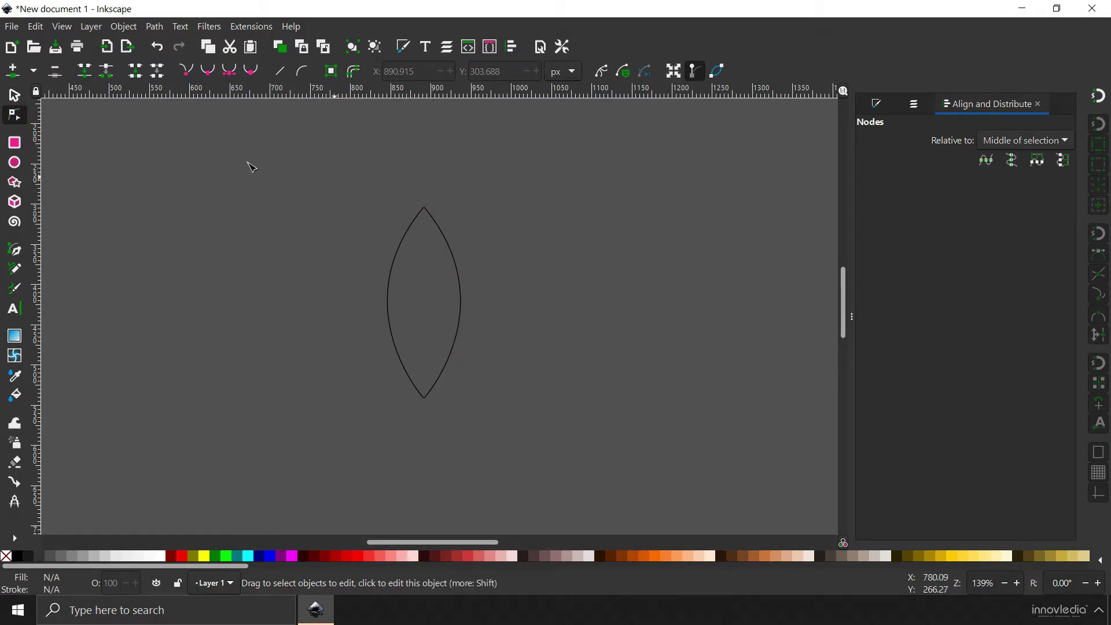
pyautogui.click(14, 95)
pyautogui.moveTo(329, 255); pyautogui.dragTo(621, 376)
pyautogui.click(14, 115)
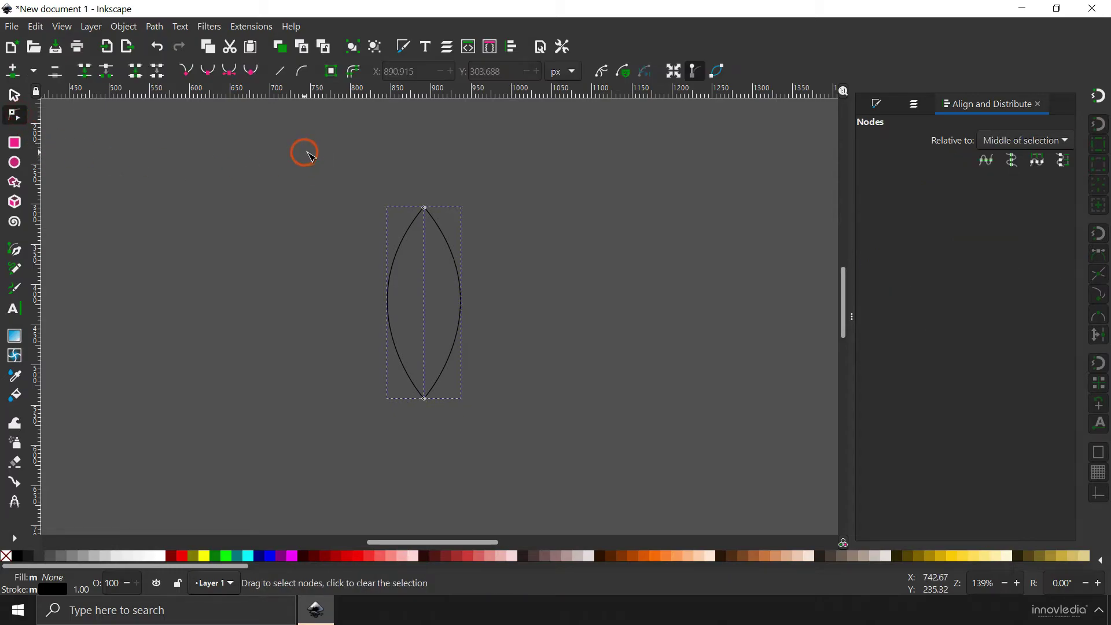
pyautogui.moveTo(418, 189); pyautogui.dragTo(440, 441)
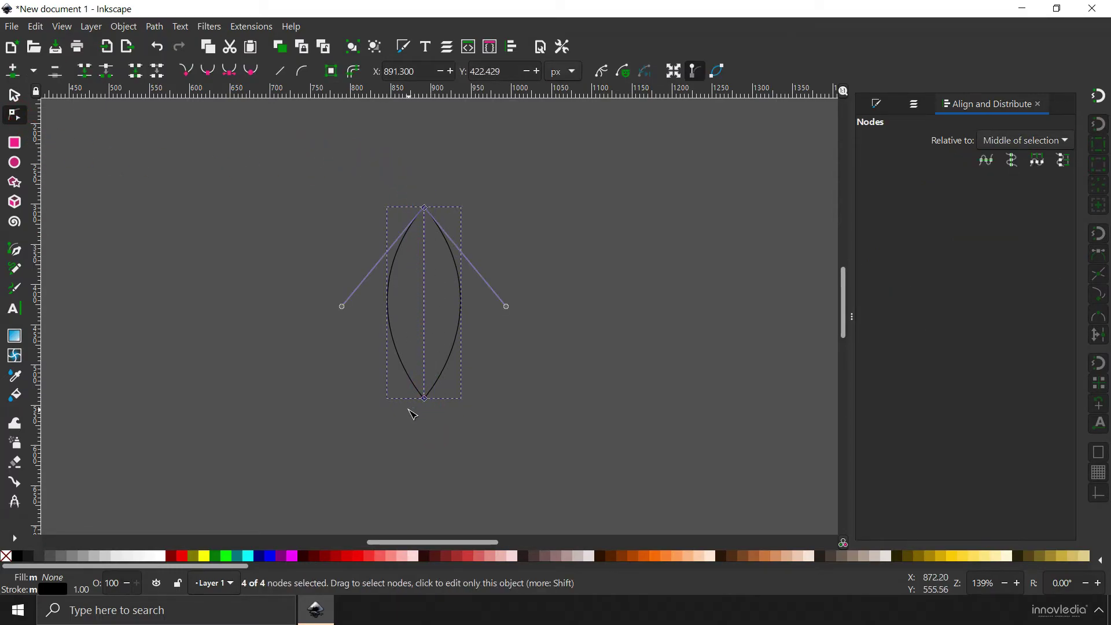
pyautogui.click(85, 72)
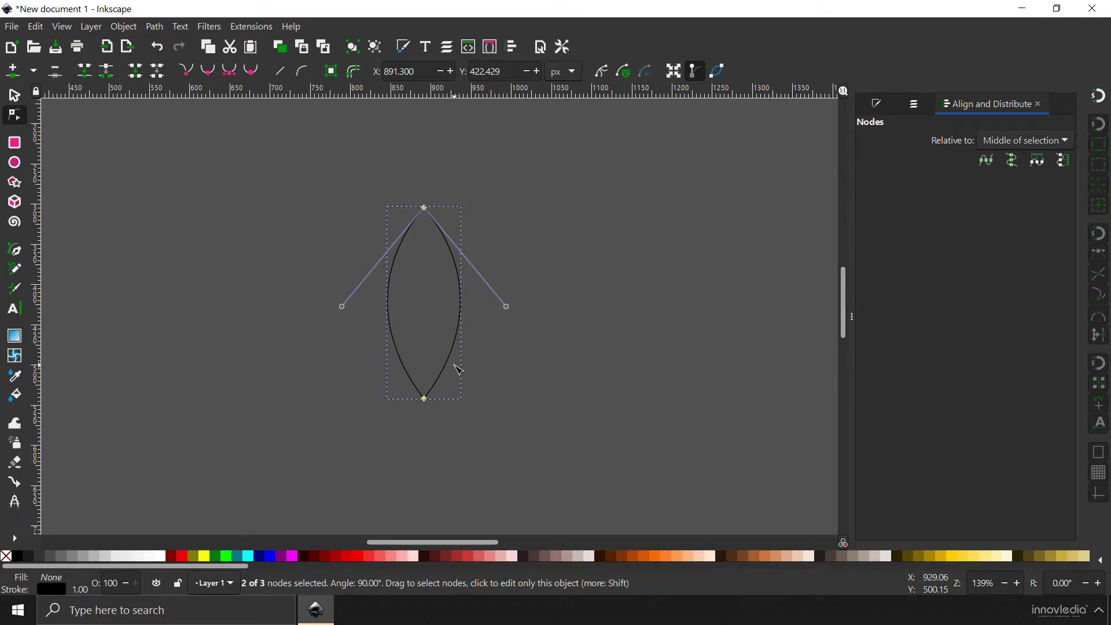
pyautogui.click(14, 96)
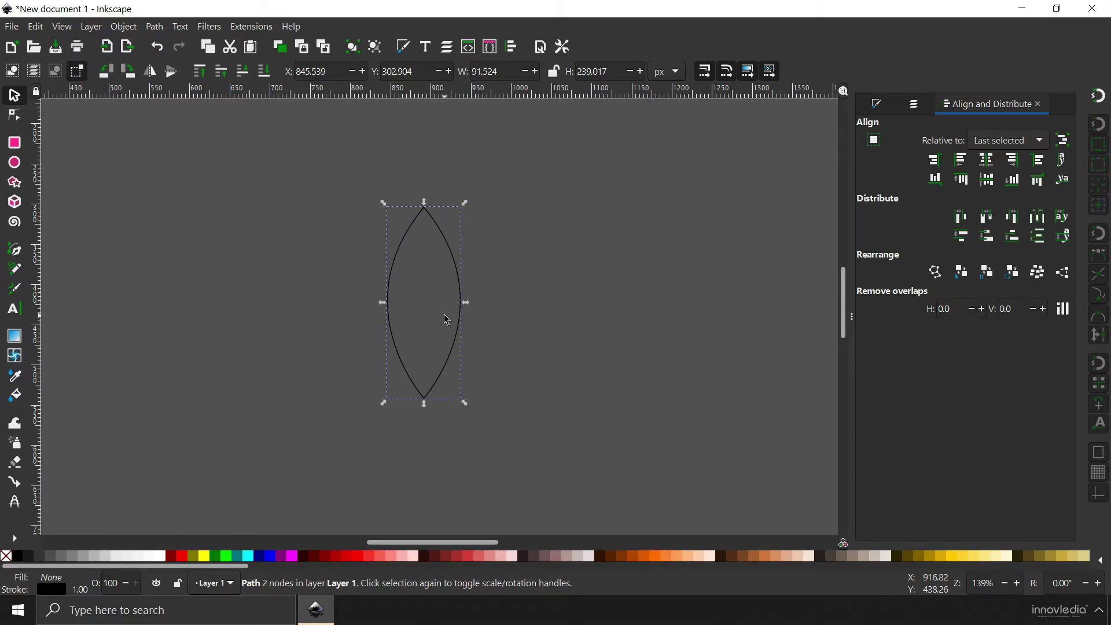
# Step: Try scaling the leaf shape freely from its upper corner, then undo the resize
pyautogui.moveTo(466, 203); pyautogui.dragTo(477, 243)
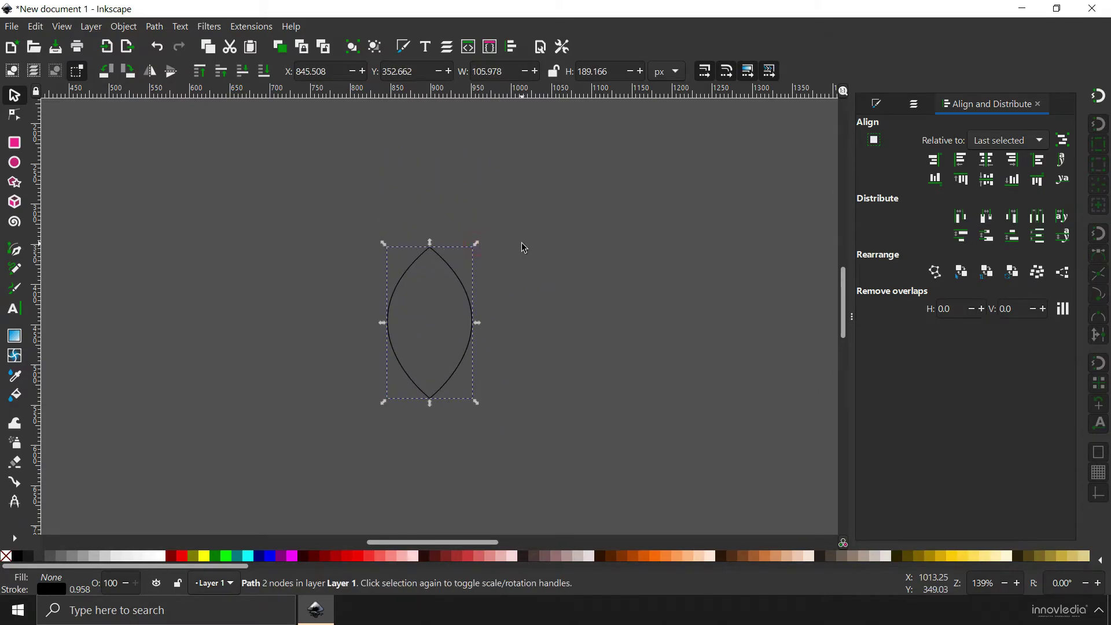
pyautogui.press('ctrl')
pyautogui.hotkey('ctrl', 'z')
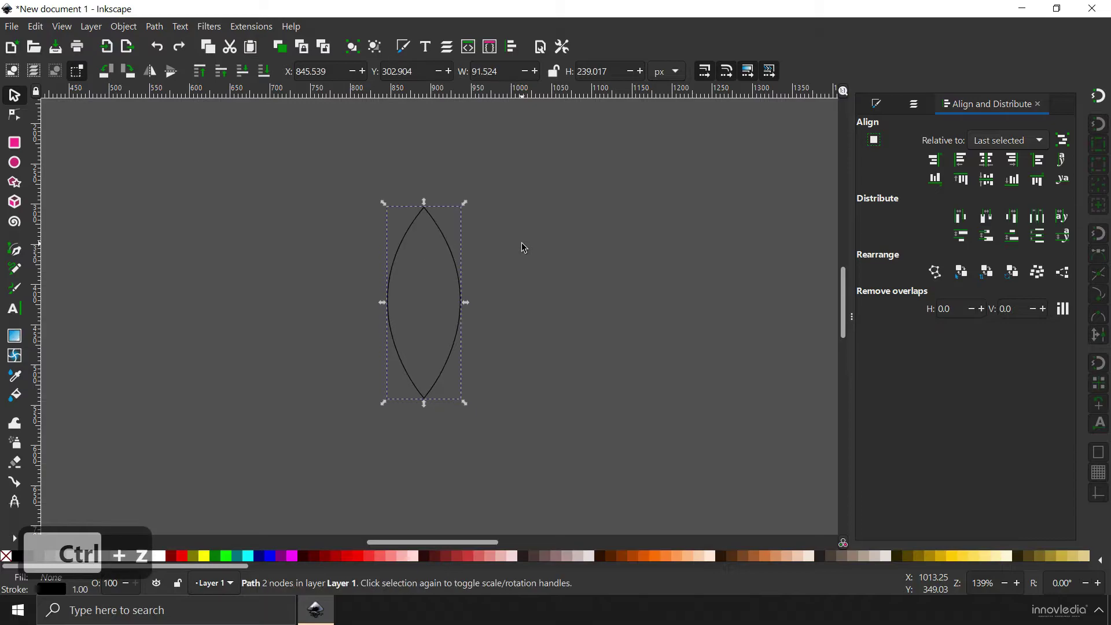
# Step: Try switching the leaf shape between its scale and rotation handles, then deselect it
pyautogui.click(443, 237)
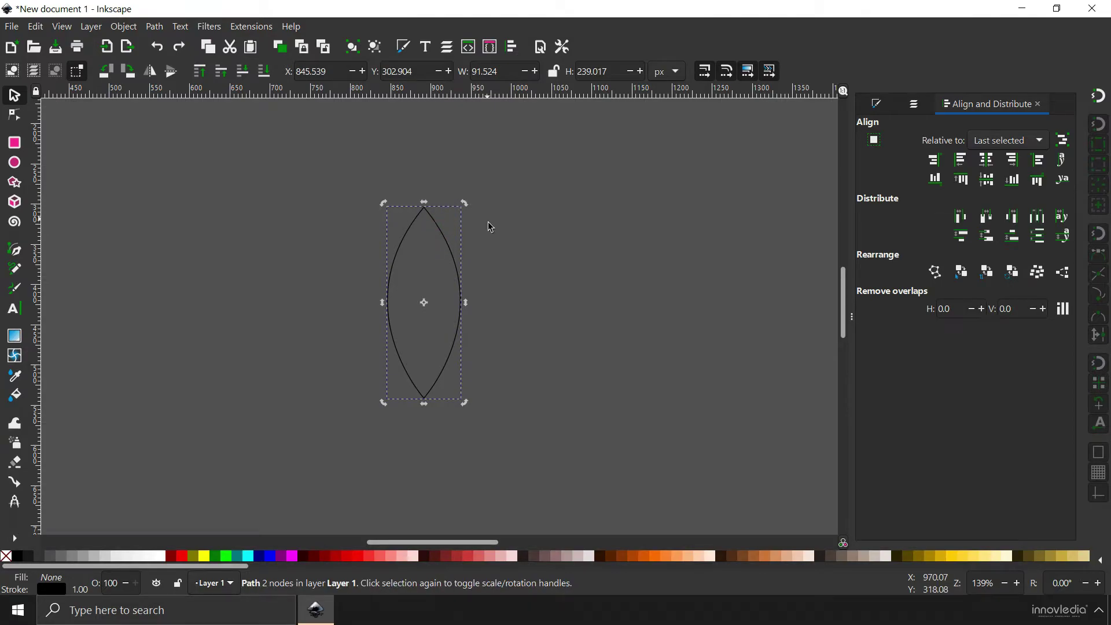
pyautogui.click(448, 240)
pyautogui.click(445, 239)
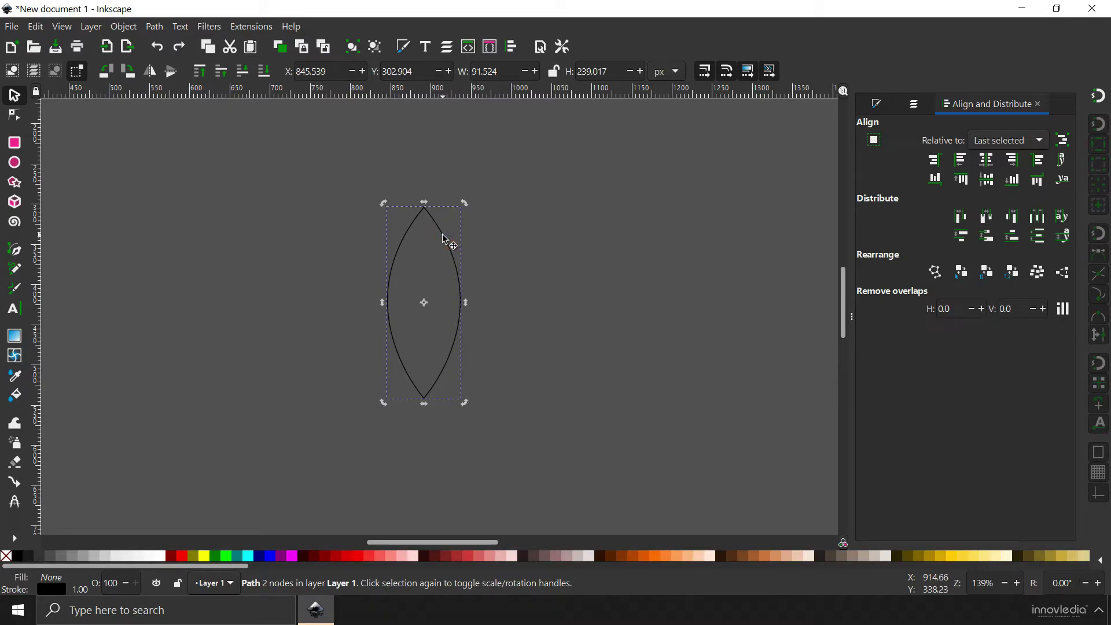
pyautogui.click(464, 208)
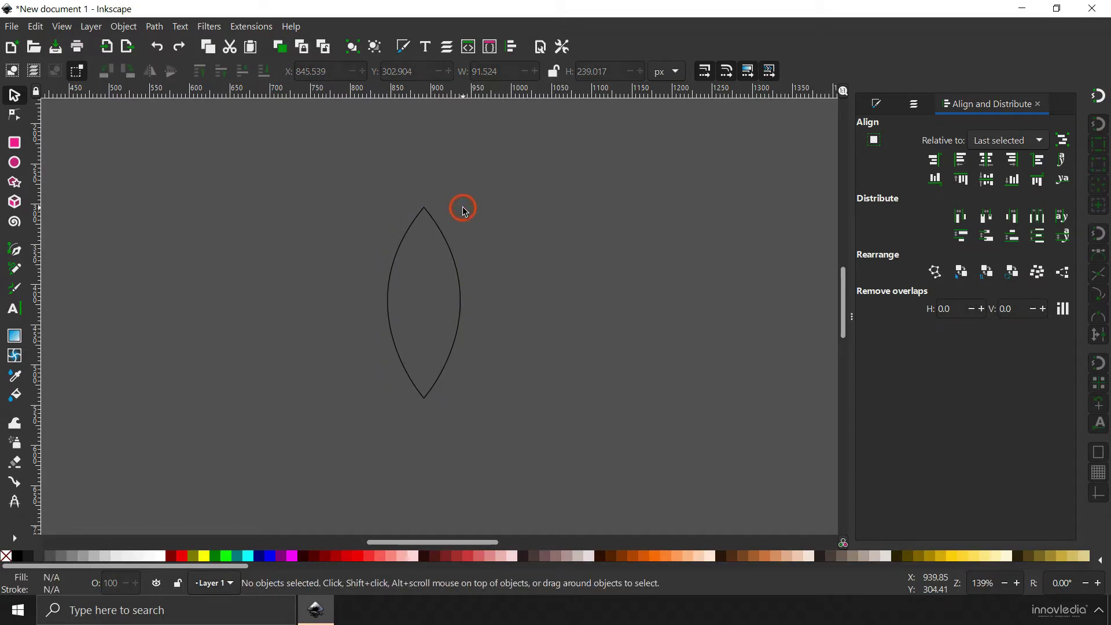
pyautogui.click(444, 233)
pyautogui.click(484, 237)
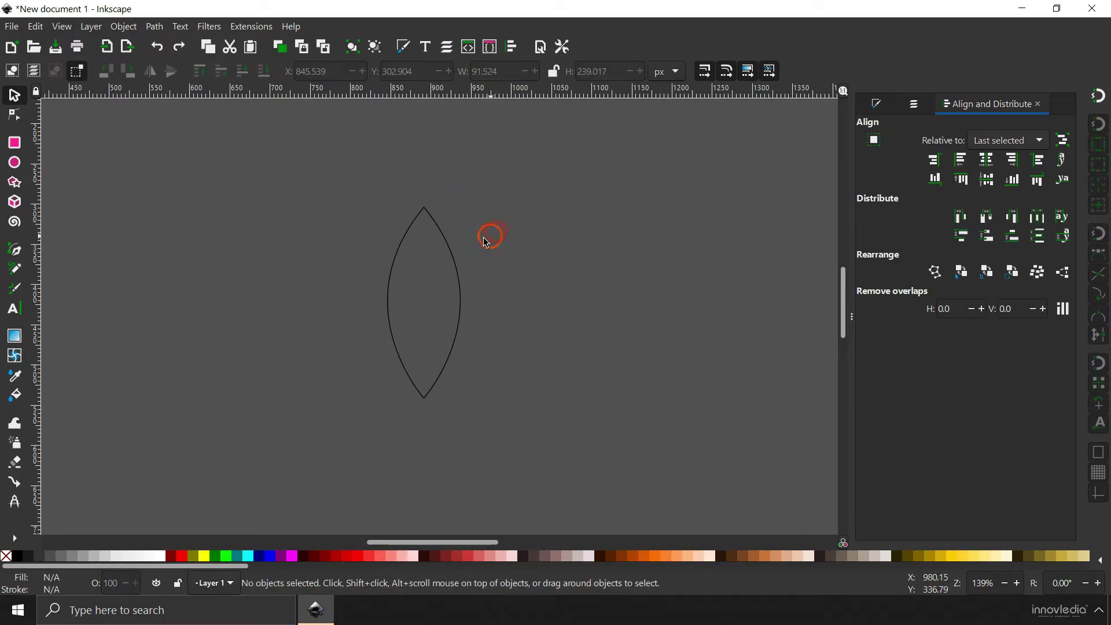
# Step: Bring up the leaf shape's rotation handles, try rotating it clockwise, then undo the rotation
pyautogui.click(450, 242)
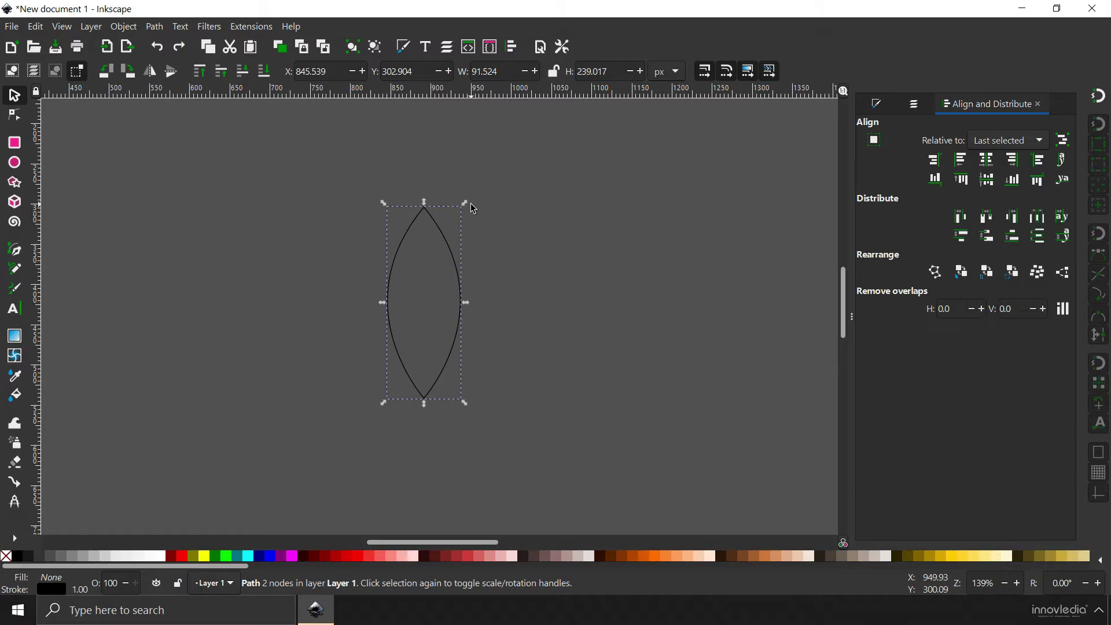
pyautogui.click(445, 236)
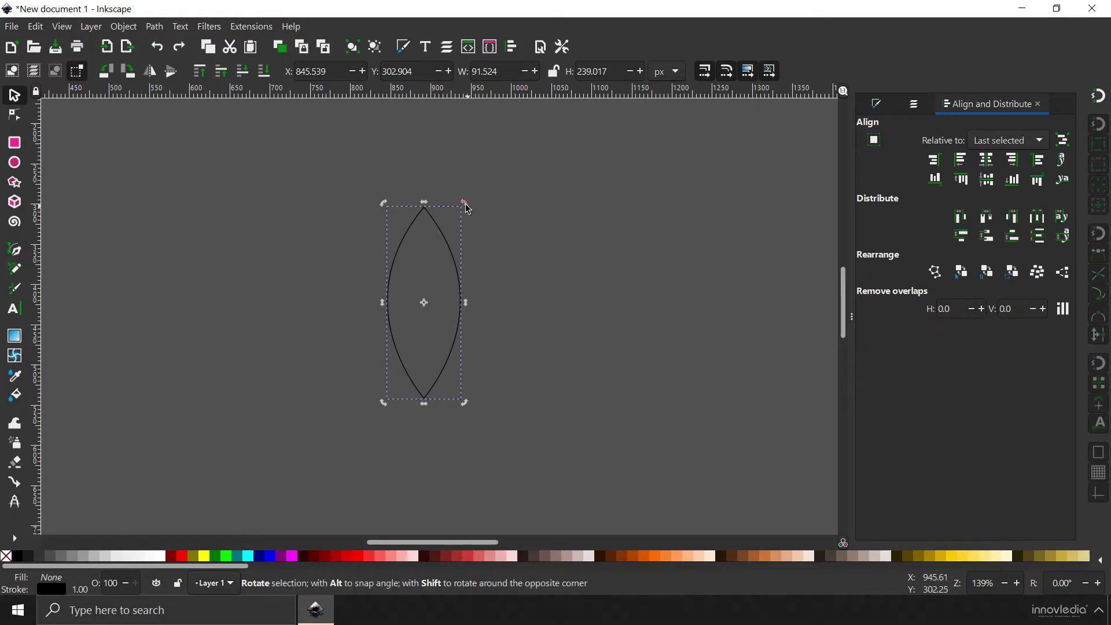
pyautogui.moveTo(465, 209); pyautogui.dragTo(491, 265)
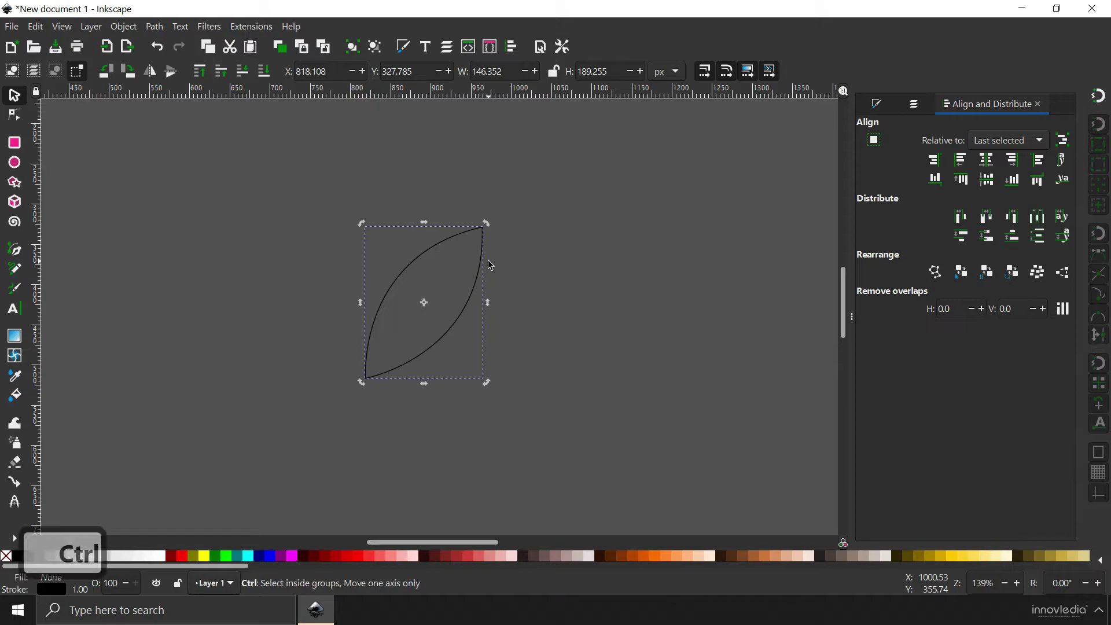
pyautogui.hotkey('ctrl', 'z')
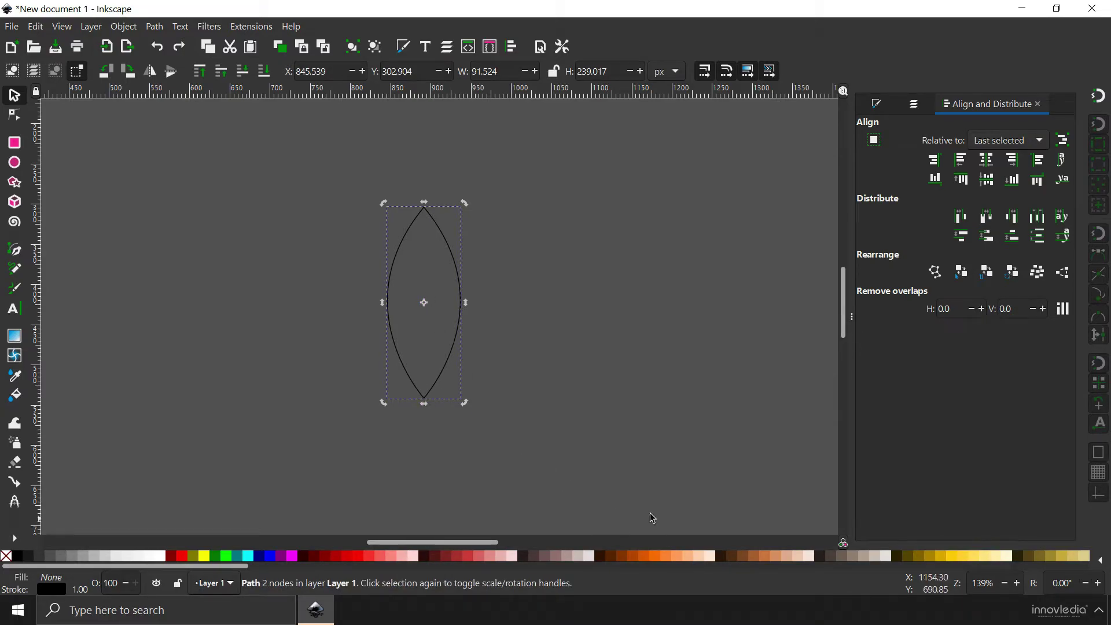
# Step: Fill the leaf shape with orange and remove its black stroke
pyautogui.click(655, 558)
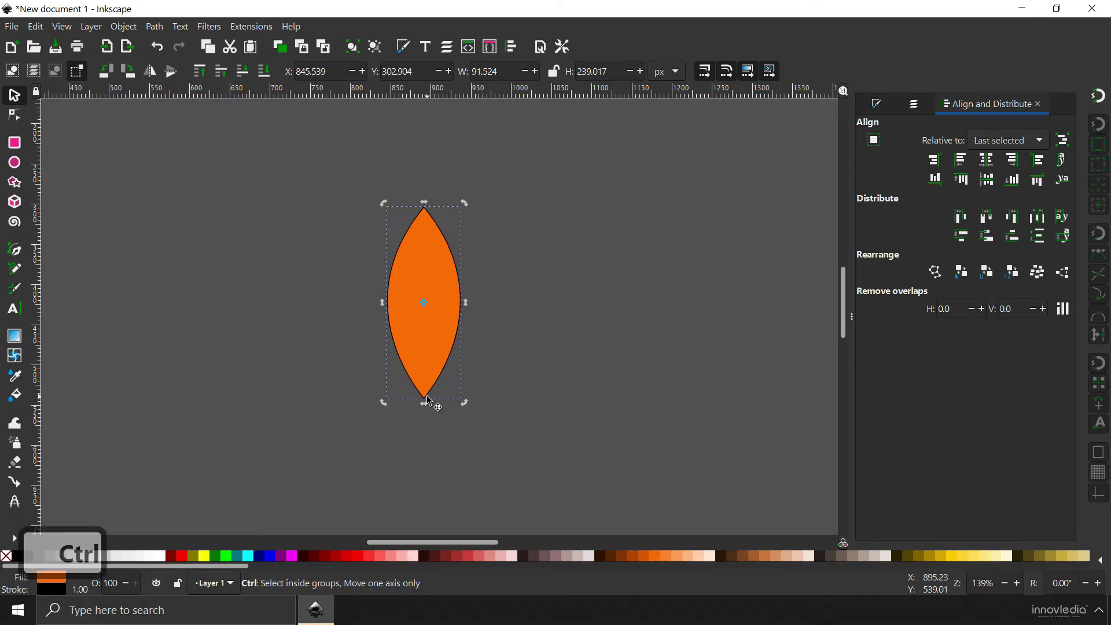
pyautogui.keyDown('ctrl'); pyautogui.scroll(5, 431, 395); pyautogui.keyUp('ctrl')
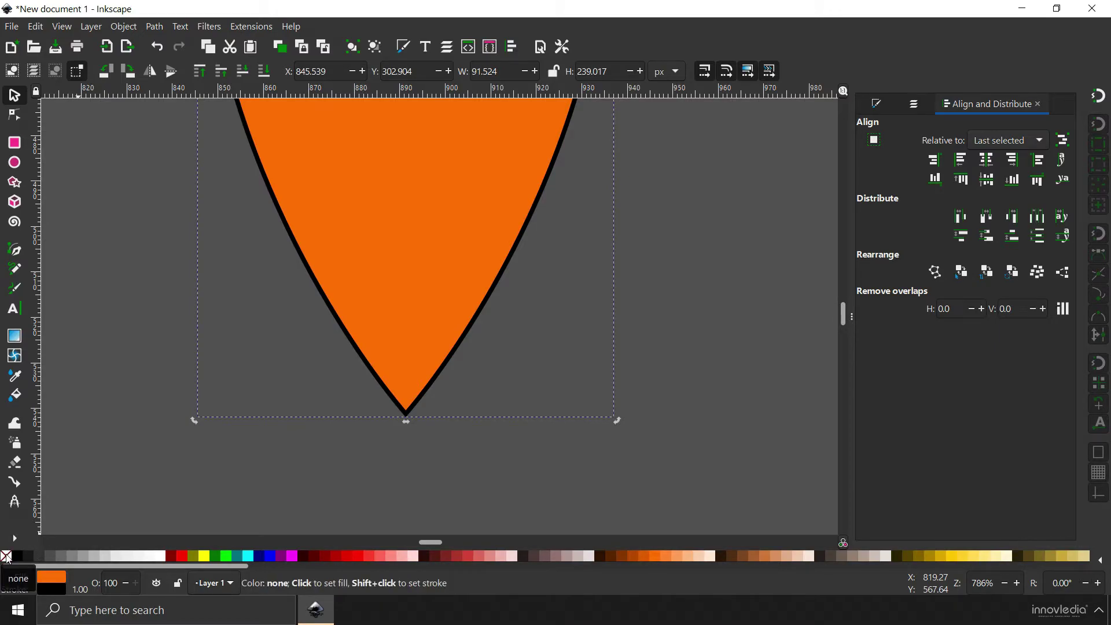
pyautogui.press('shift')
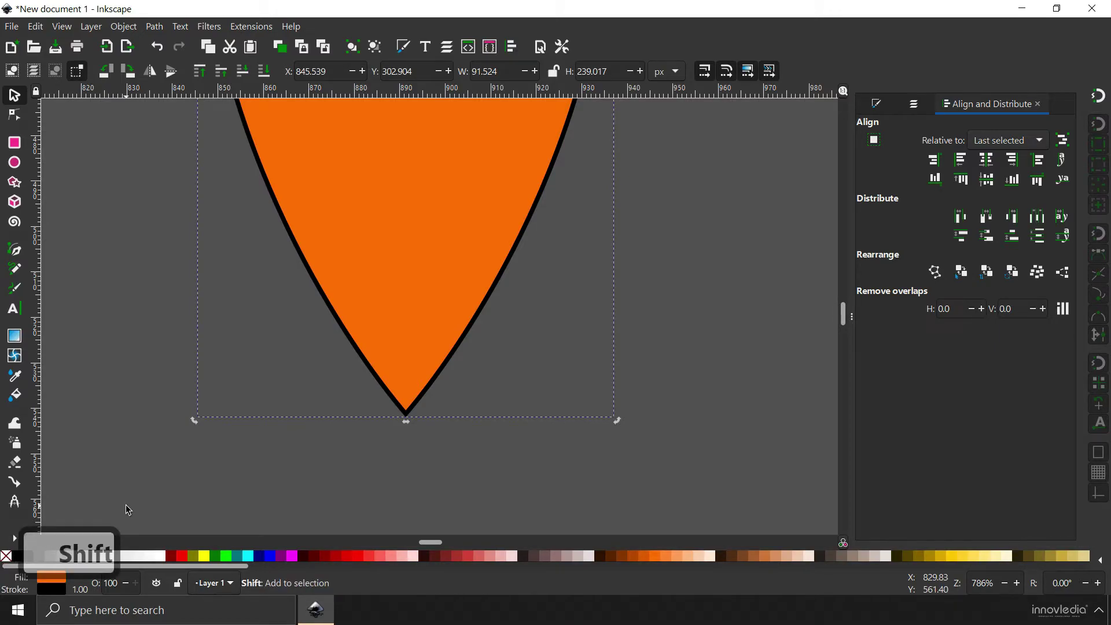
pyautogui.keyDown('shift'); pyautogui.click(7, 557); pyautogui.keyUp('shift')
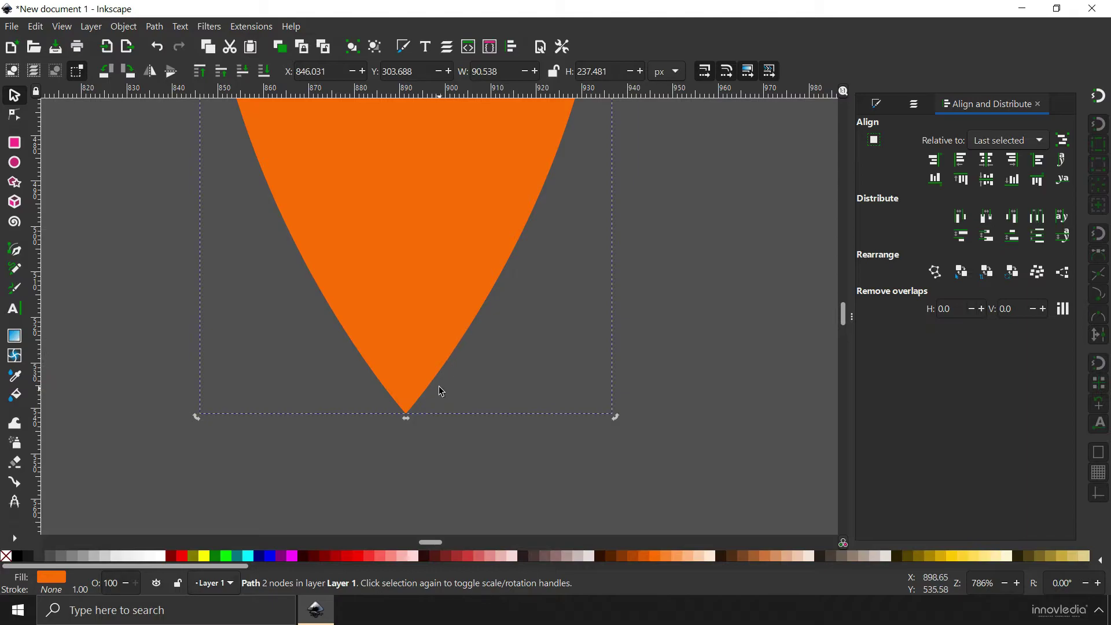
# Step: With snapping enabled, move the leaf's rotation center to its bottom tip, then turn snapping off
pyautogui.press('ctrl')
pyautogui.scroll(-4, 441, 392)
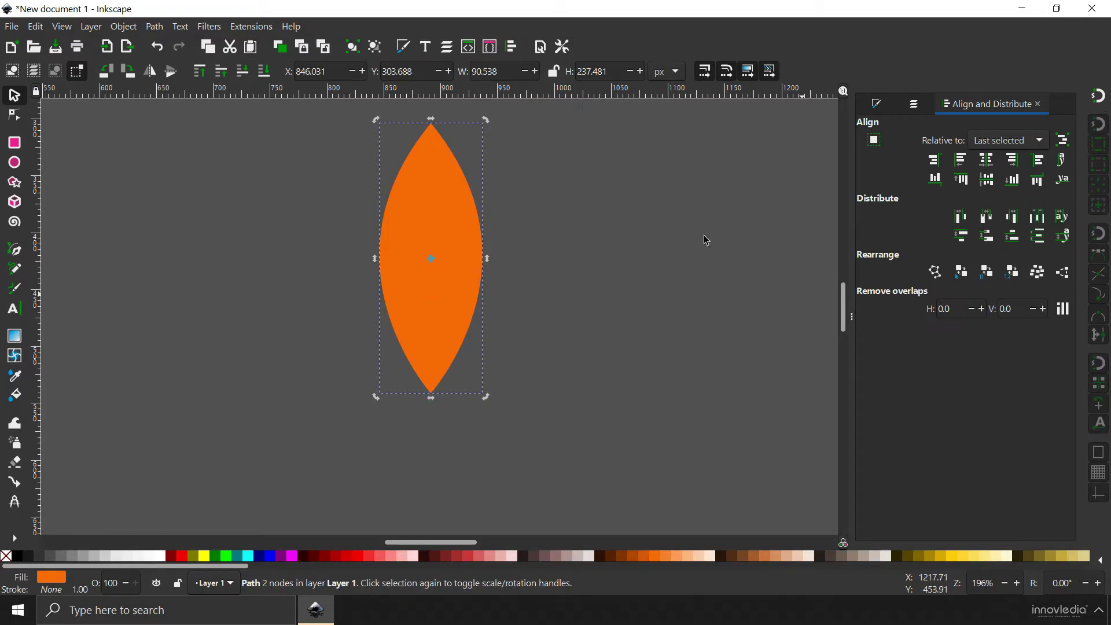
pyautogui.click(1100, 97)
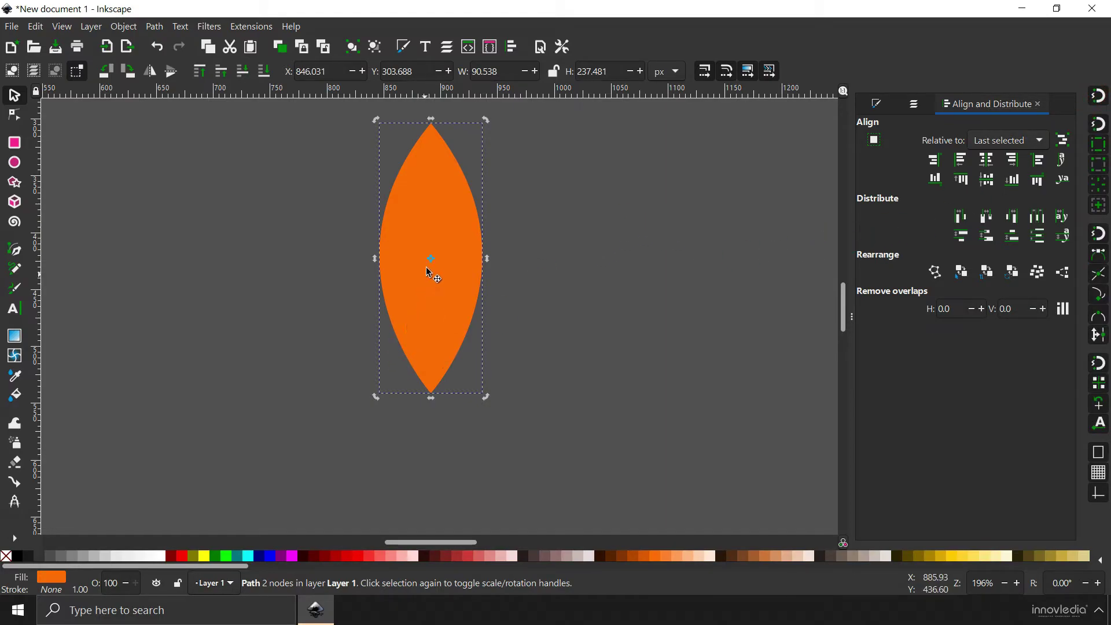
pyautogui.moveTo(431, 258); pyautogui.dragTo(434, 292)
pyautogui.moveTo(436, 356); pyautogui.dragTo(435, 401)
pyautogui.click(1098, 98)
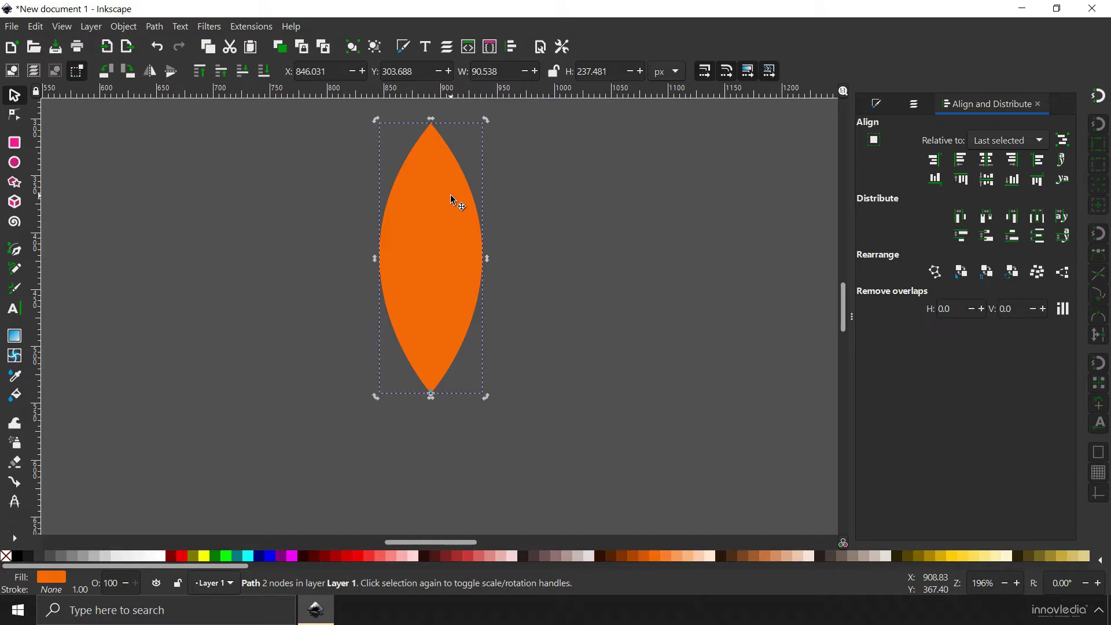
# Step: Duplicate the orange petal twice, rotating each new copy a further 45° clockwise about the shared bottom tip
pyautogui.hotkey('ctrl', 'd')
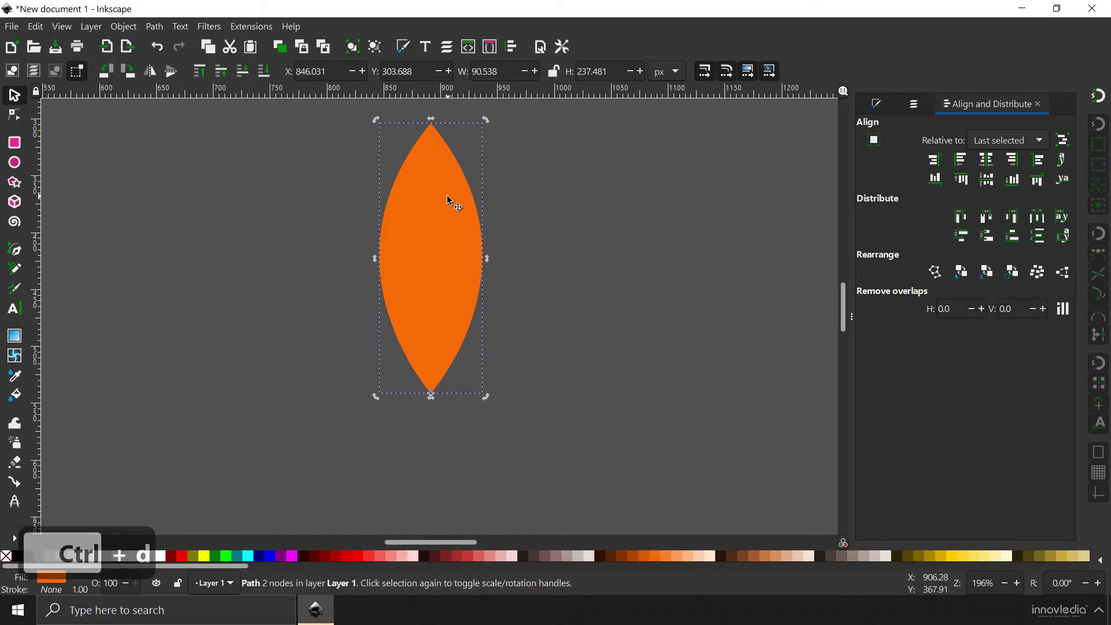
pyautogui.moveTo(488, 123); pyautogui.dragTo(608, 299)
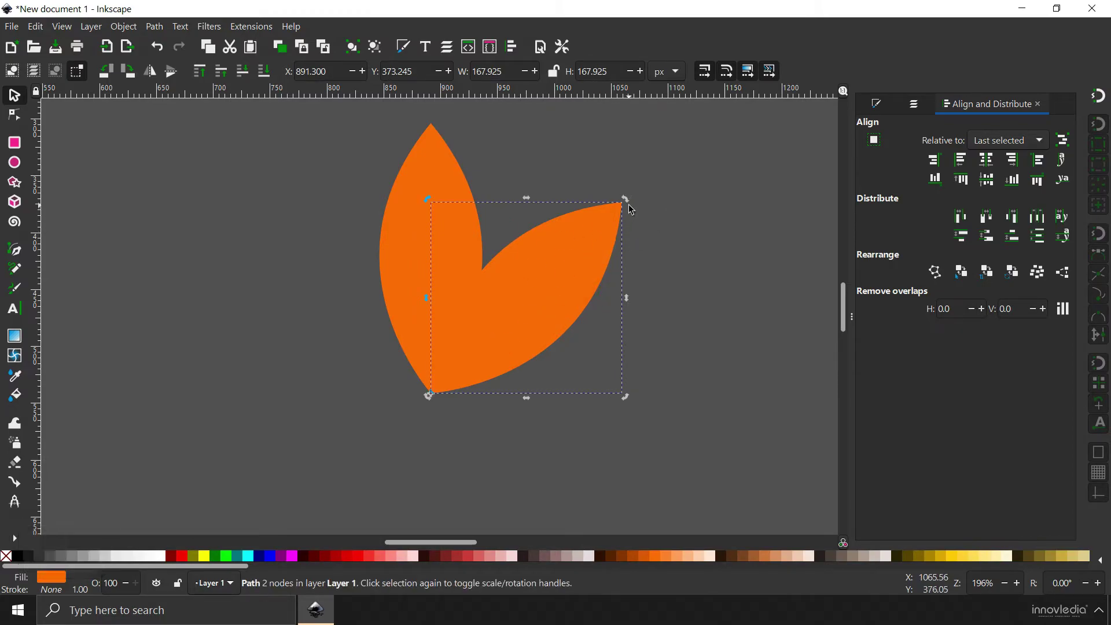
pyautogui.press('ctrl')
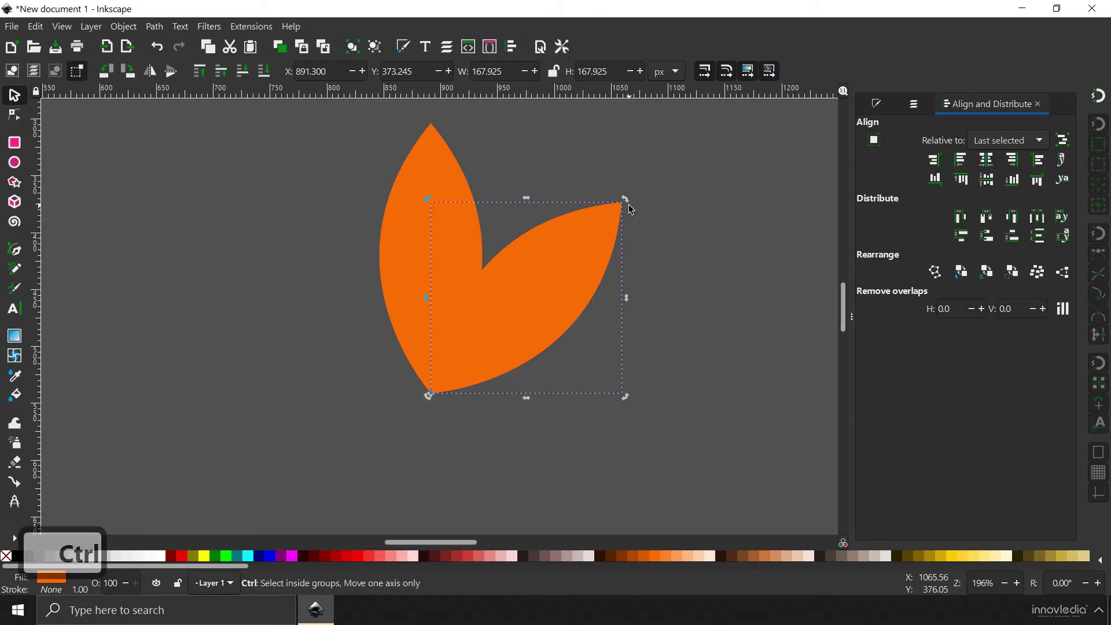
pyautogui.hotkey('ctrl', 'd')
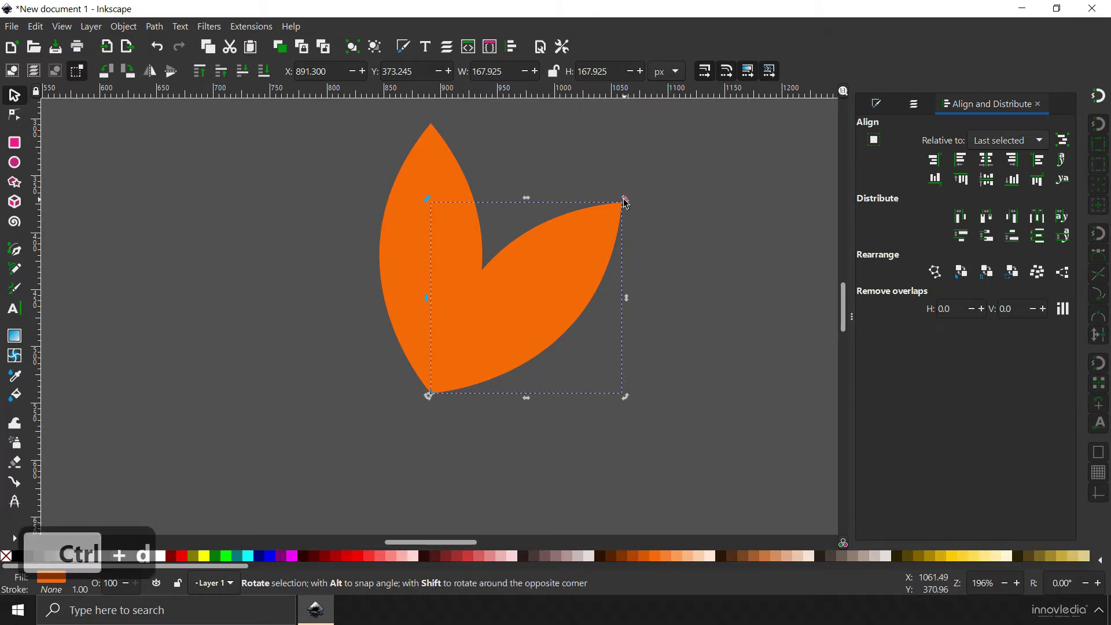
pyautogui.moveTo(626, 202); pyautogui.dragTo(682, 377)
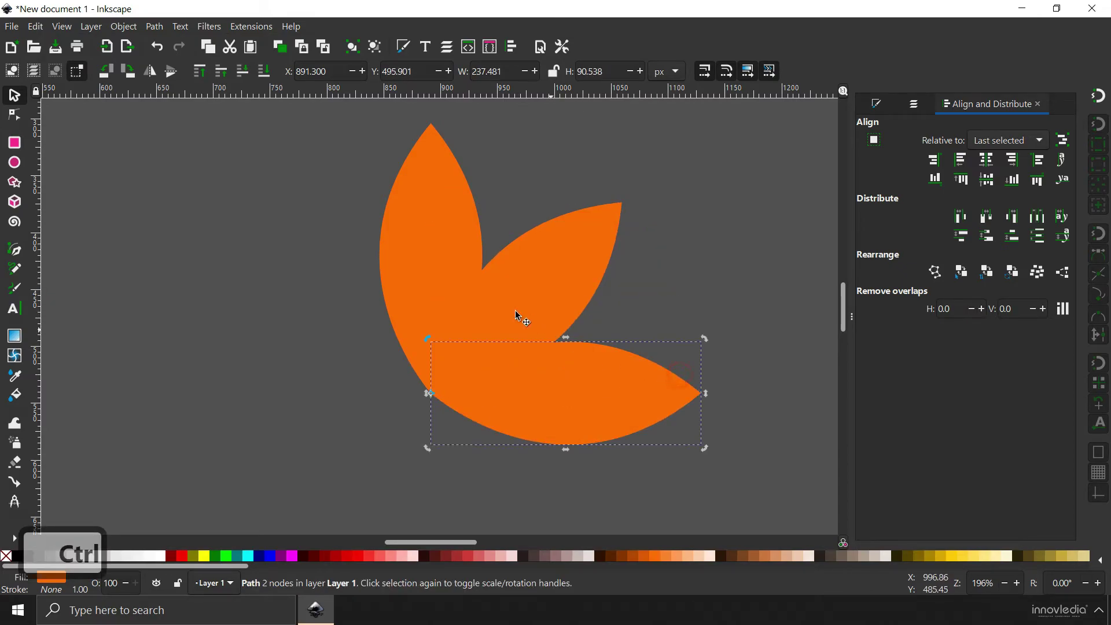
pyautogui.scroll(-1, 463, 289)
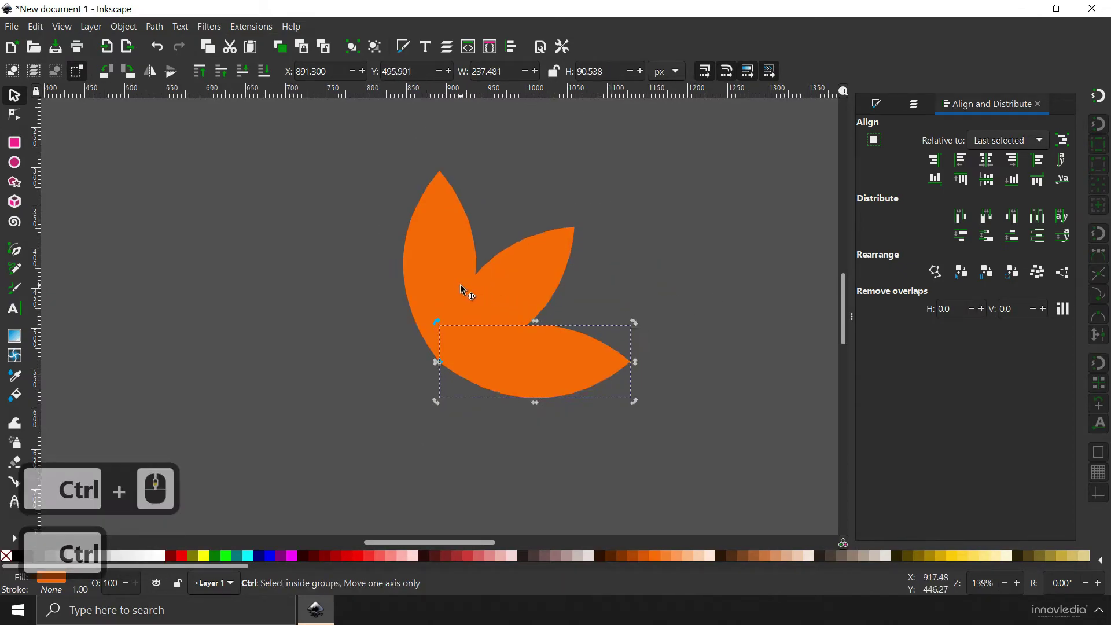
# Step: Duplicate the orange petal five more times, rotating each copy a further 45° clockwise about the shared tip to complete an eight-petal flower
pyautogui.scroll(-2, 636, 324)
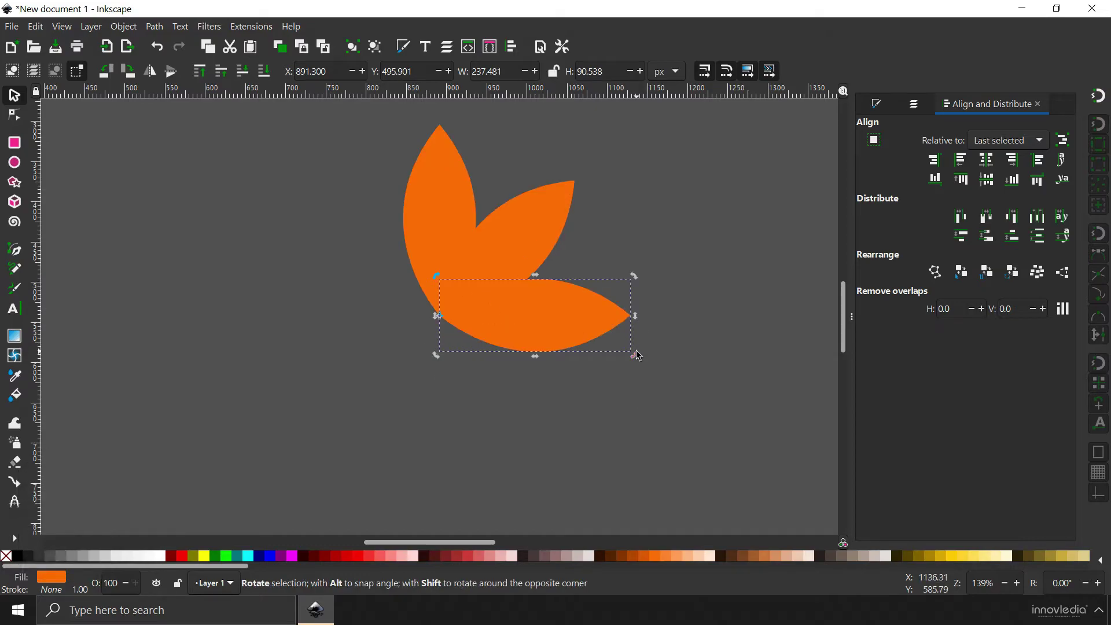
pyautogui.press('ctrl')
pyautogui.hotkey('ctrl', 'd')
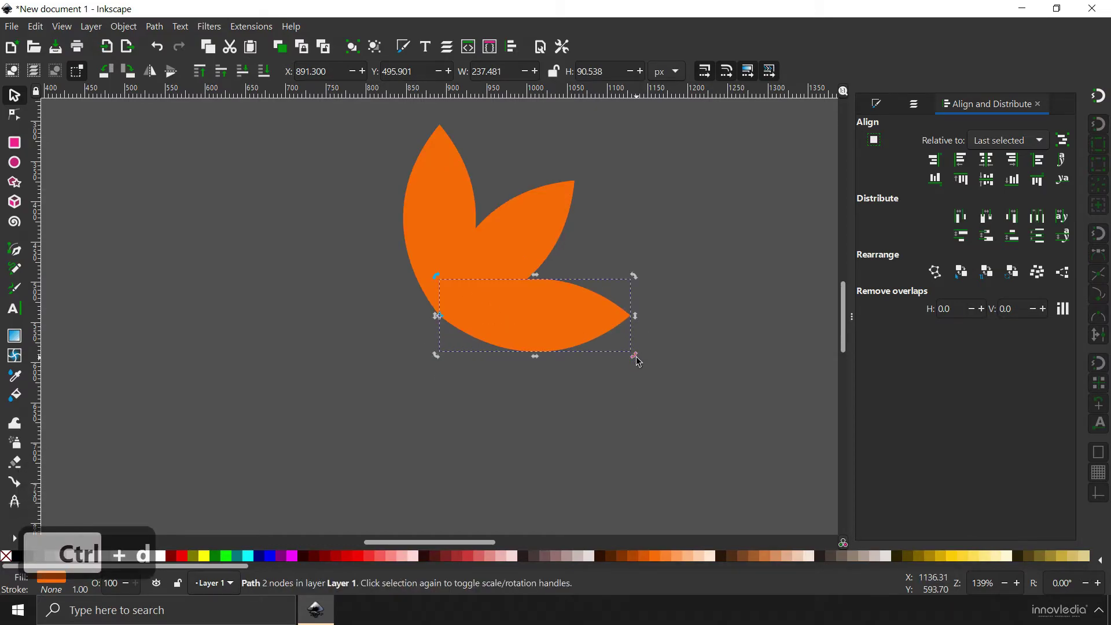
pyautogui.moveTo(636, 357); pyautogui.dragTo(359, 387)
pyautogui.hotkey('ctrl', 'd')
pyautogui.hotkey('ctrl', 'd')
pyautogui.hotkey('ctrl', 'd')
pyautogui.moveTo(249, 350); pyautogui.dragTo(680, 444)
pyautogui.click(620, 168)
pyautogui.click(708, 223)
pyautogui.moveTo(251, 156); pyautogui.dragTo(699, 480)
pyautogui.moveTo(243, 144); pyautogui.dragTo(569, 388)
pyautogui.moveTo(652, 482); pyautogui.dragTo(651, 482)
pyautogui.click(664, 260)
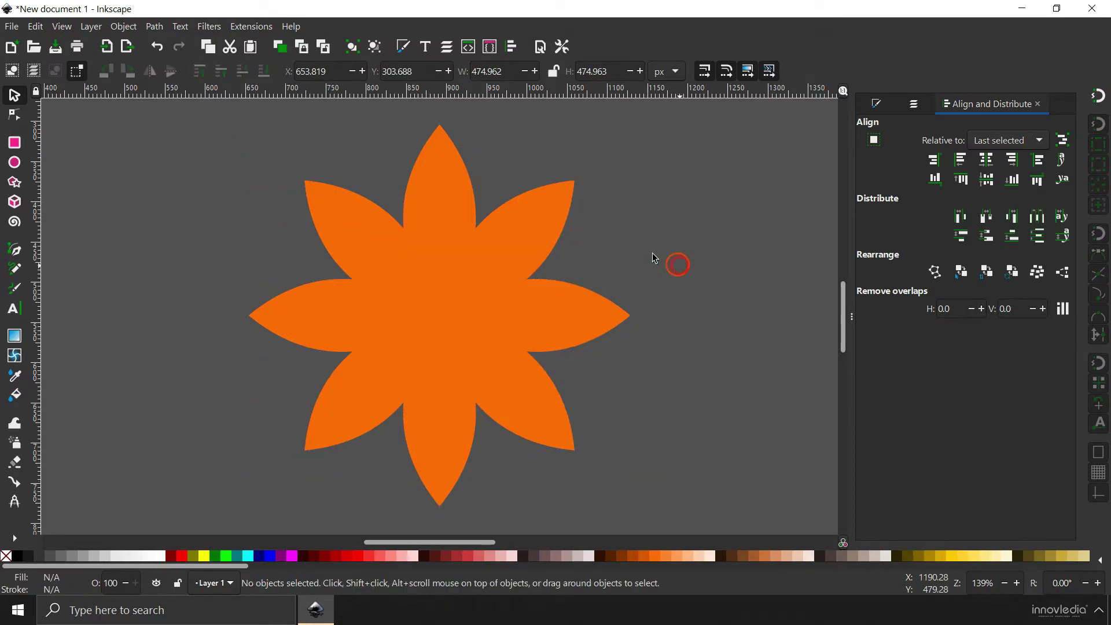
# Step: Select all eight petals and set their blend mode to Screen
pyautogui.moveTo(173, 121); pyautogui.dragTo(678, 469)
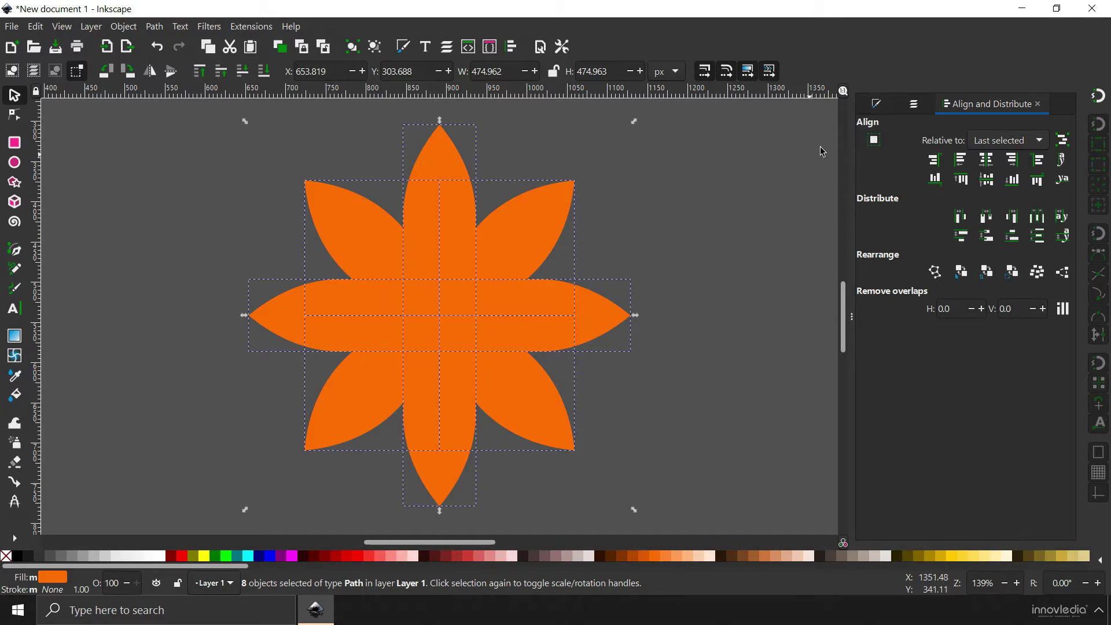
pyautogui.click(876, 105)
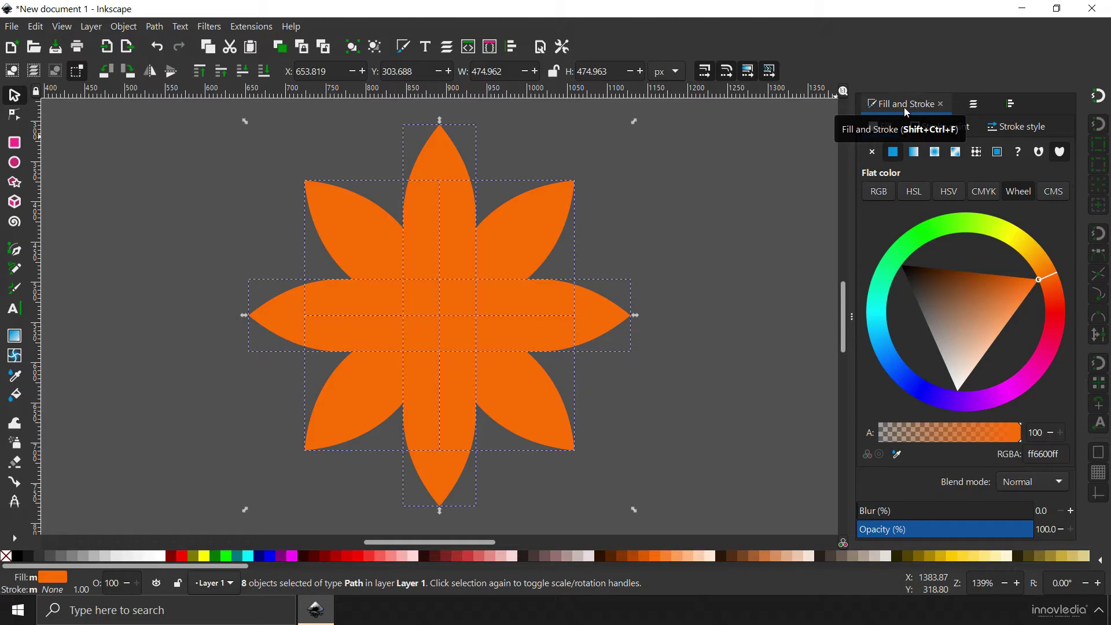
pyautogui.click(123, 27)
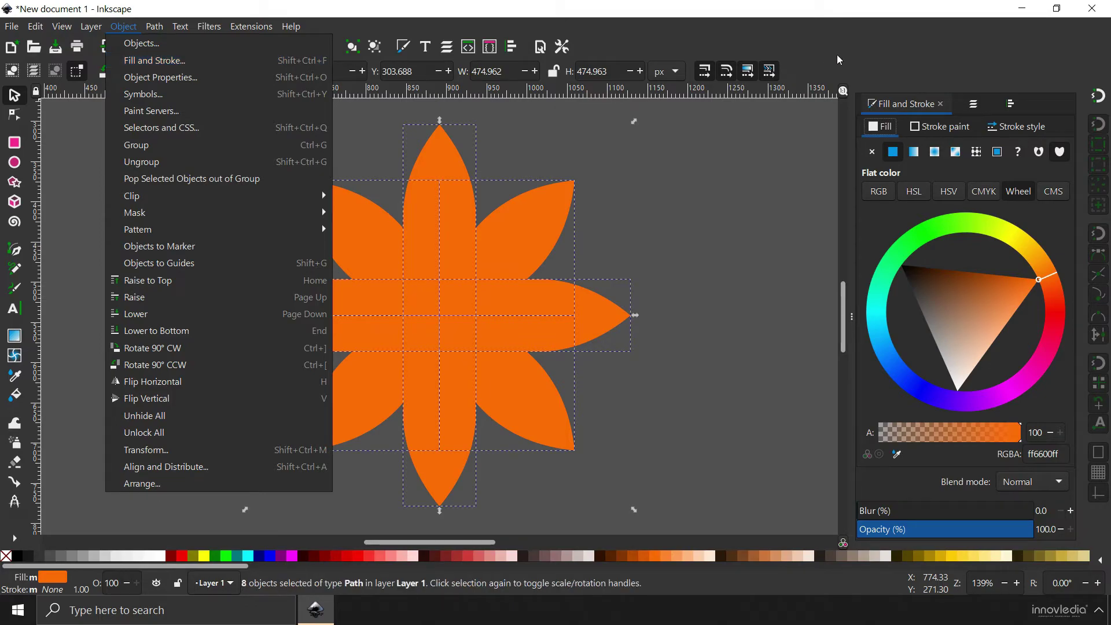
pyautogui.click(880, 105)
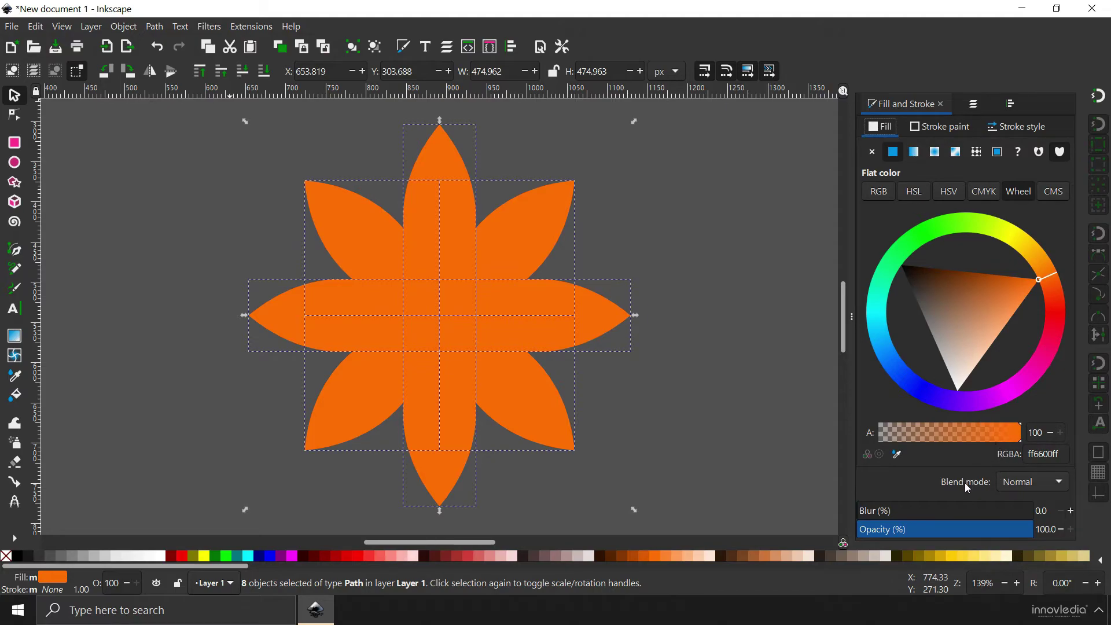
pyautogui.click(1050, 489)
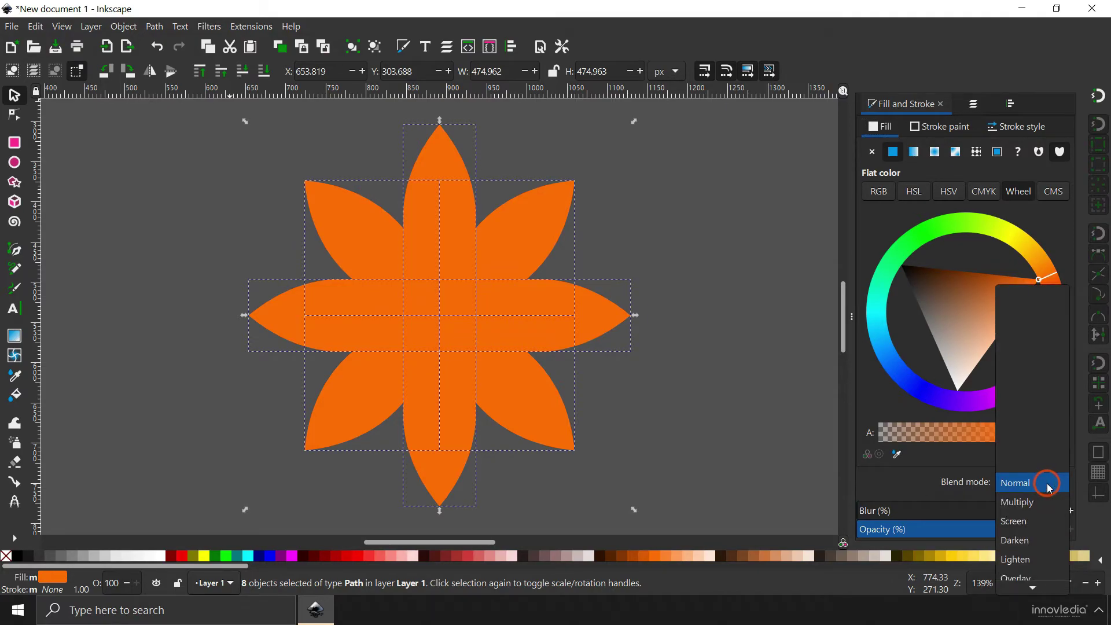
pyautogui.click(1026, 523)
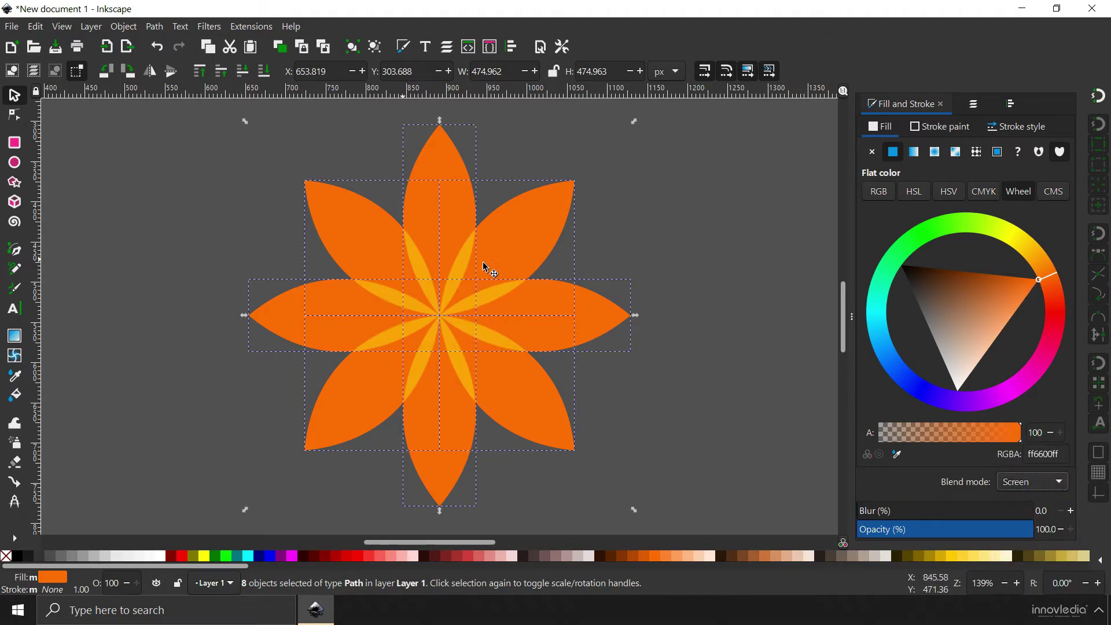
pyautogui.click(719, 232)
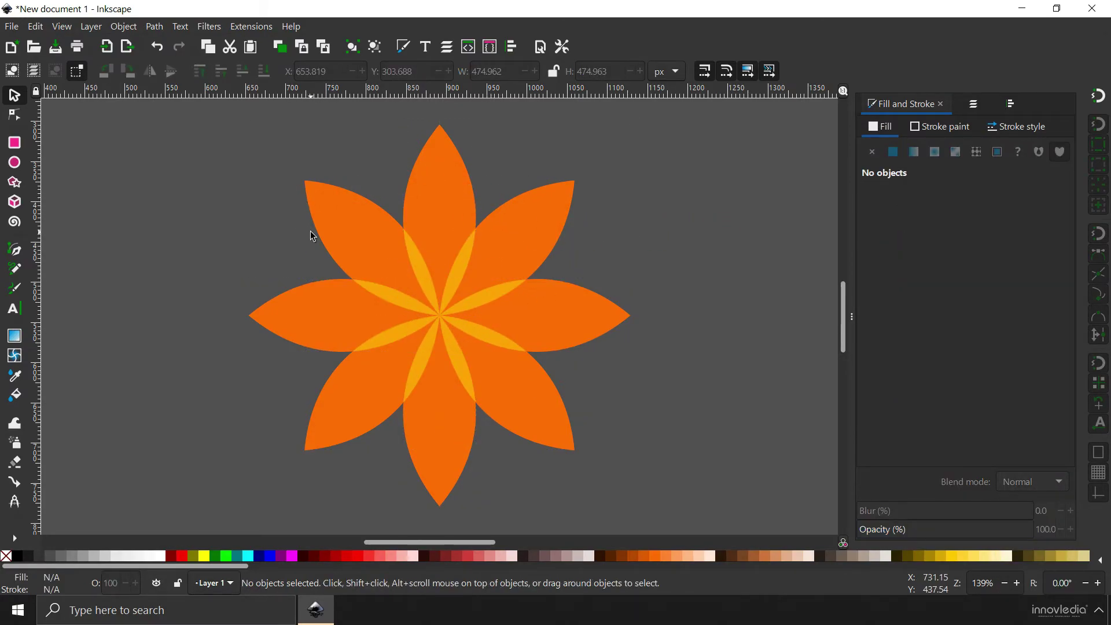
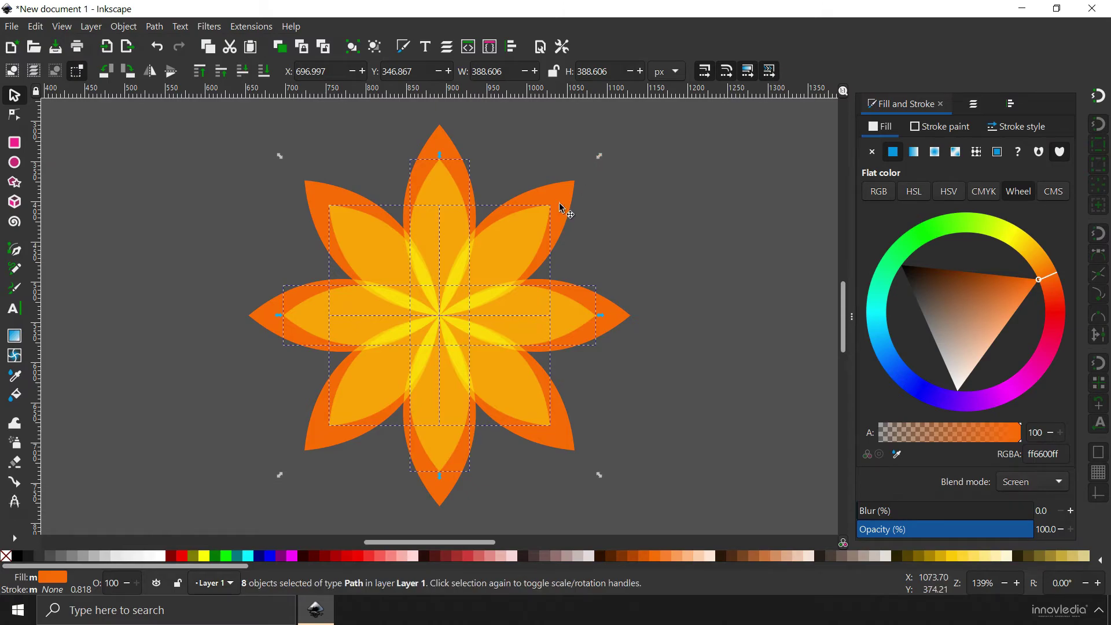
# Step: Duplicate the inner petal set and scale the copy uniformly about the flower's center to about 279 px wide
pyautogui.press('ctrl')
pyautogui.hotkey('ctrl', 'd')
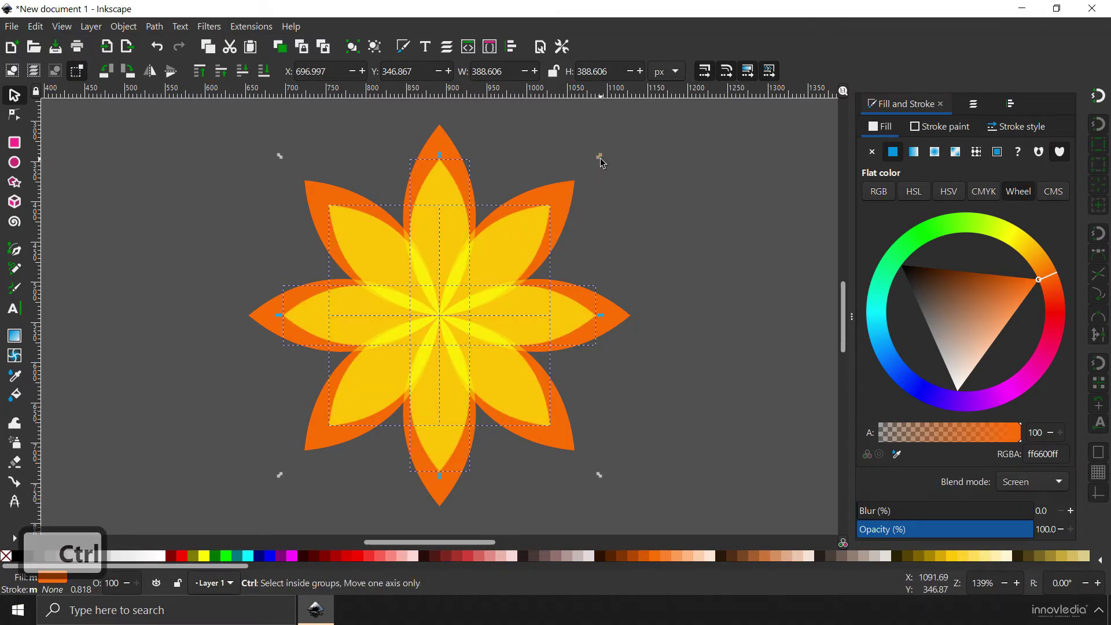
pyautogui.press('shift')
pyautogui.moveTo(601, 157); pyautogui.dragTo(561, 205)
pyautogui.click(650, 201)
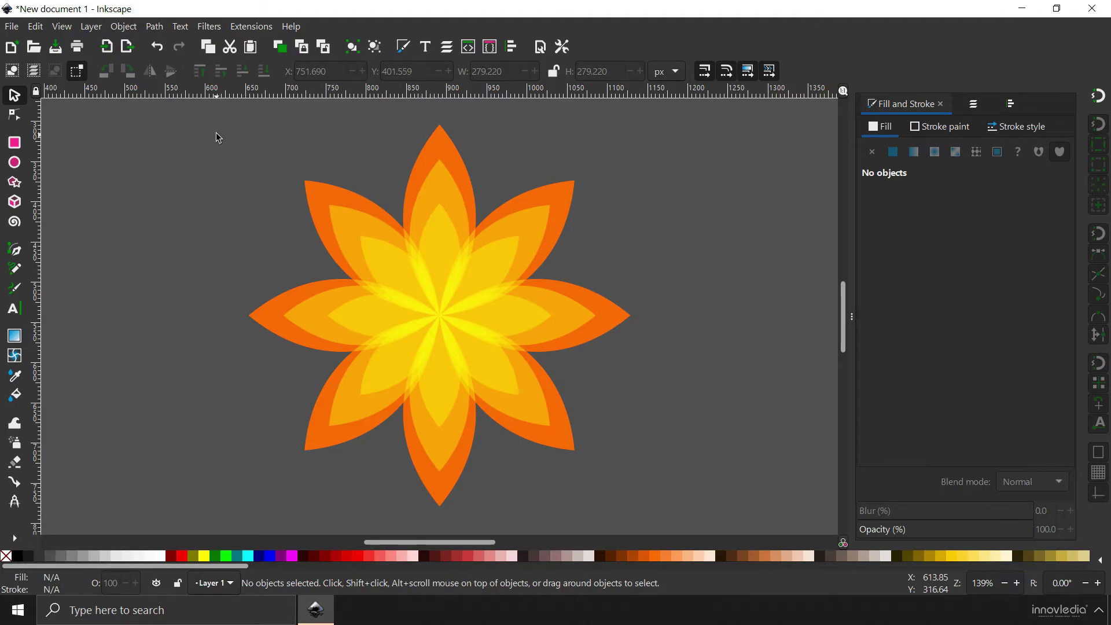
# Step: Select all the petals of the three-layered flower and group them
pyautogui.moveTo(214, 128); pyautogui.dragTo(702, 494)
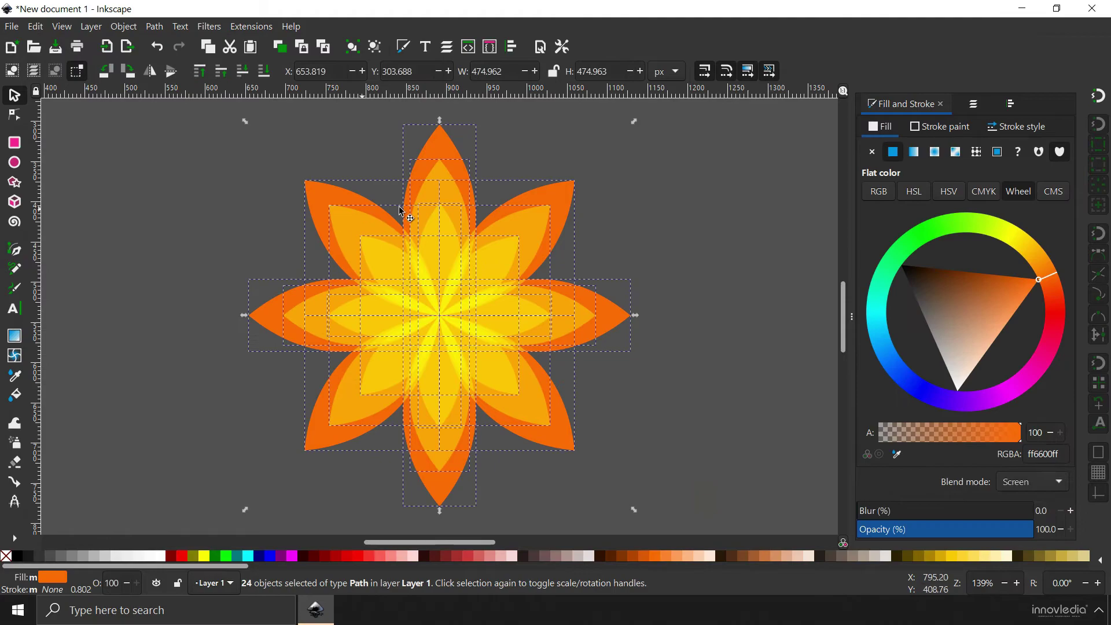
pyautogui.rightClick(437, 199)
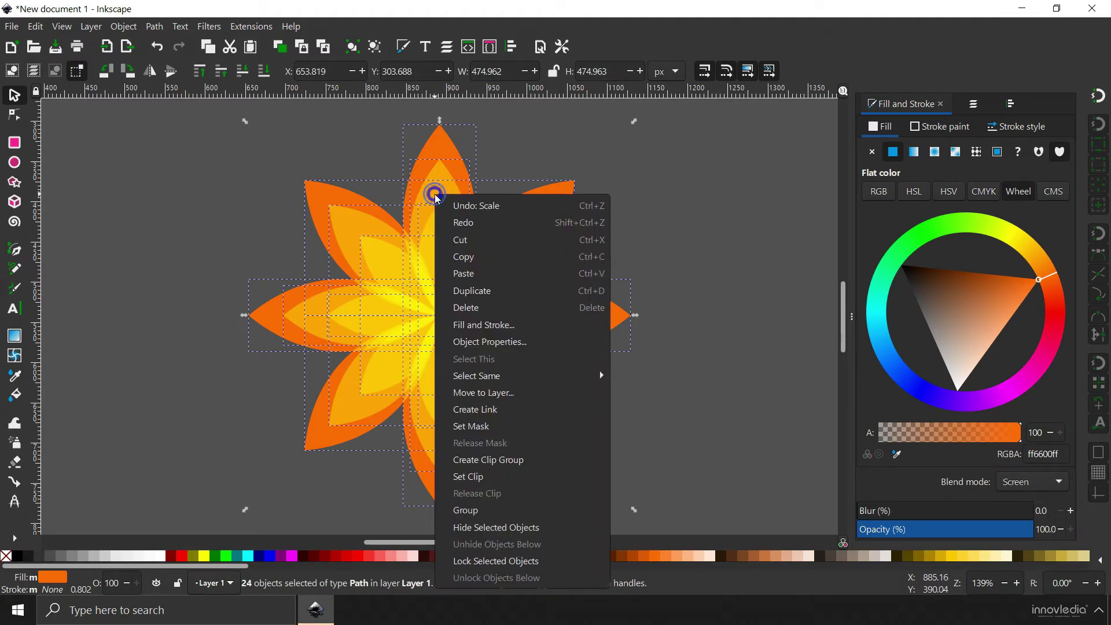
pyautogui.click(478, 509)
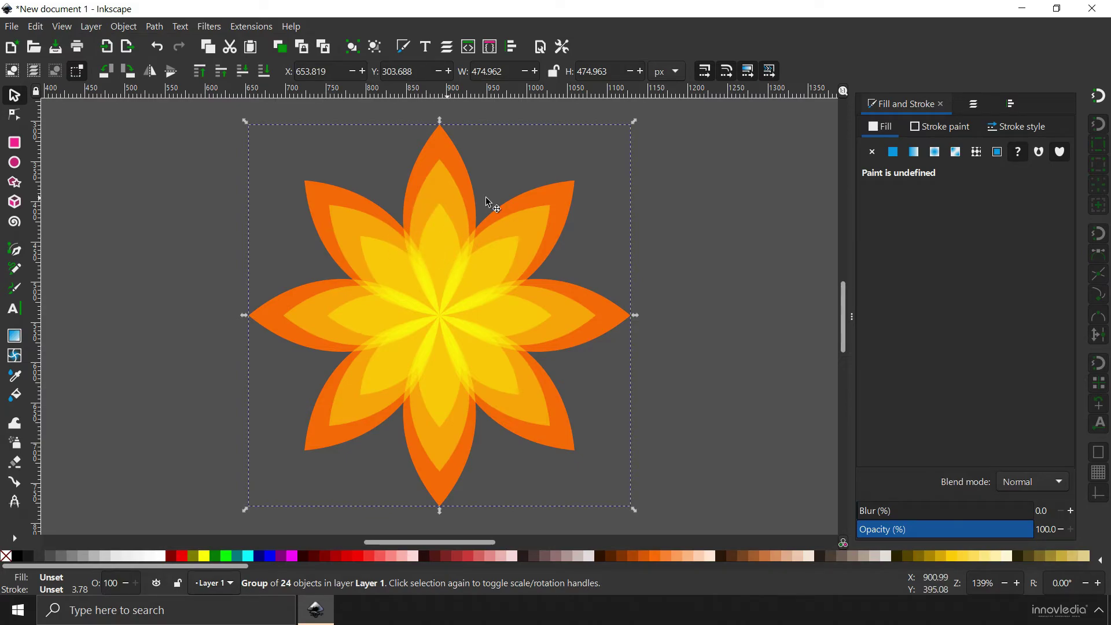
# Step: Scale the flower group uniformly to about 236 px wide and move it to the upper-left area of the canvas
pyautogui.moveTo(515, 256); pyautogui.dragTo(391, 259)
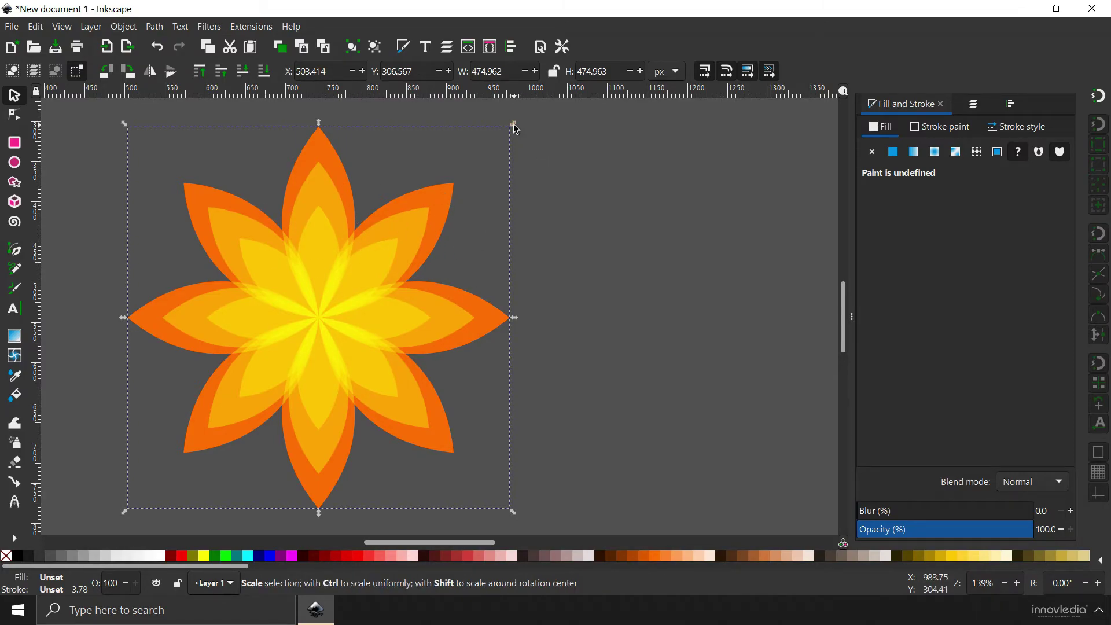
pyautogui.moveTo(516, 129); pyautogui.dragTo(321, 313)
pyautogui.moveTo(220, 428); pyautogui.dragTo(163, 222)
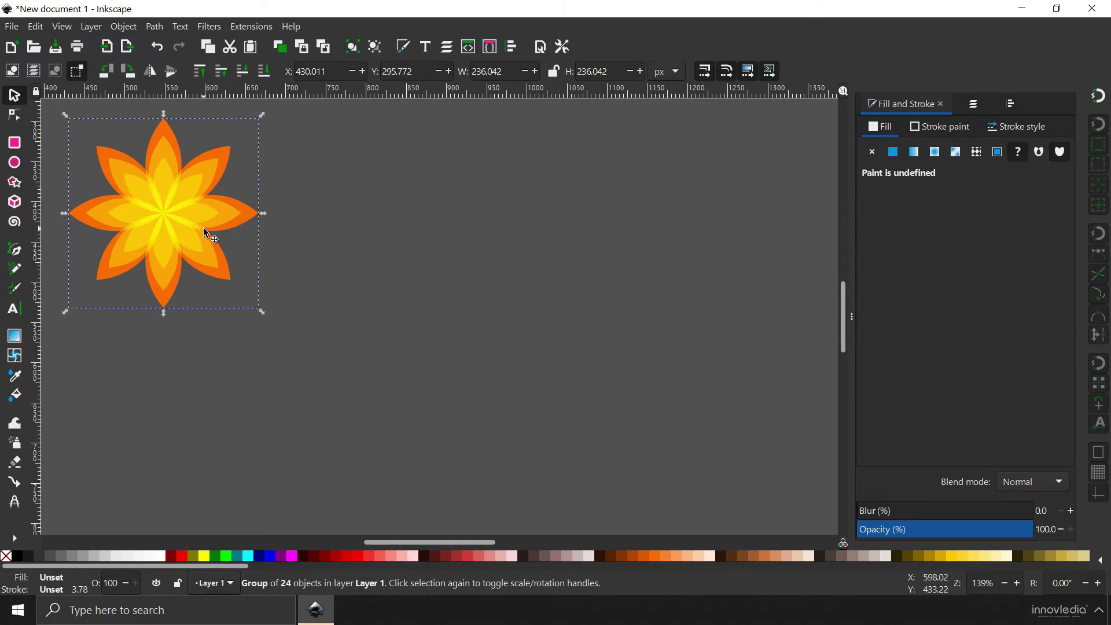
# Step: Duplicate the flower group twice and move the copies horizontally to form an evenly spaced row of three flowers
pyautogui.hotkey('ctrl', 'd')
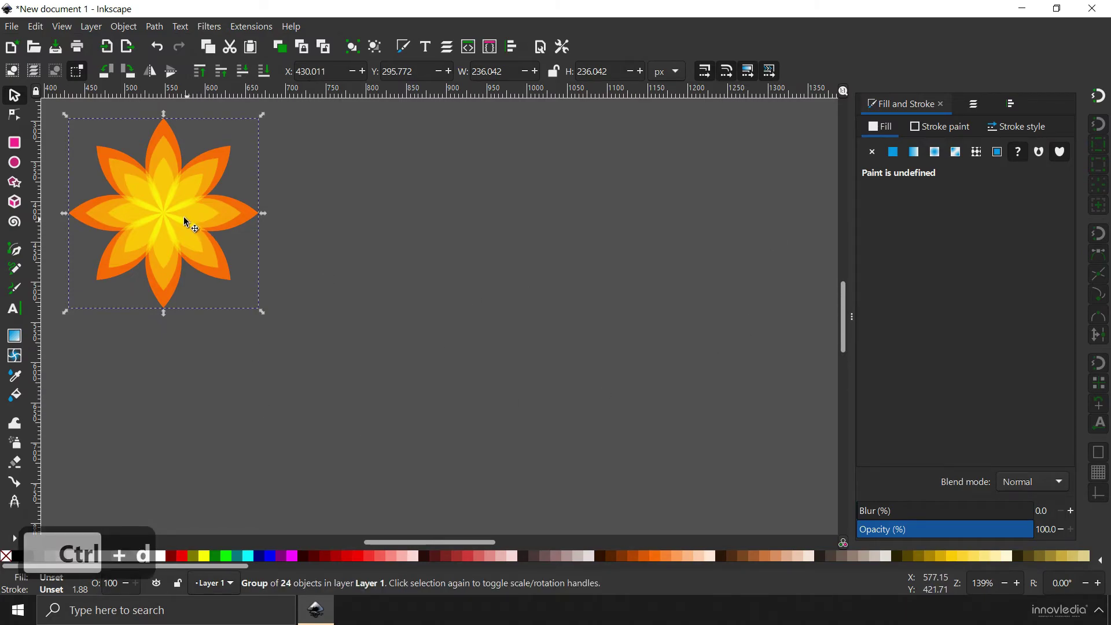
pyautogui.moveTo(212, 217); pyautogui.dragTo(445, 231)
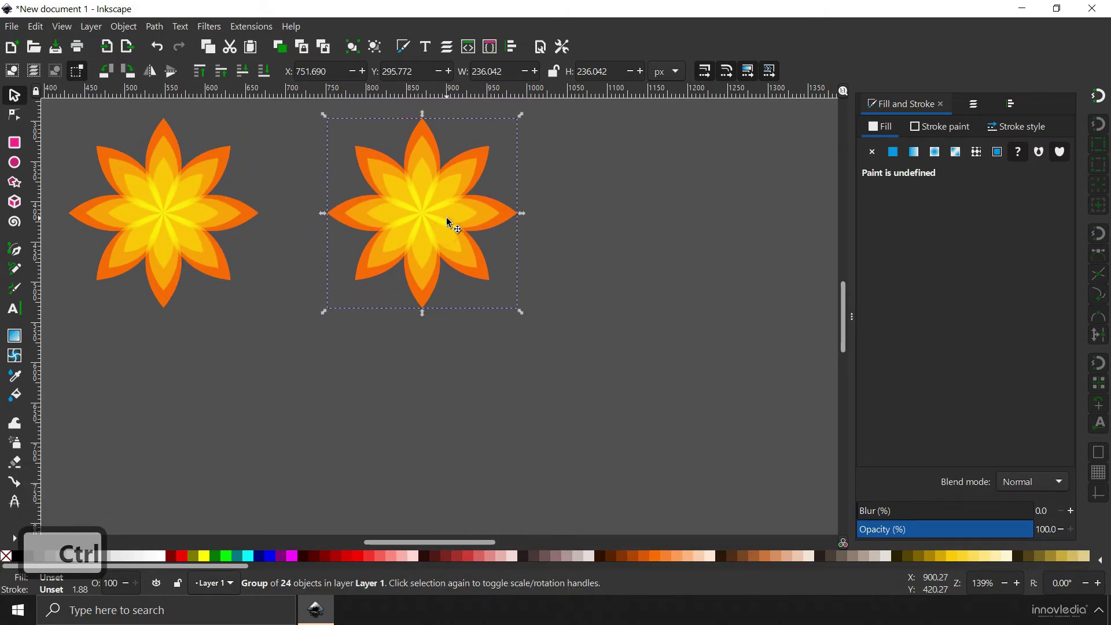
pyautogui.hotkey('ctrl', 'd')
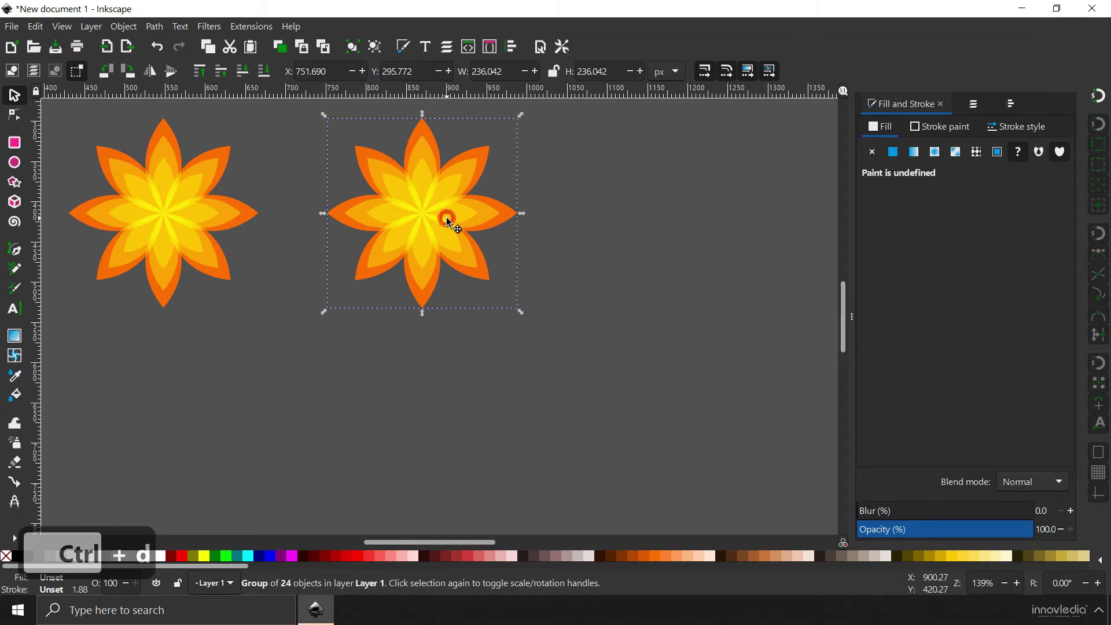
pyautogui.moveTo(447, 220); pyautogui.dragTo(665, 221)
# Step: Duplicate the row of three flowers and move the copy straight down to form a second row
pyautogui.moveTo(99, 352)
pyautogui.mouseDown()
pyautogui.moveTo(330, 349)
pyautogui.moveTo(692, 174)
pyautogui.mouseUp()
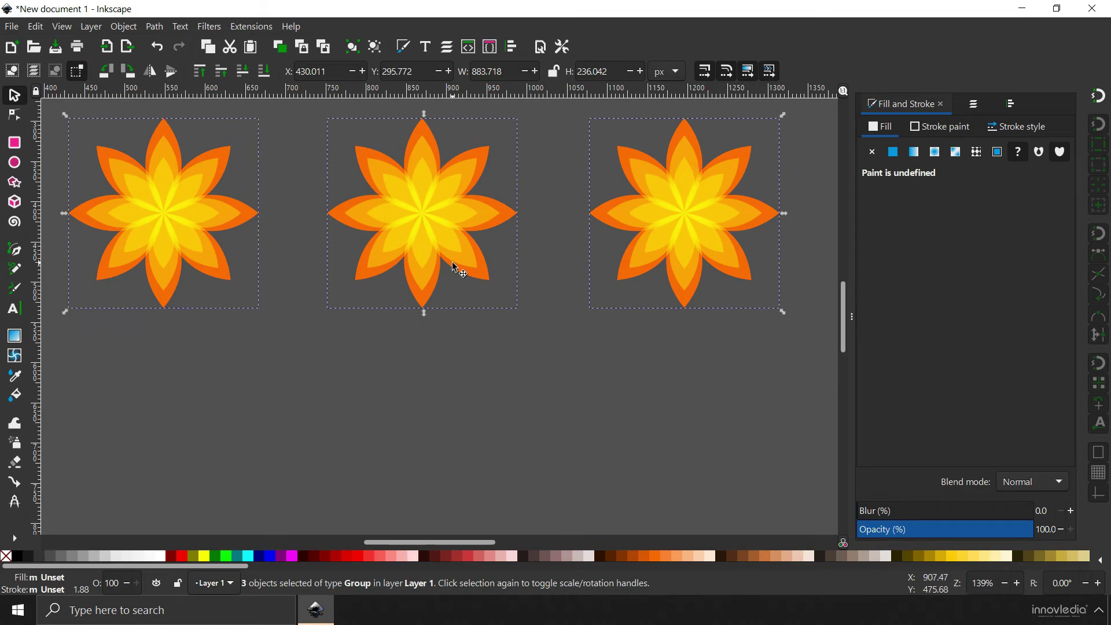
pyautogui.press('ctrl')
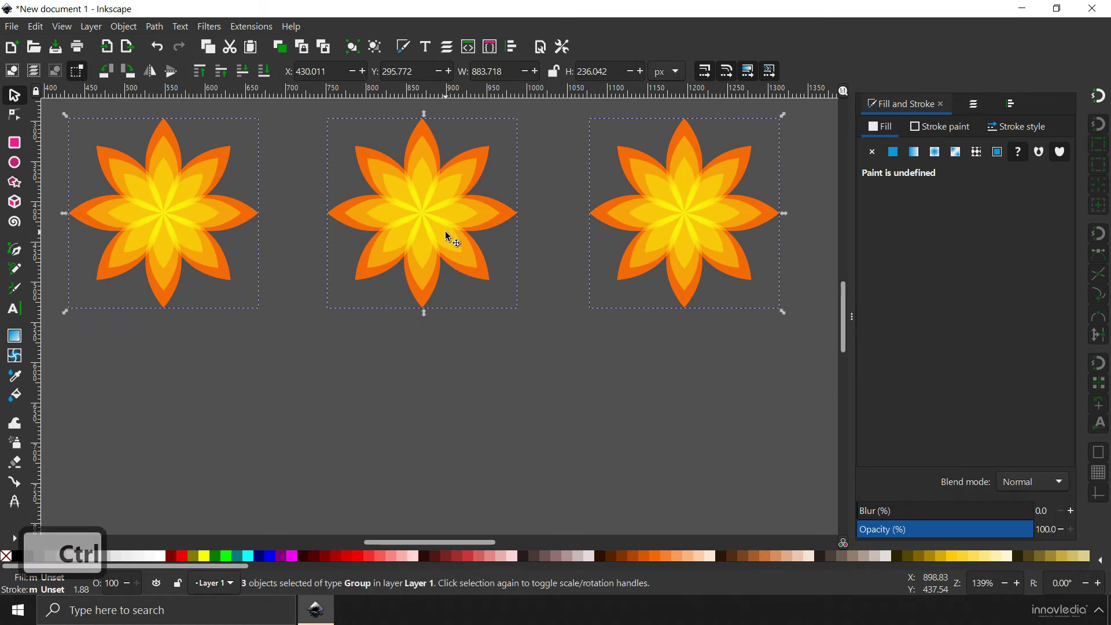
pyautogui.hotkey('ctrl', 'd')
pyautogui.moveTo(444, 221); pyautogui.dragTo(443, 430)
pyautogui.click(463, 337)
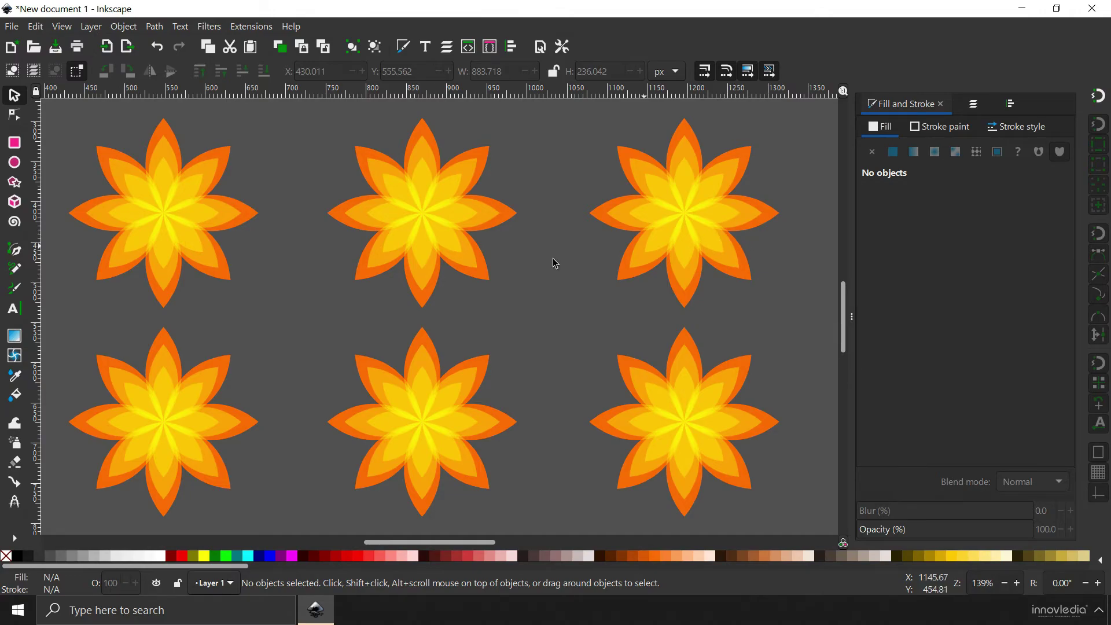
# Step: Fill the first flower of the upper row with blue, trying #00AAD4 and settling on #0088AA
pyautogui.click(180, 203)
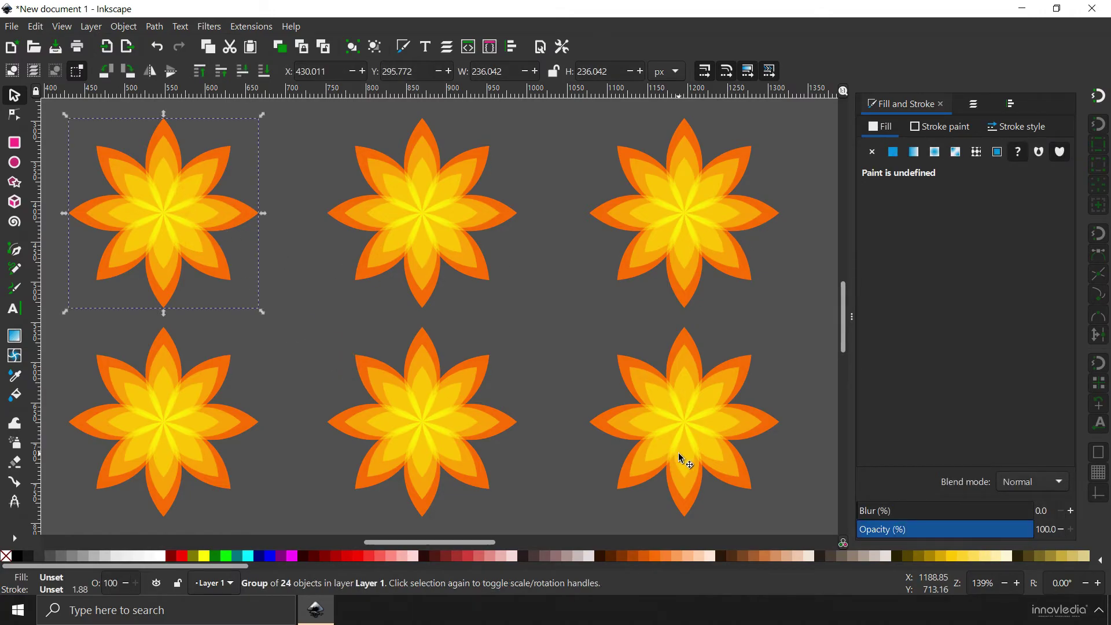
pyautogui.moveTo(243, 566); pyautogui.dragTo(665, 572)
pyautogui.click(831, 556)
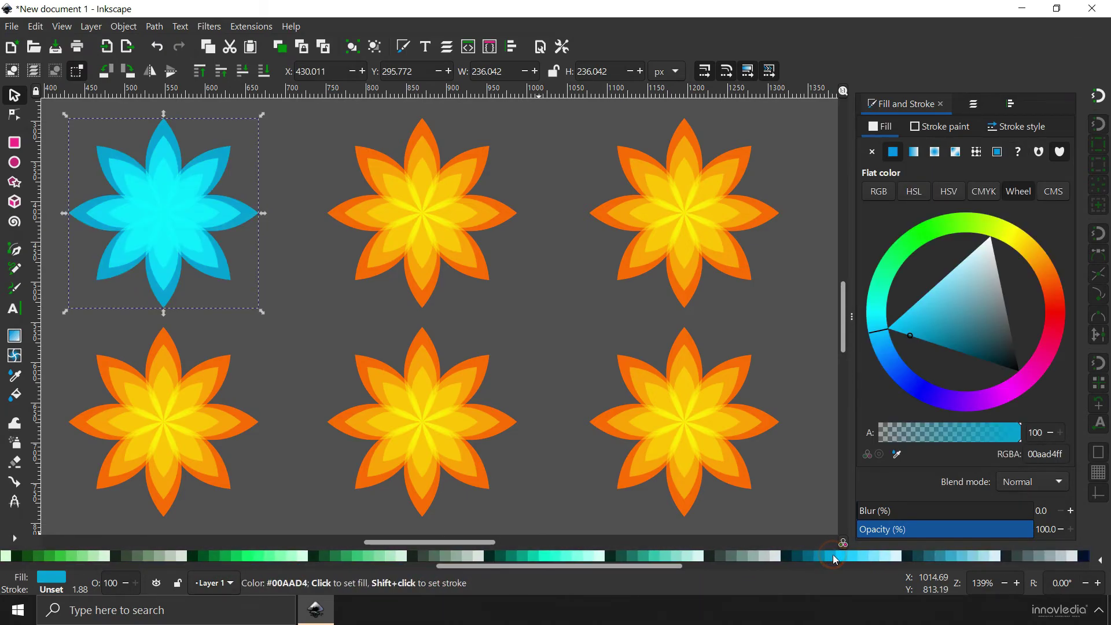
pyautogui.click(824, 558)
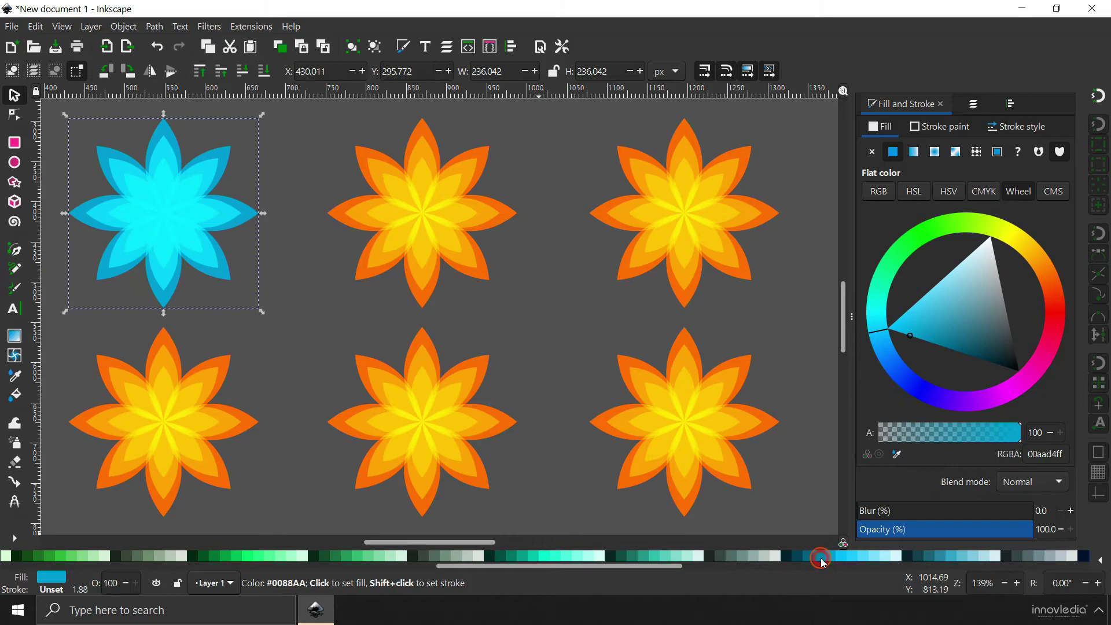
pyautogui.click(532, 279)
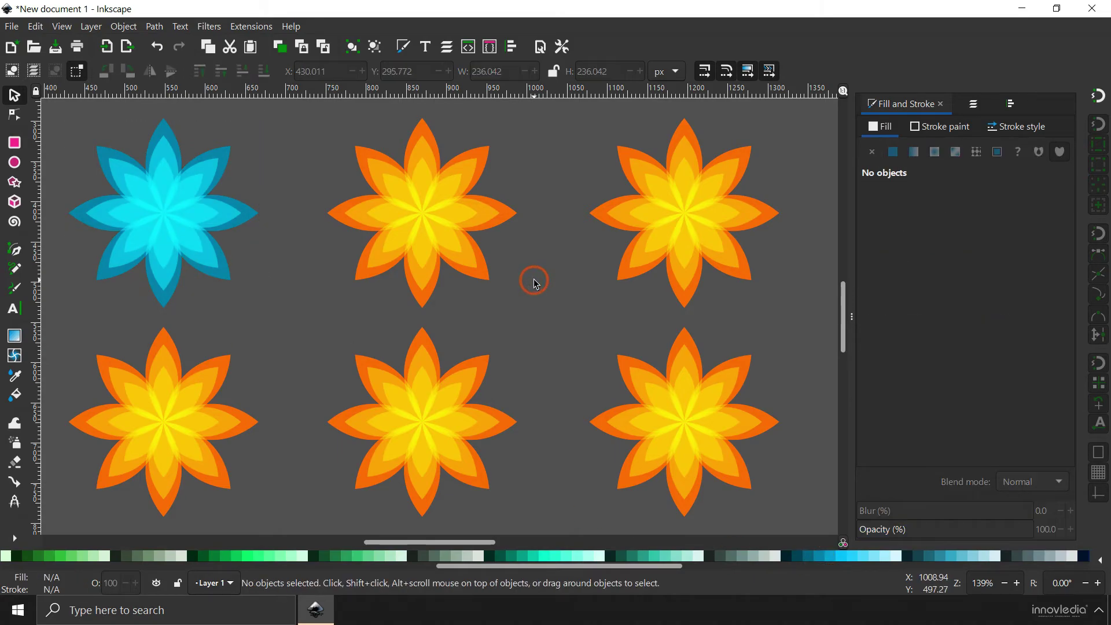
# Step: Ungroup the blue flower and select all its separate petals
pyautogui.click(675, 217)
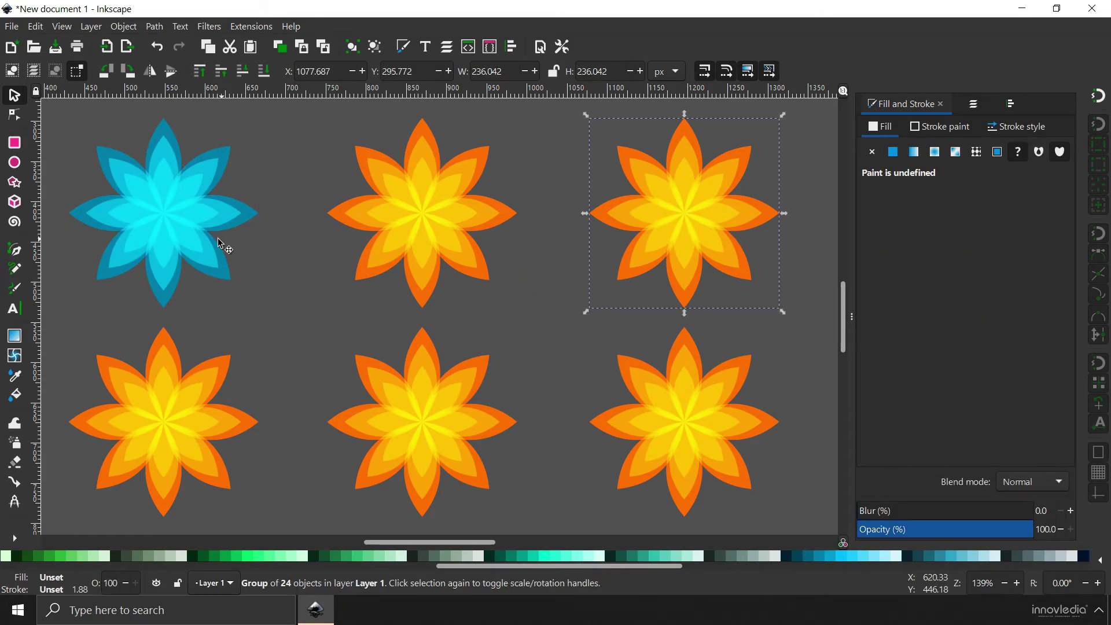
pyautogui.click(184, 223)
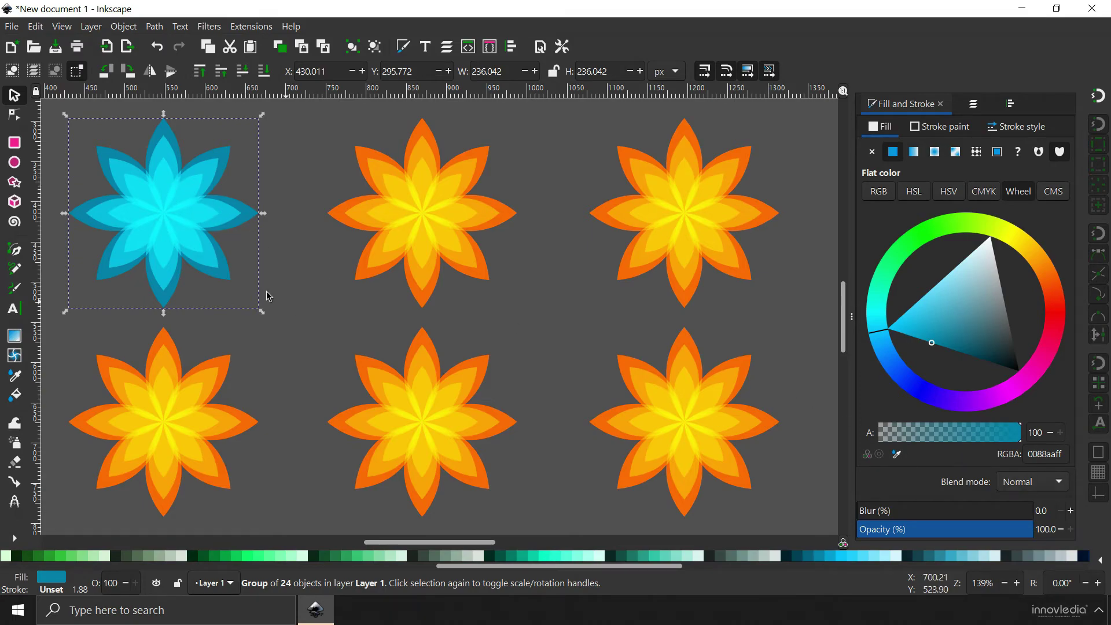
pyautogui.rightClick(203, 220)
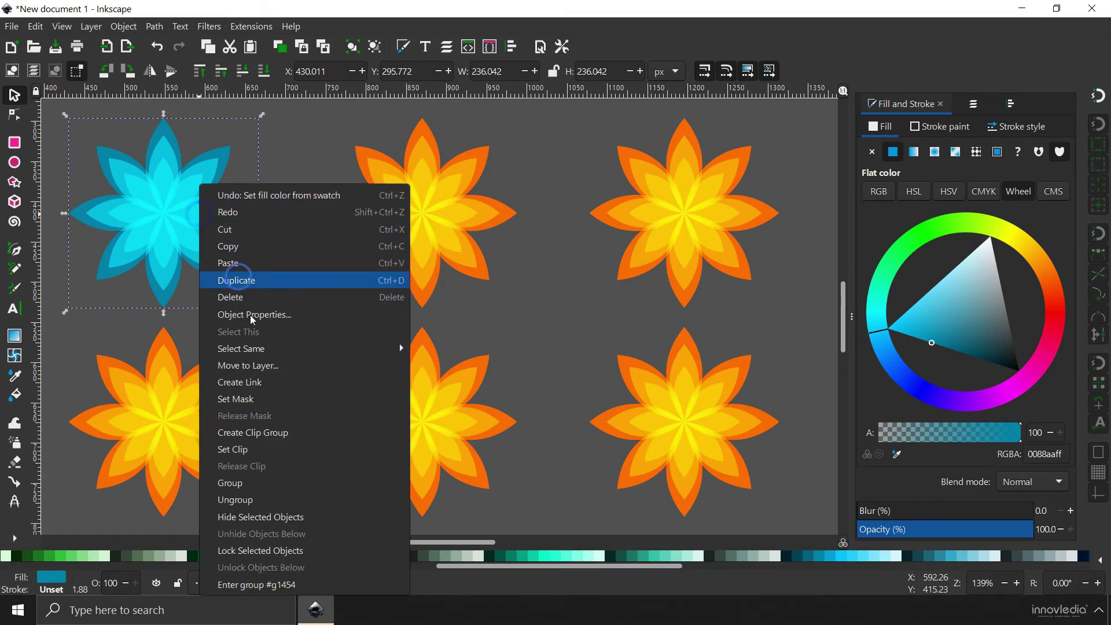
pyautogui.click(255, 498)
pyautogui.press('Escape')
pyautogui.moveTo(67, 124); pyautogui.dragTo(268, 297)
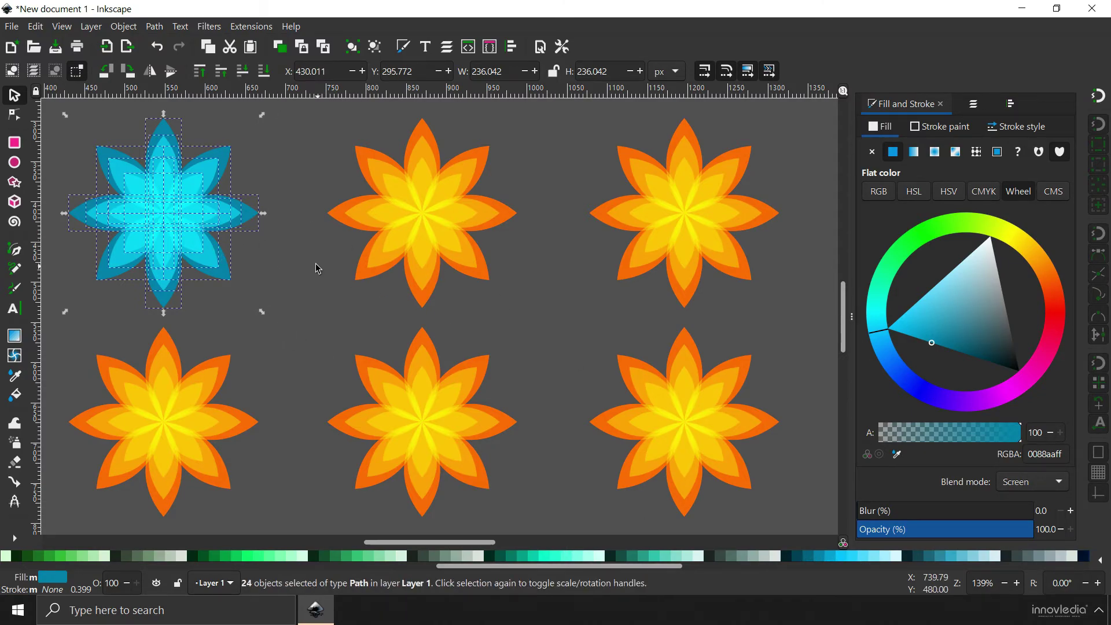
# Step: Reselect all the blue flower's petals and group them again
pyautogui.click(68, 168)
pyautogui.moveTo(62, 141); pyautogui.dragTo(295, 300)
pyautogui.rightClick(164, 200)
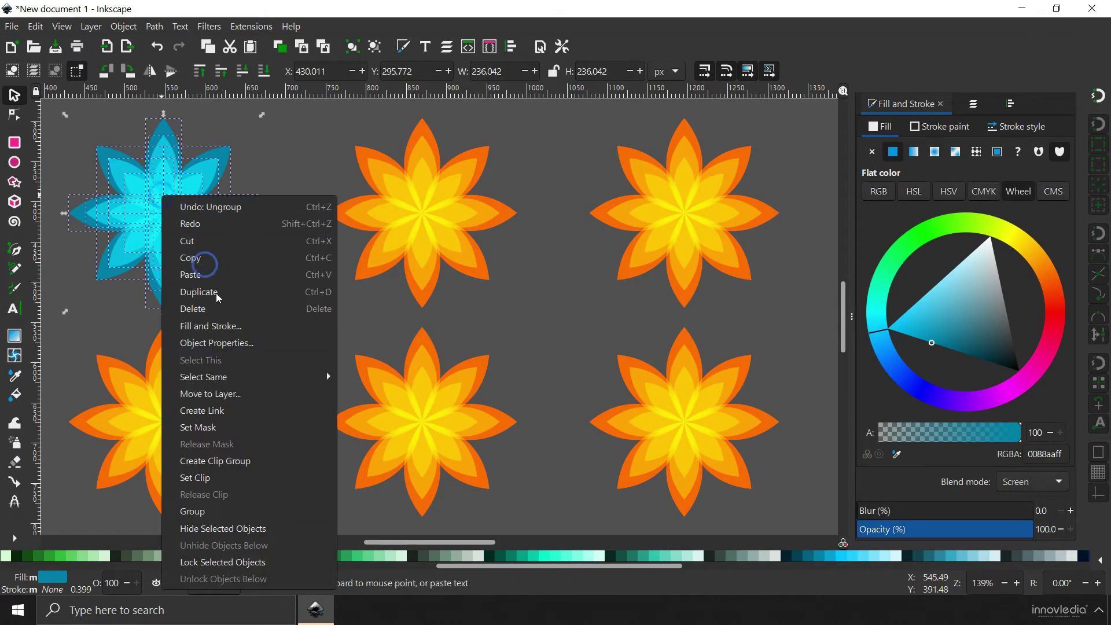
pyautogui.click(228, 510)
pyautogui.click(293, 154)
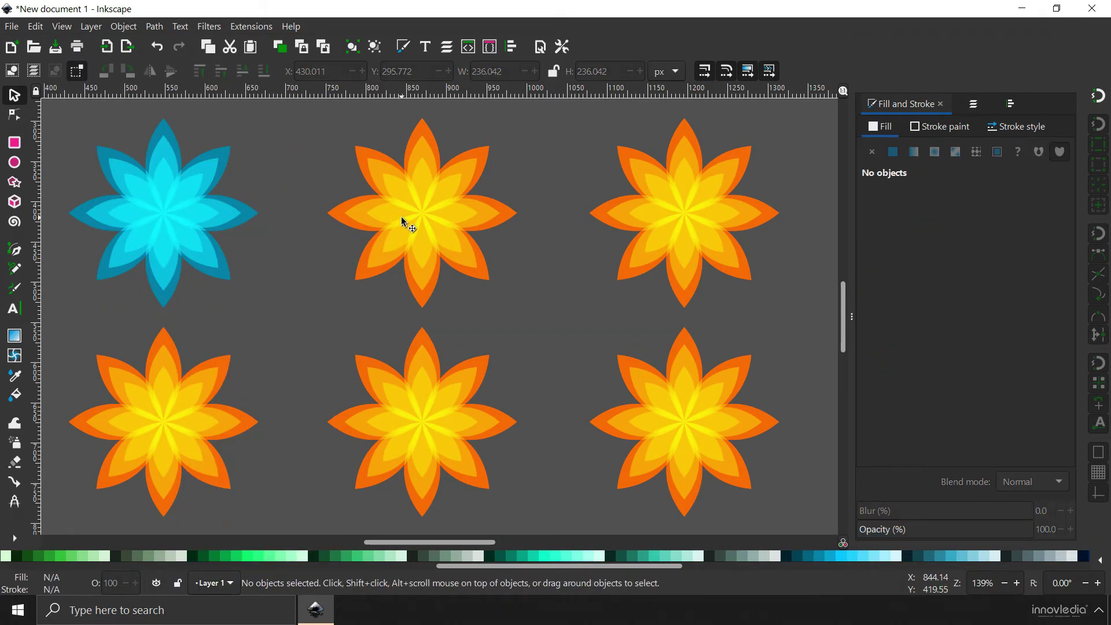
pyautogui.click(688, 235)
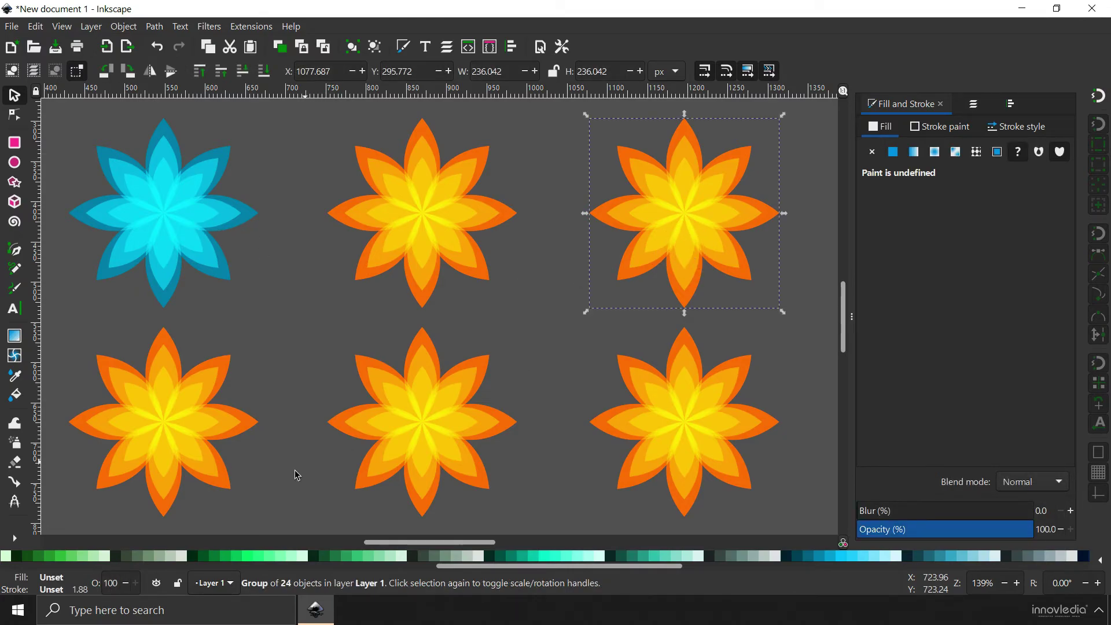
# Step: Fill the third flower of the upper row with olive #808000
pyautogui.moveTo(567, 570); pyautogui.dragTo(87, 587)
pyautogui.click(193, 554)
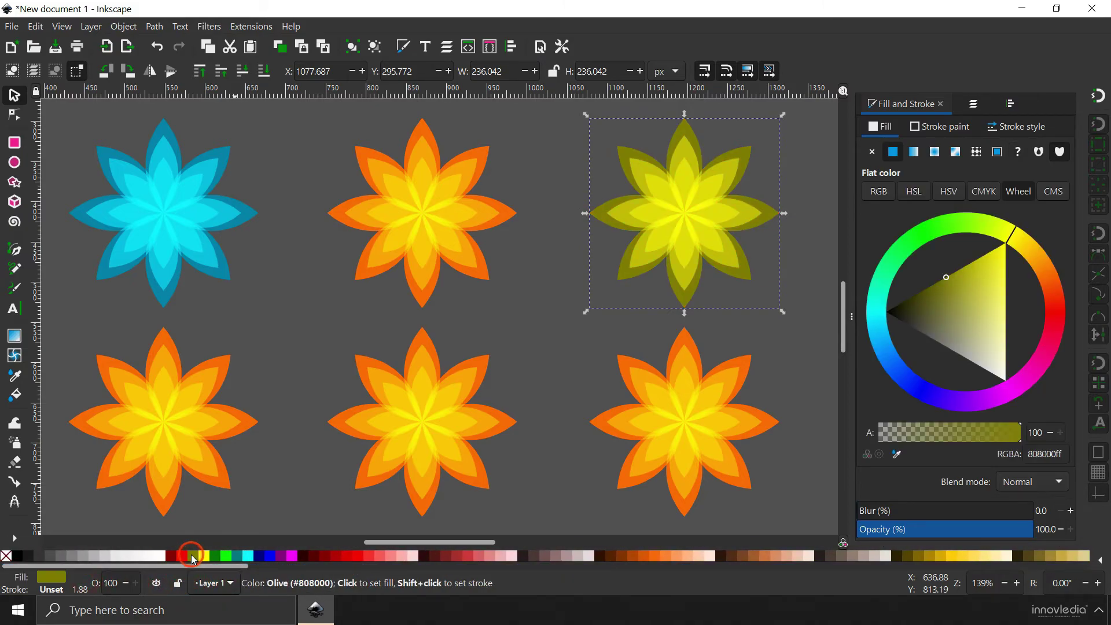
pyautogui.click(530, 285)
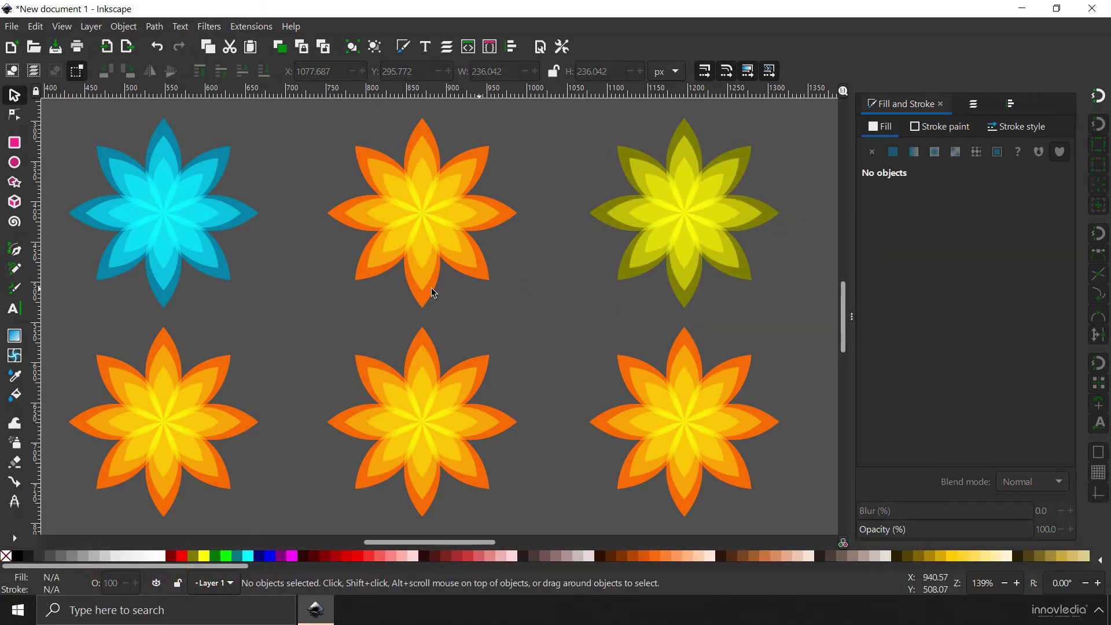
pyautogui.moveTo(213, 116); pyautogui.dragTo(796, 303)
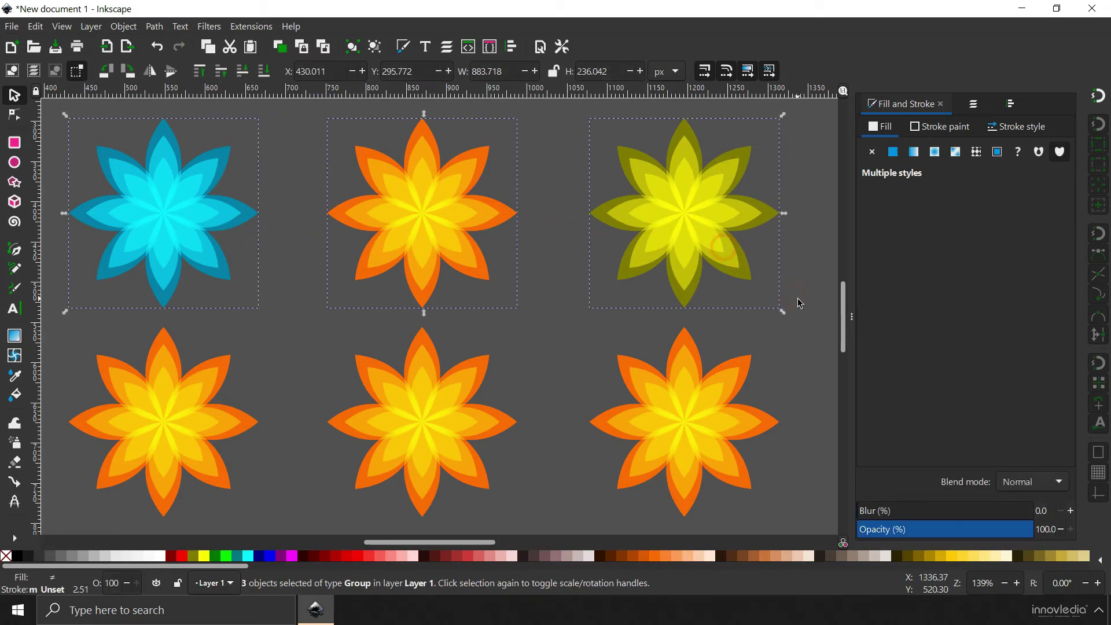
pyautogui.click(800, 302)
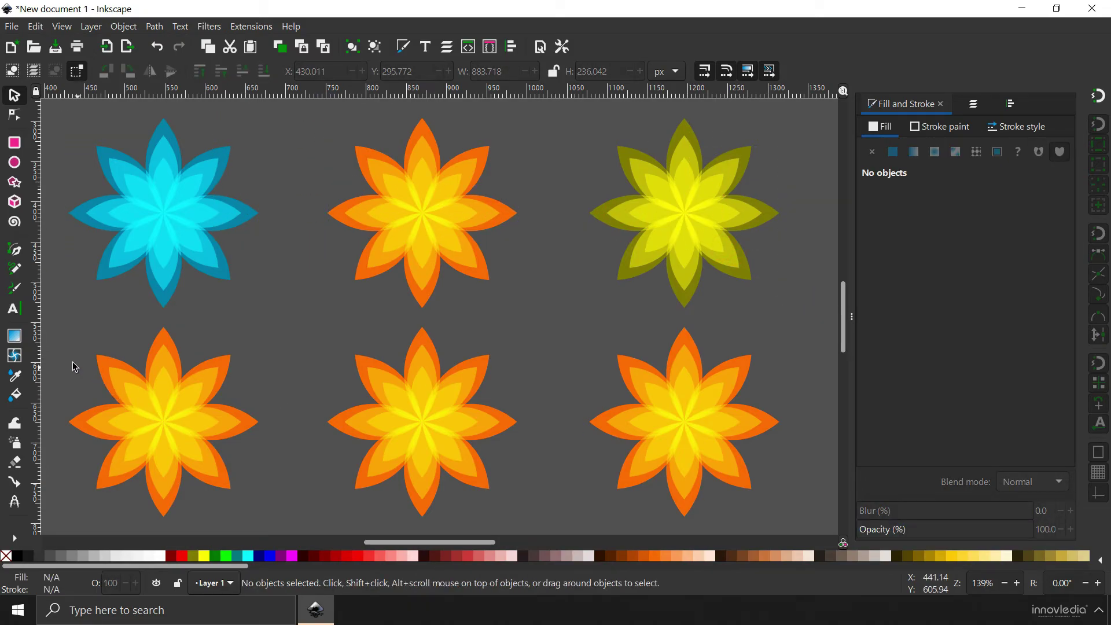
# Step: Ungroup each of the three flowers in the lower row into separate petals
pyautogui.moveTo(74, 363)
pyautogui.mouseDown()
pyautogui.moveTo(137, 427)
pyautogui.moveTo(250, 504)
pyautogui.mouseUp()
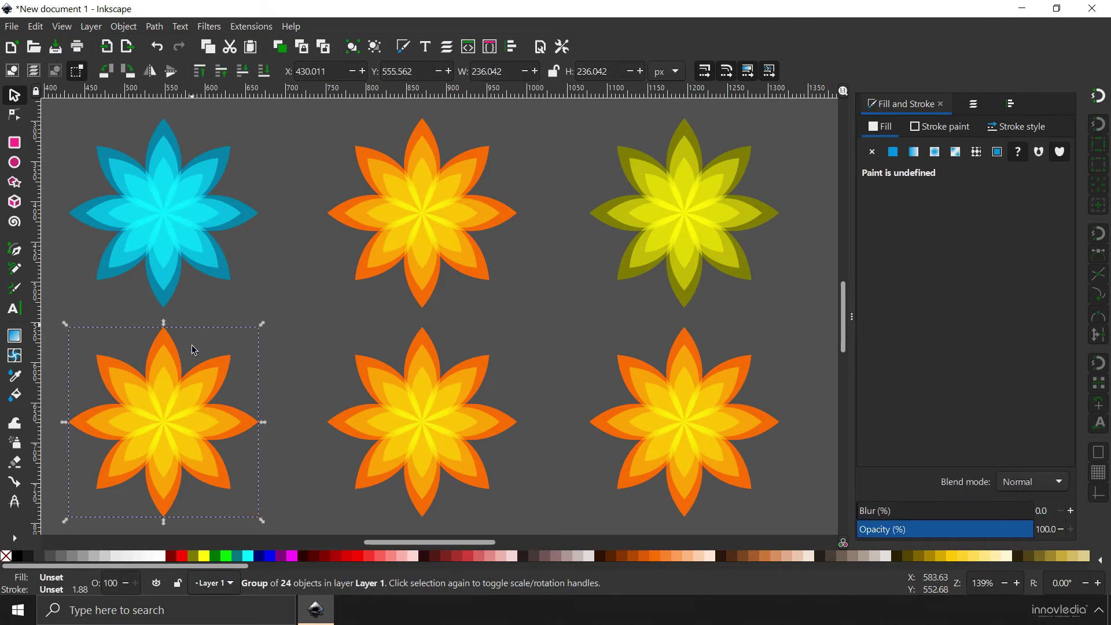
pyautogui.rightClick(199, 399)
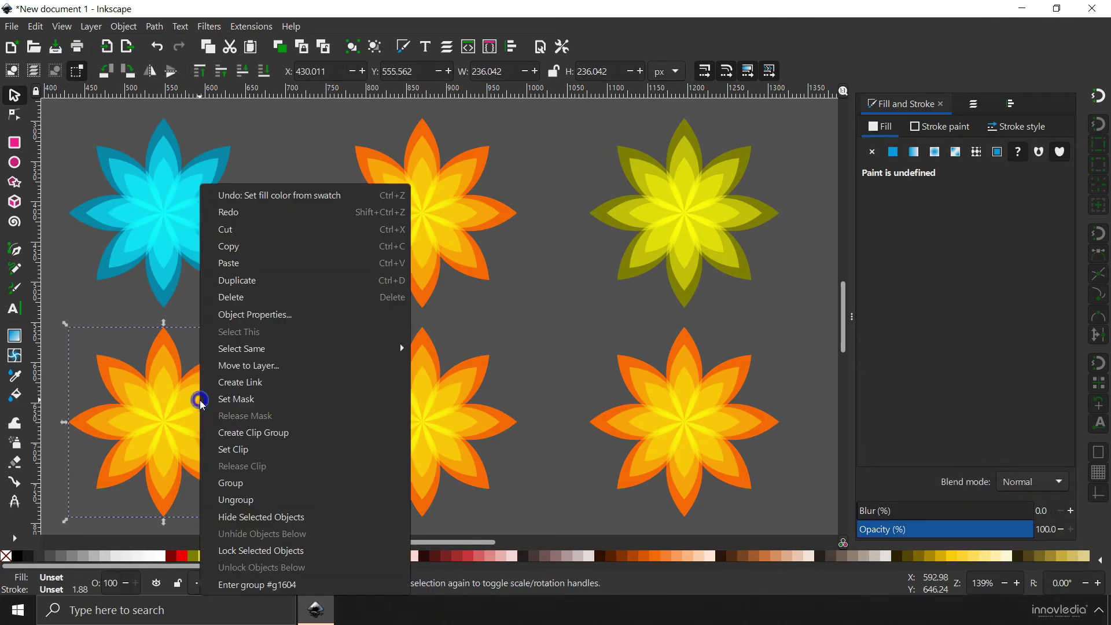
pyautogui.click(256, 501)
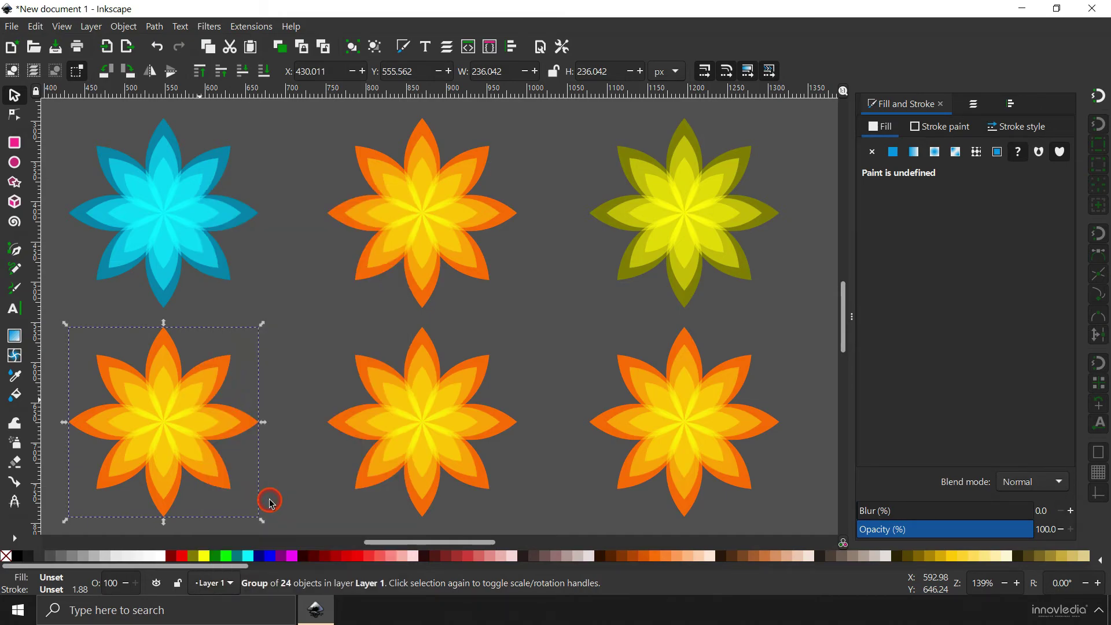
pyautogui.click(288, 347)
pyautogui.moveTo(317, 312); pyautogui.dragTo(518, 515)
pyautogui.rightClick(426, 427)
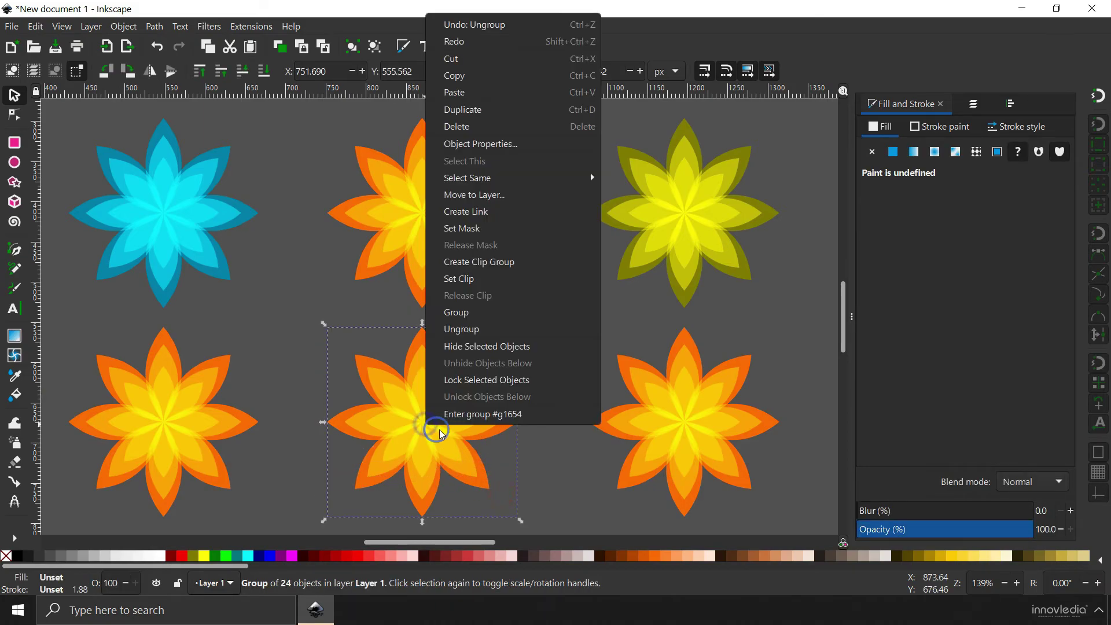
pyautogui.click(481, 329)
pyautogui.moveTo(585, 343); pyautogui.dragTo(788, 524)
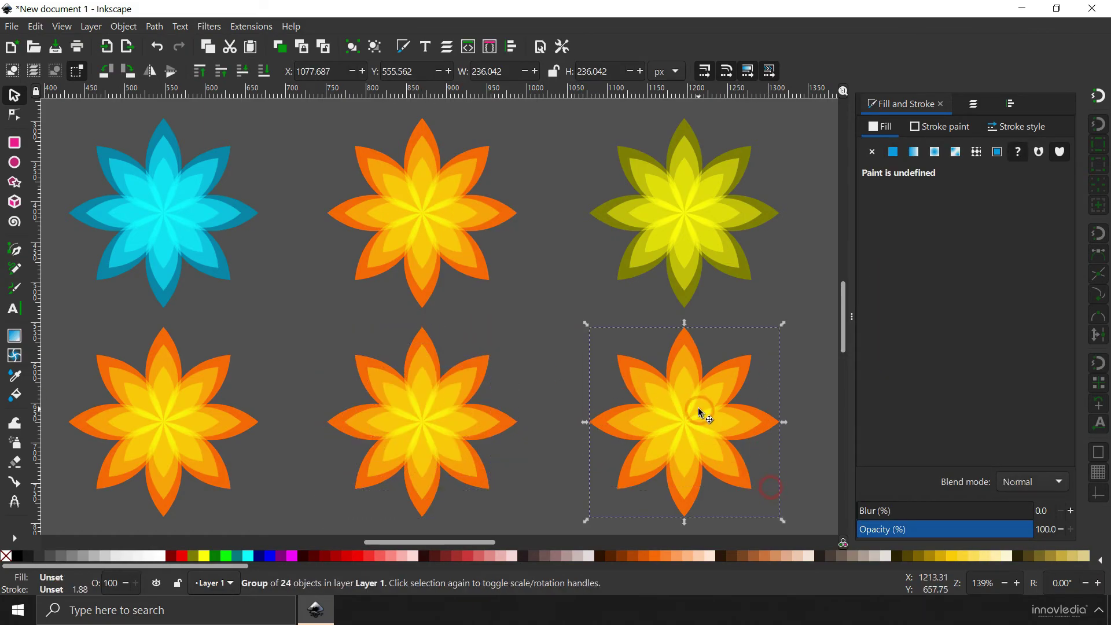
pyautogui.rightClick(698, 409)
pyautogui.click(747, 483)
pyautogui.click(798, 332)
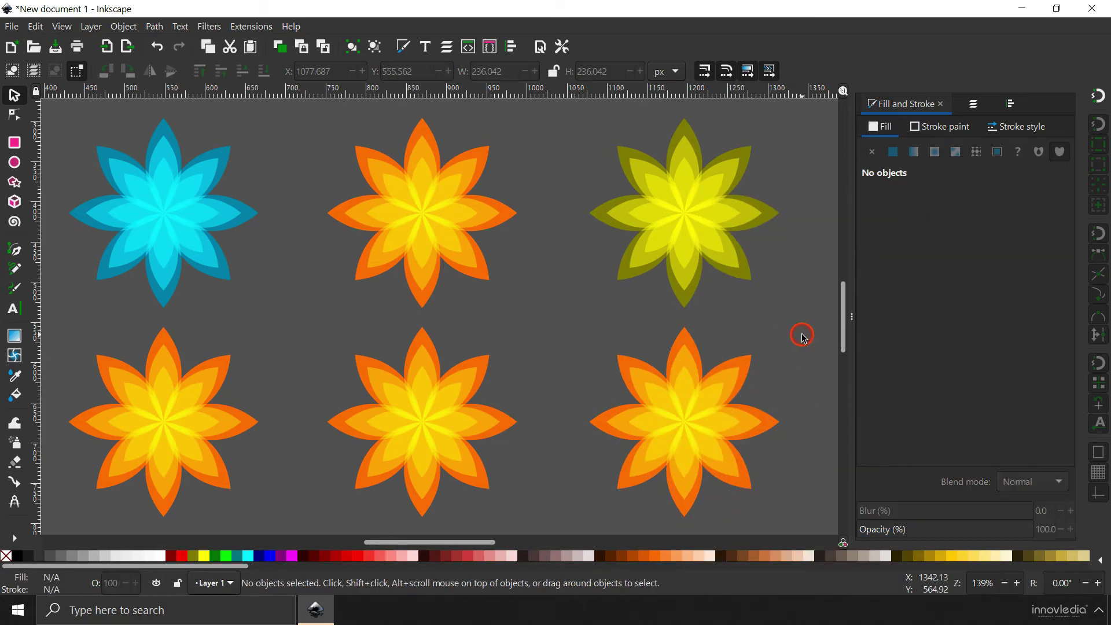
# Step: Select all petals of the three lower flowers and set their blend mode to Multiply
pyautogui.moveTo(70, 343); pyautogui.dragTo(268, 495)
pyautogui.moveTo(58, 343); pyautogui.dragTo(802, 529)
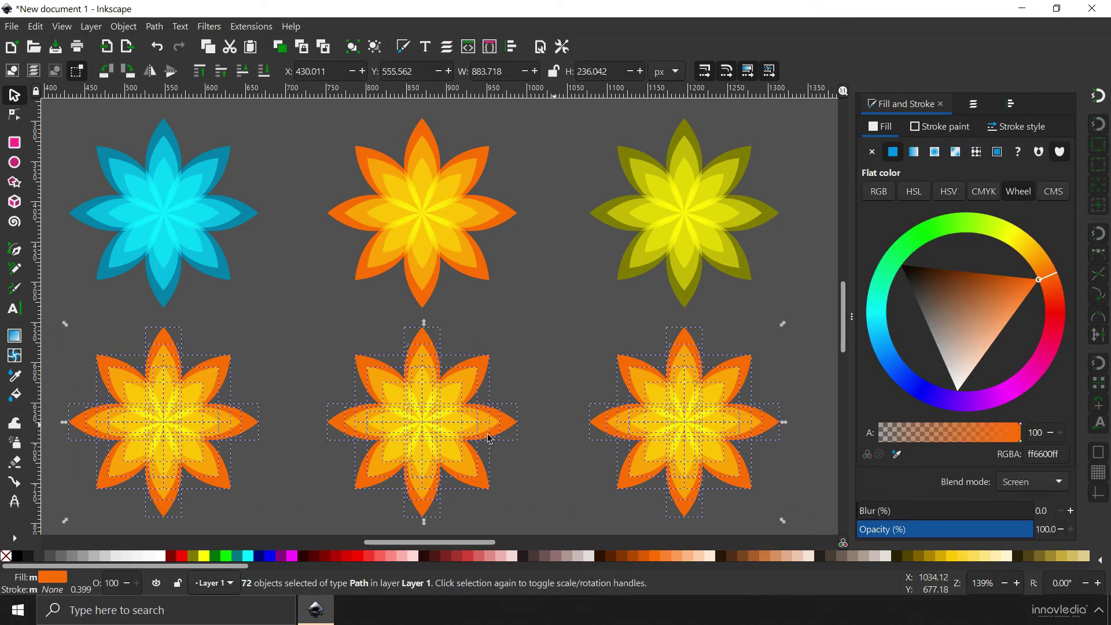
pyautogui.click(1034, 486)
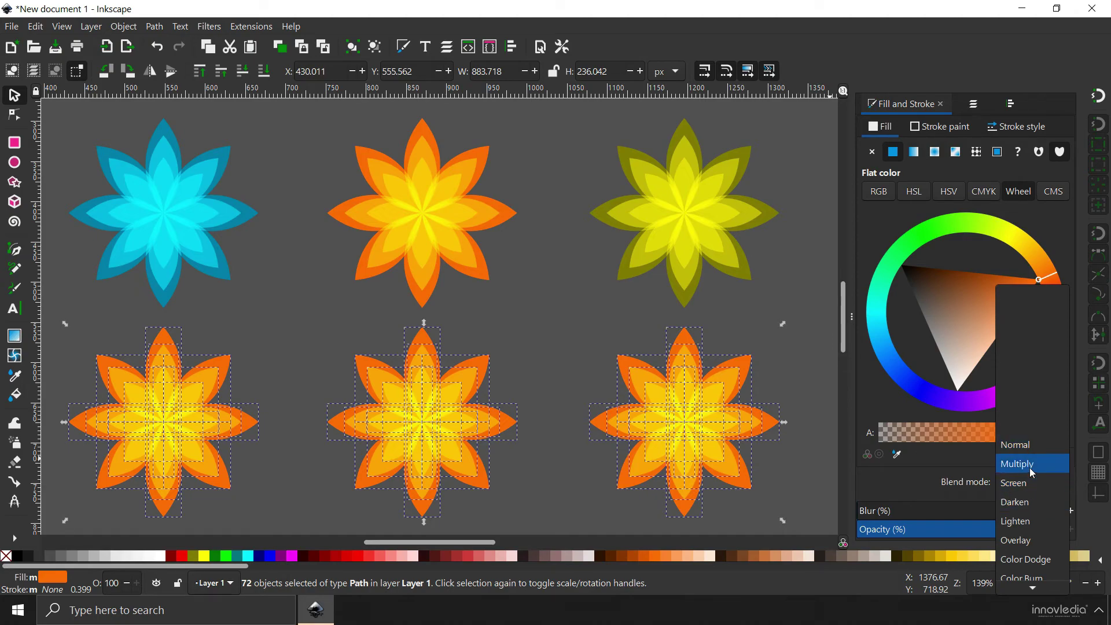
pyautogui.click(1036, 465)
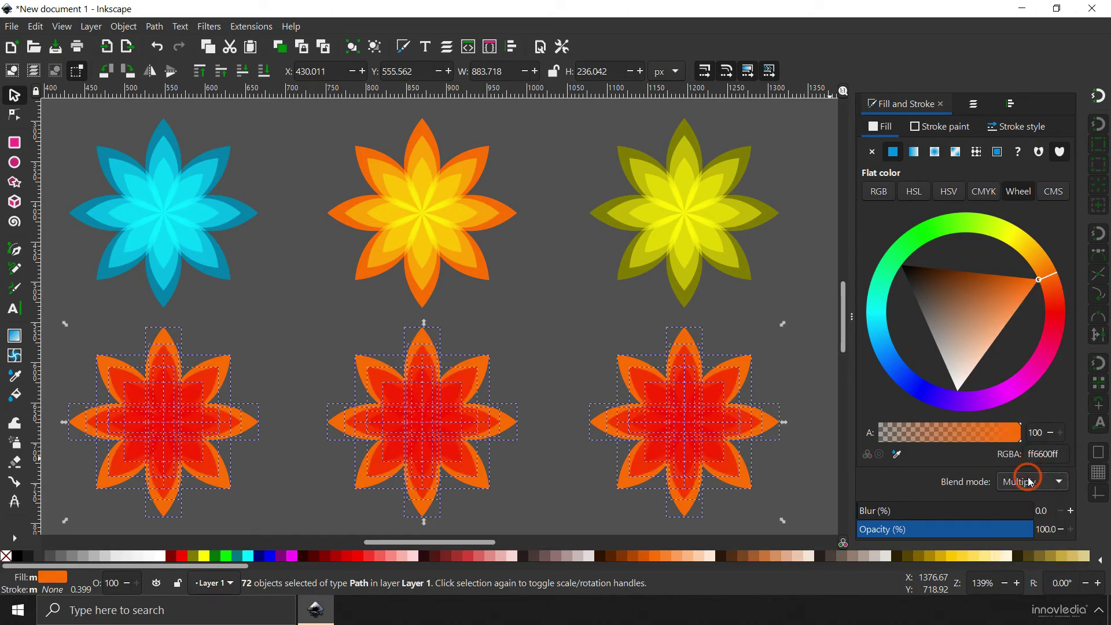
pyautogui.click(554, 342)
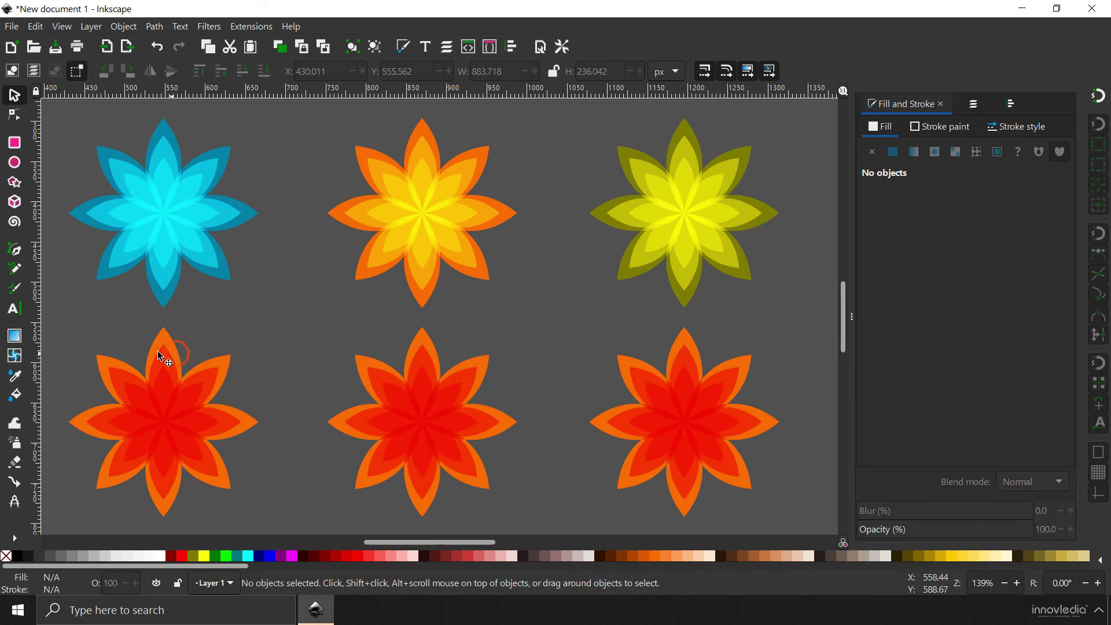
# Step: Group the petals of each lower-row flower again, one flower at a time
pyautogui.moveTo(68, 339); pyautogui.dragTo(306, 519)
pyautogui.rightClick(189, 413)
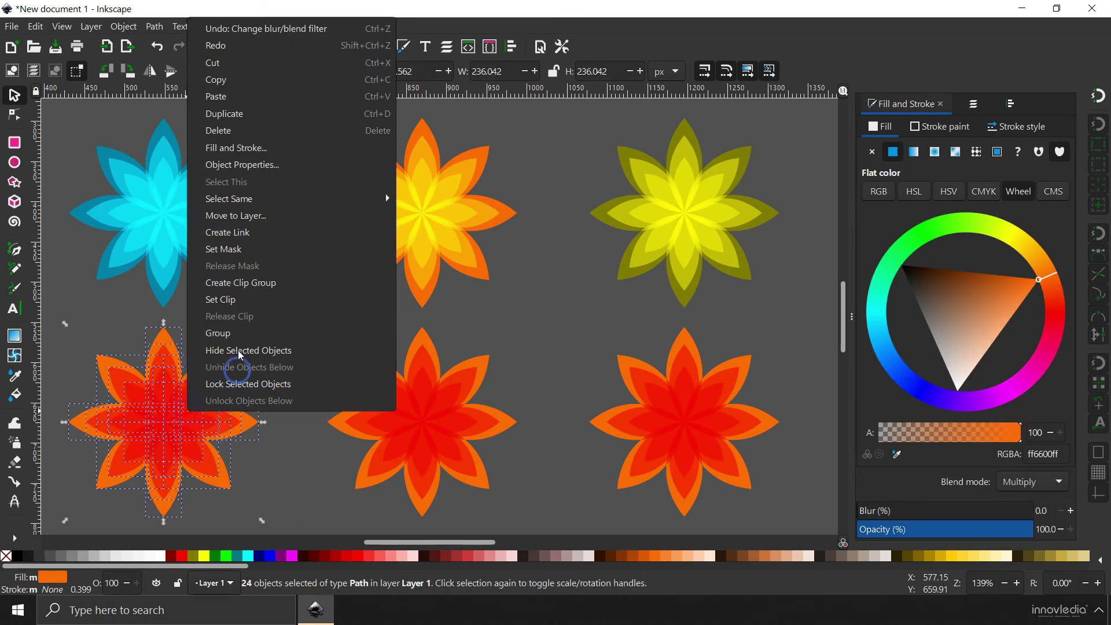
pyautogui.click(248, 330)
pyautogui.moveTo(346, 360); pyautogui.dragTo(492, 451)
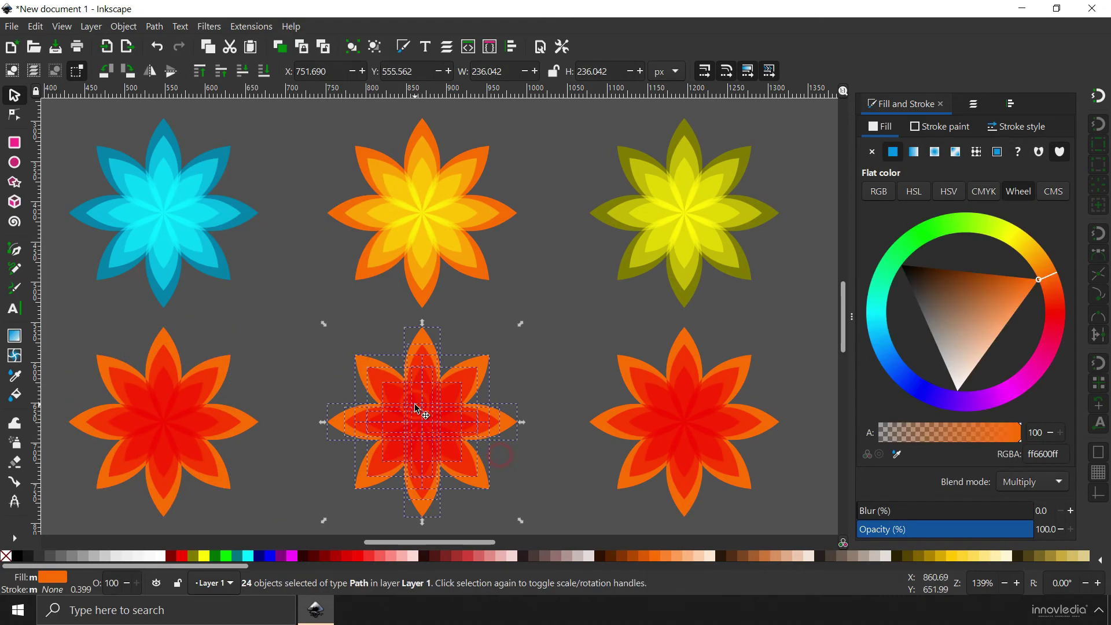
pyautogui.rightClick(412, 405)
pyautogui.click(464, 321)
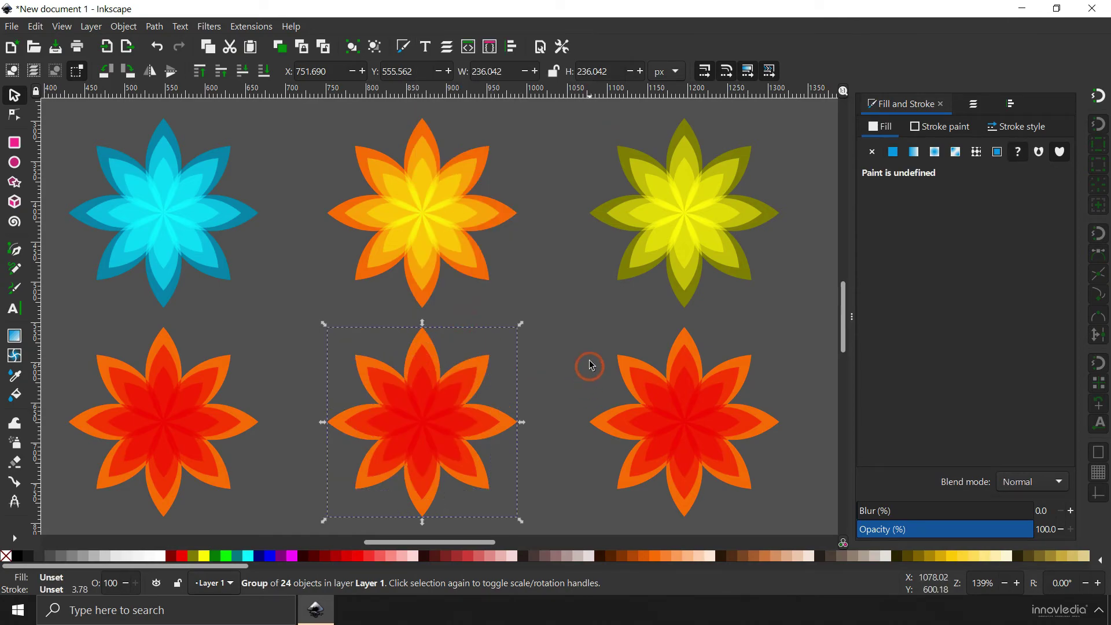
pyautogui.moveTo(588, 359); pyautogui.dragTo(777, 486)
pyautogui.rightClick(676, 412)
pyautogui.click(715, 335)
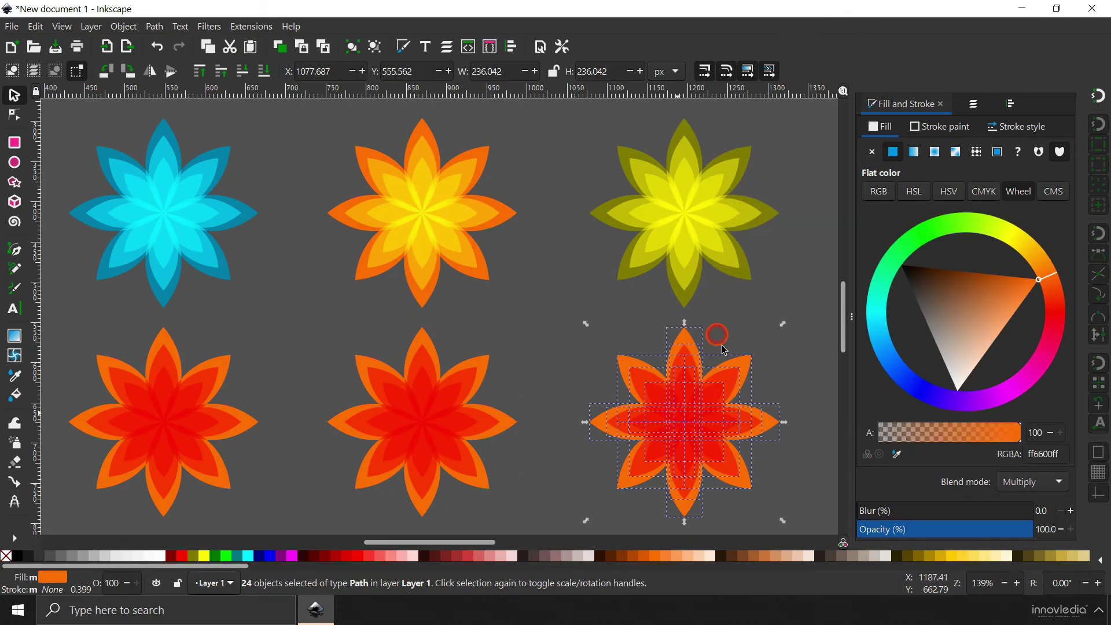
pyautogui.click(789, 355)
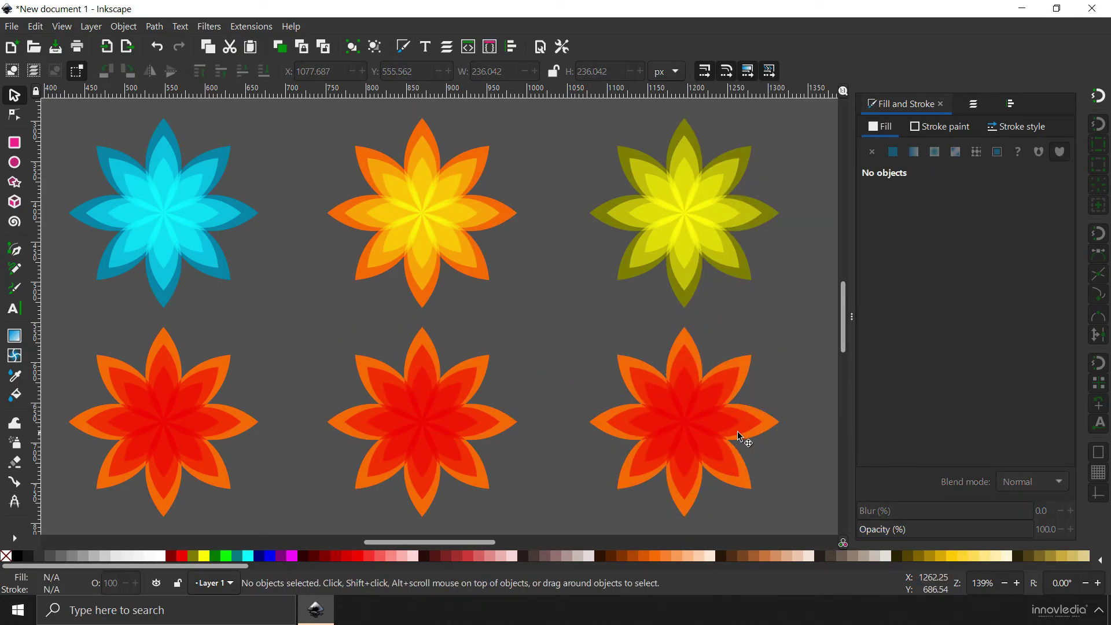
# Step: Compare the Screen-blended flowers of the upper row with the Multiply-blended flowers of the lower row
pyautogui.moveTo(266, 335); pyautogui.dragTo(242, 483)
pyautogui.click(285, 399)
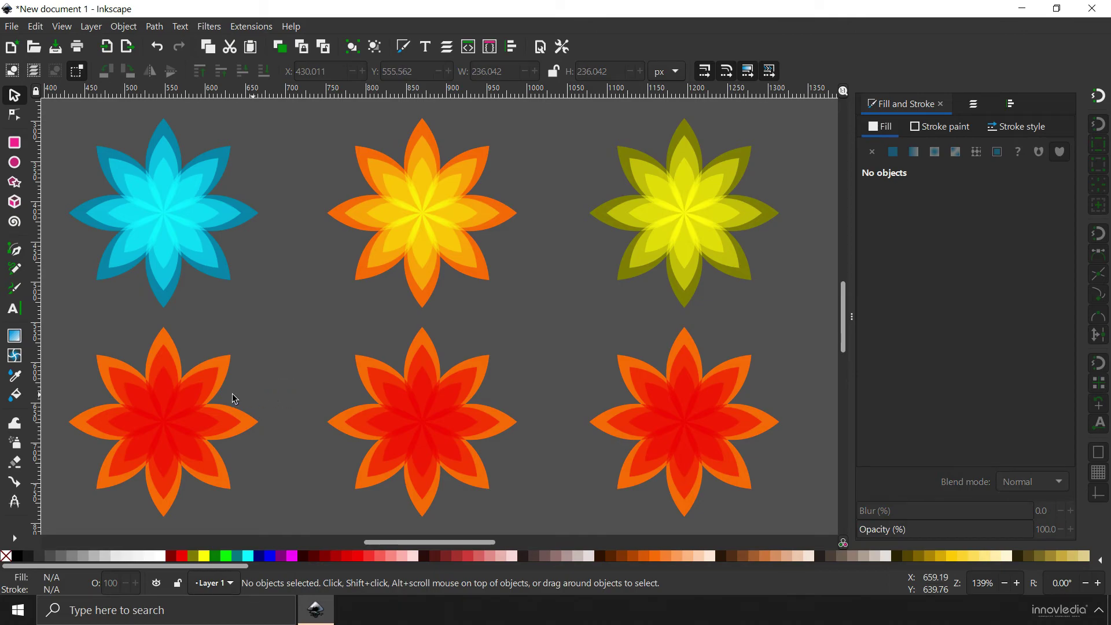
pyautogui.click(197, 399)
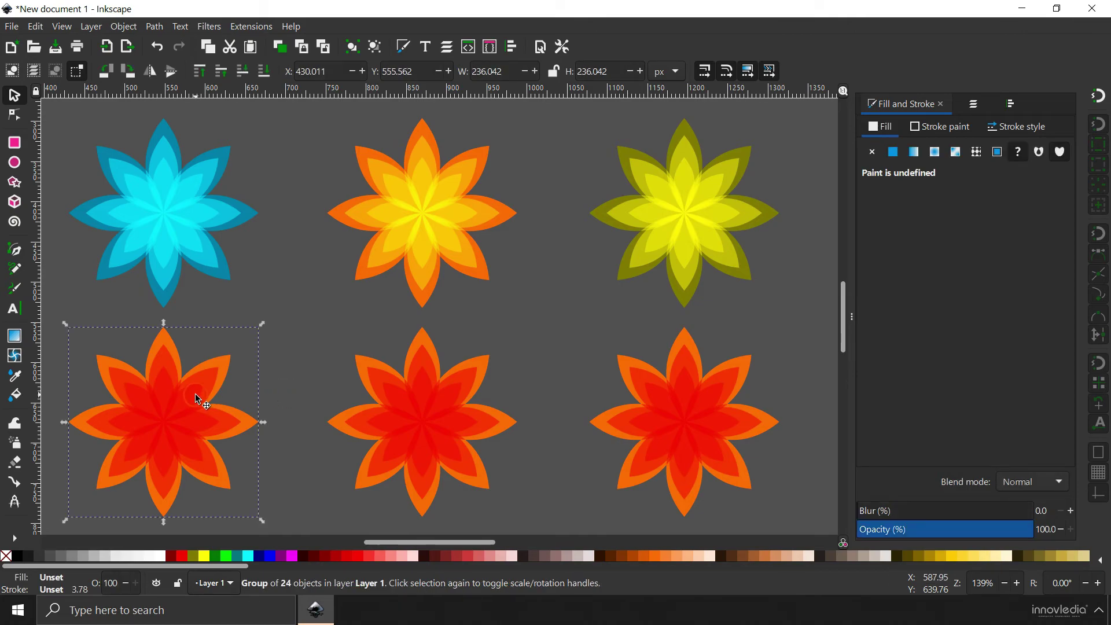
pyautogui.click(200, 208)
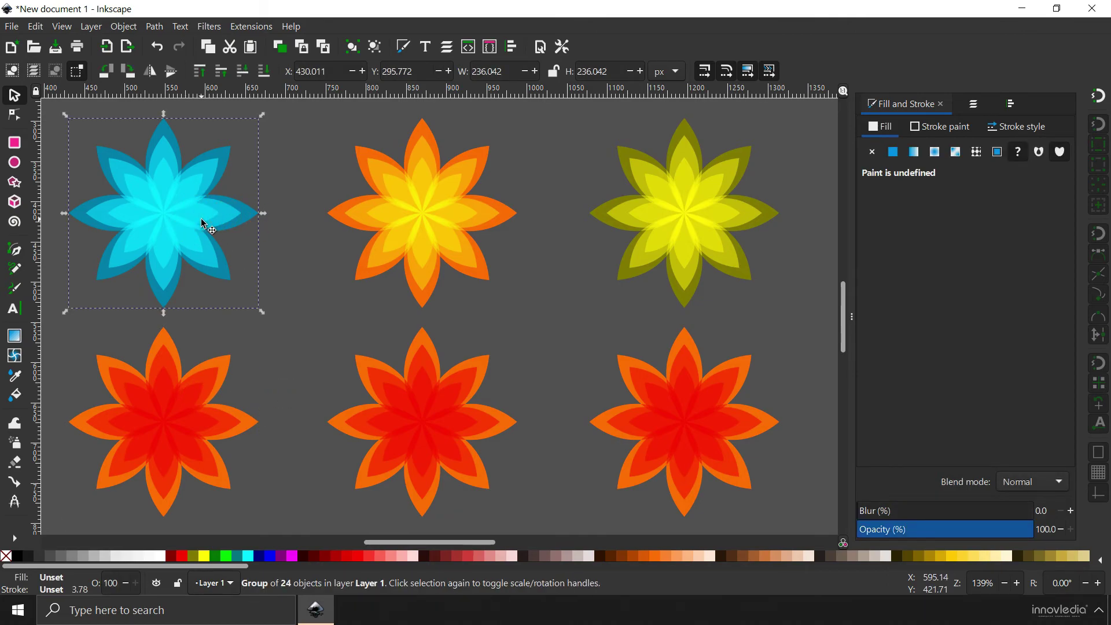
pyautogui.click(208, 403)
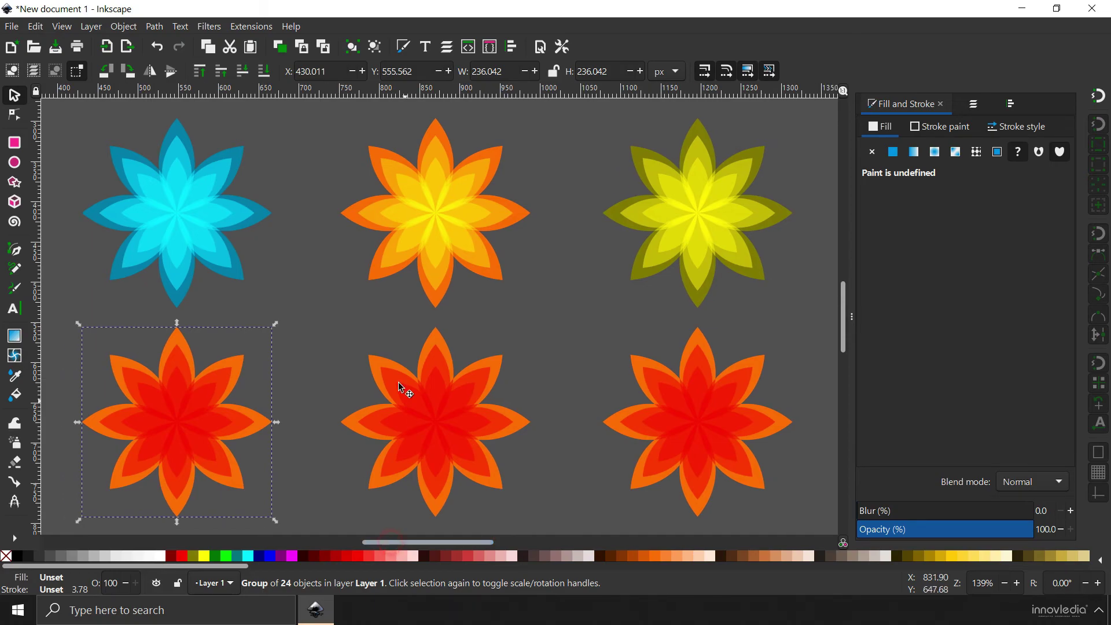
pyautogui.click(312, 307)
pyautogui.press('5')
pyautogui.moveTo(212, 201); pyautogui.dragTo(623, 444)
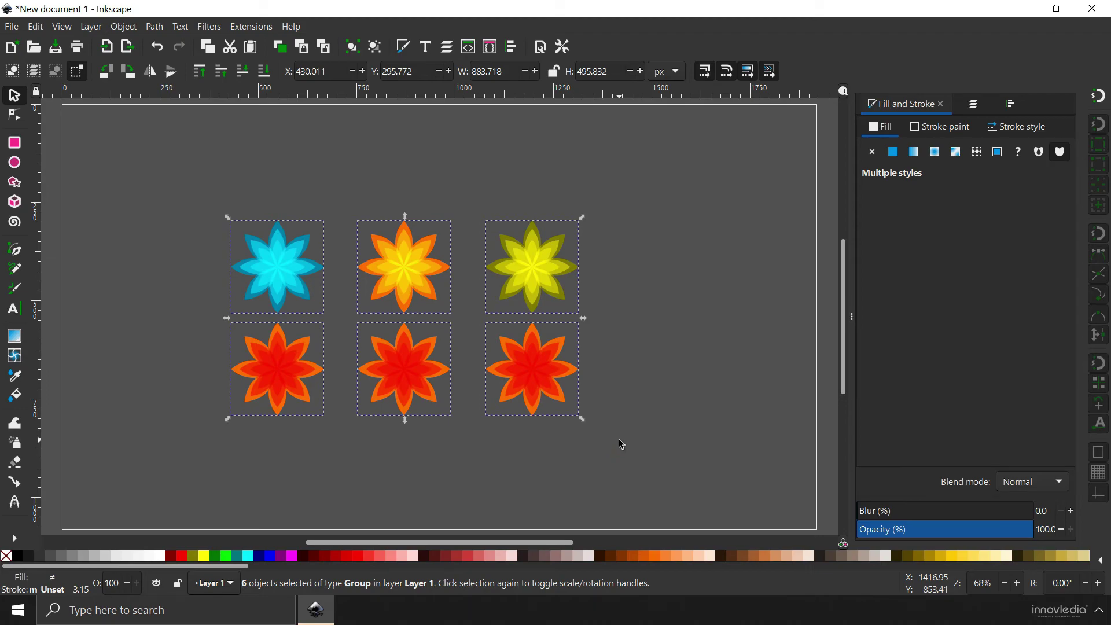
pyautogui.press('3')
pyautogui.click(585, 268)
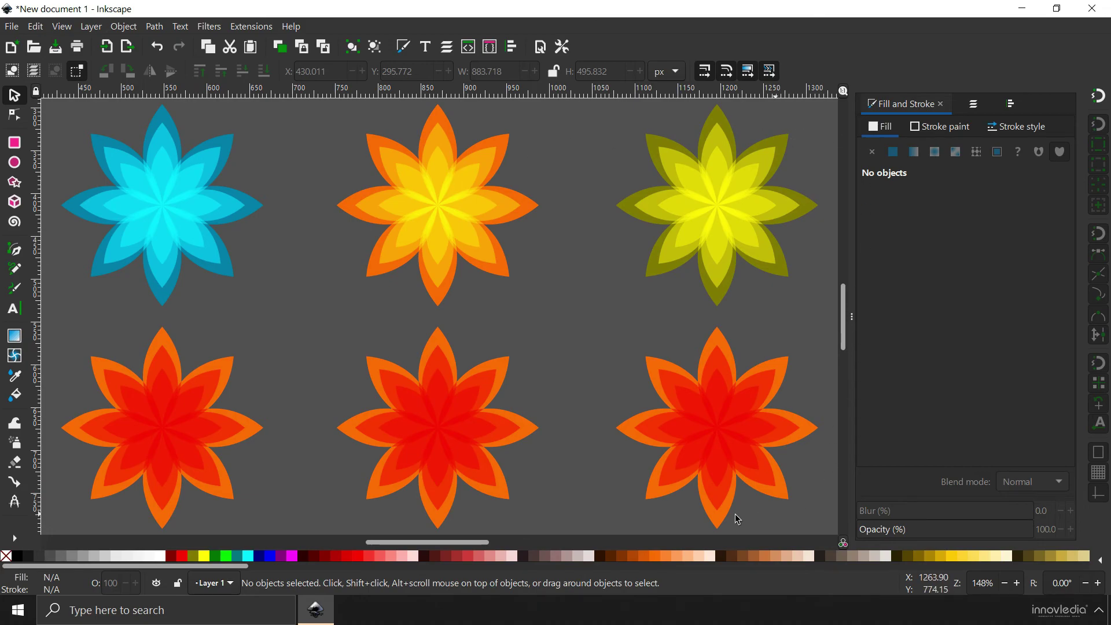
# Step: Fill the first flower of the lower row with brown #C87137
pyautogui.click(174, 424)
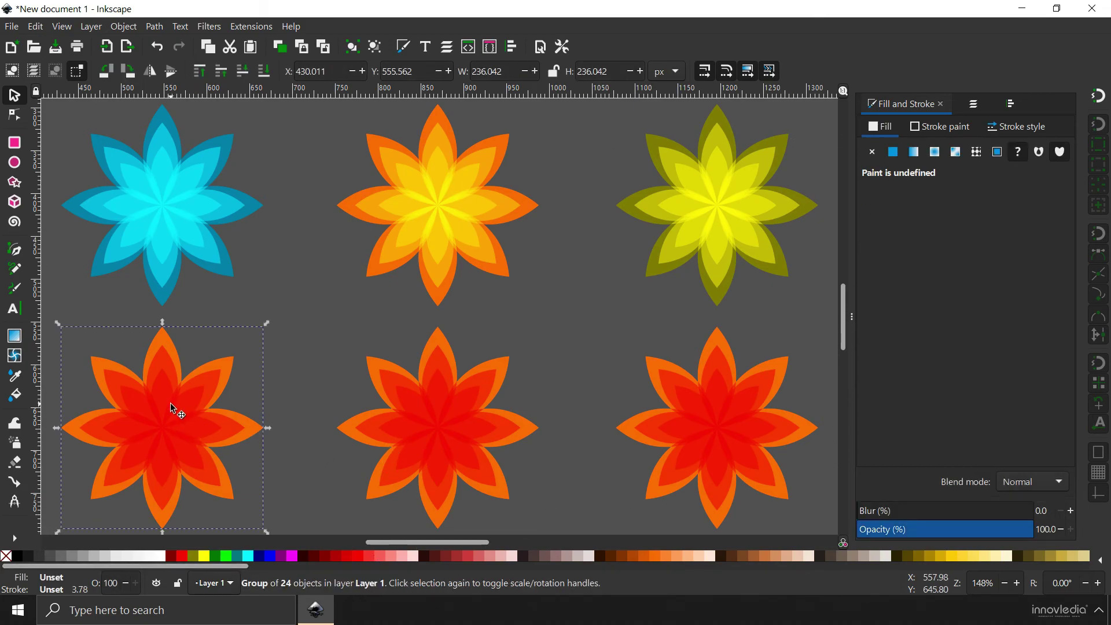
pyautogui.moveTo(238, 567); pyautogui.dragTo(212, 568)
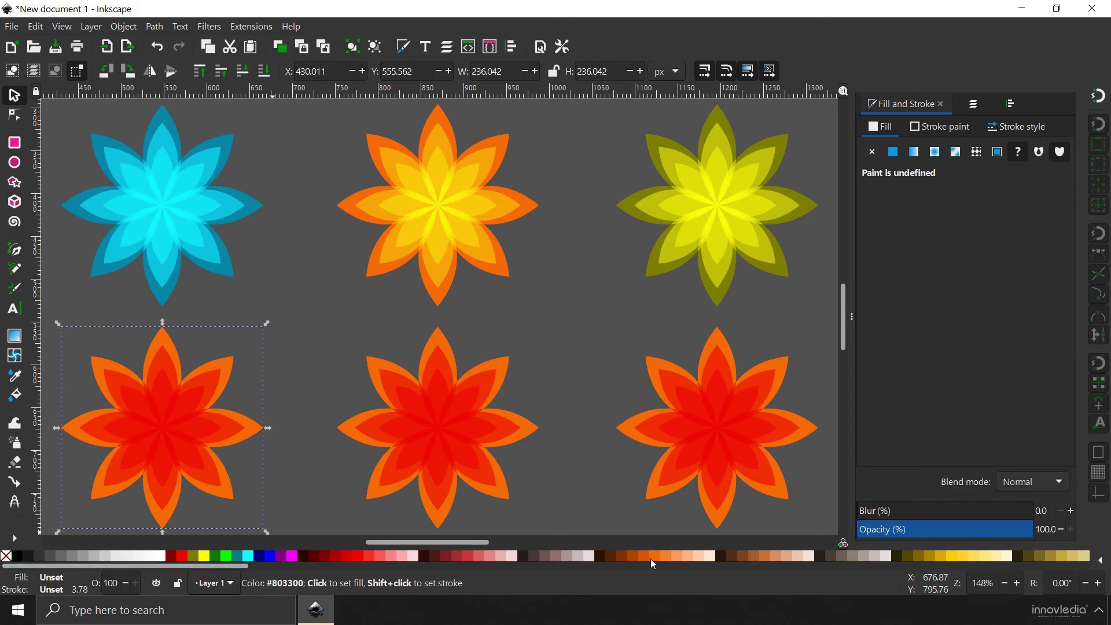
pyautogui.click(767, 557)
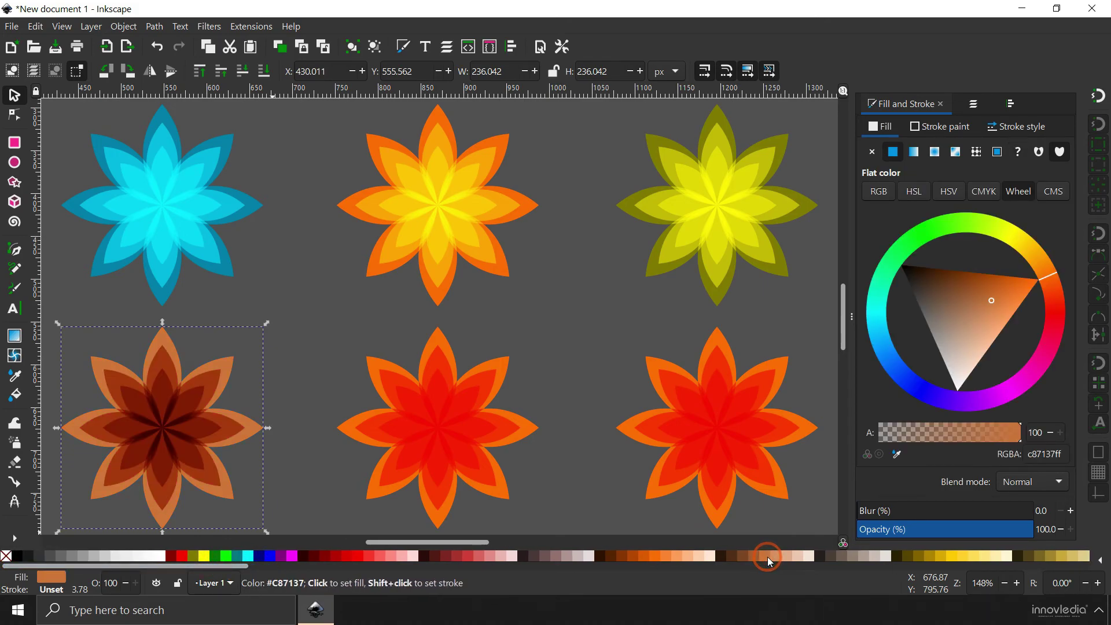
# Step: Fill the middle and last flowers of the lower row with #A0892C
pyautogui.click(411, 458)
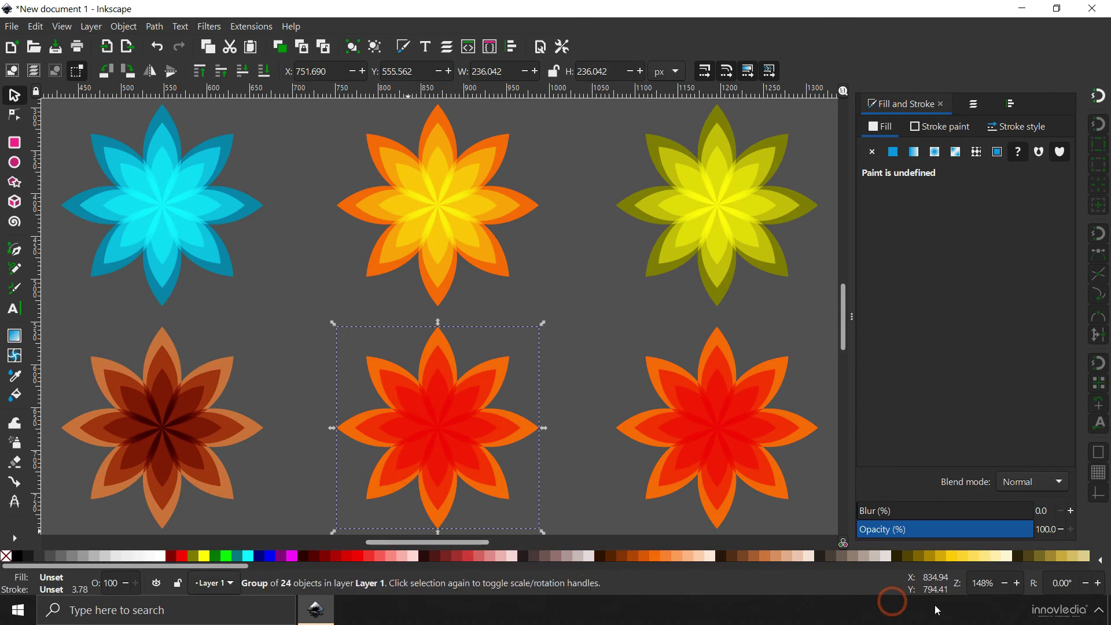
pyautogui.click(1052, 557)
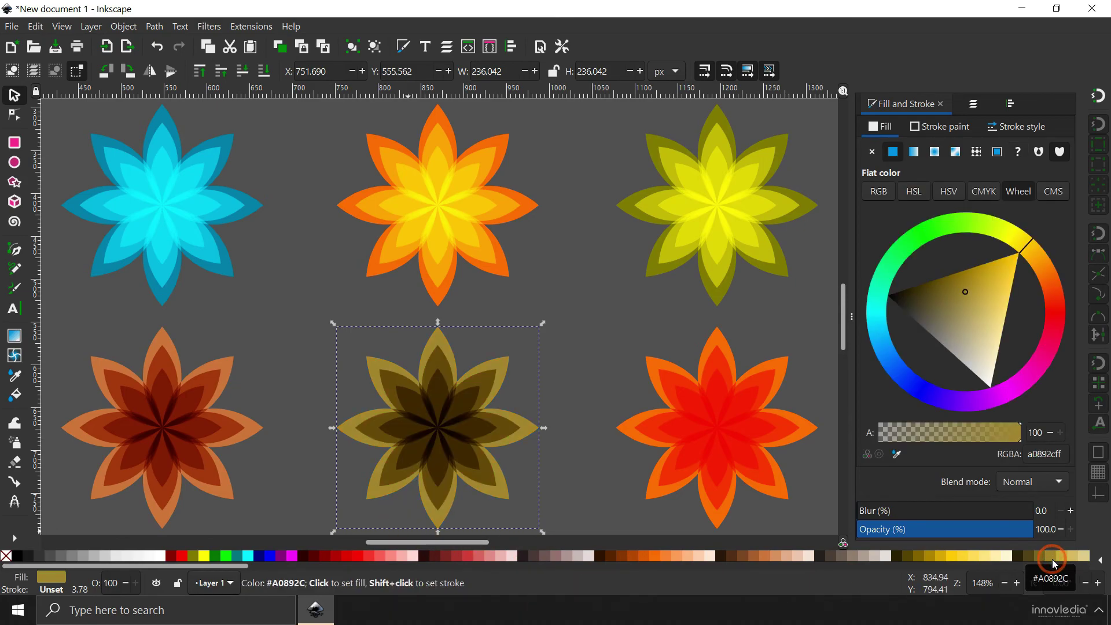
pyautogui.click(751, 415)
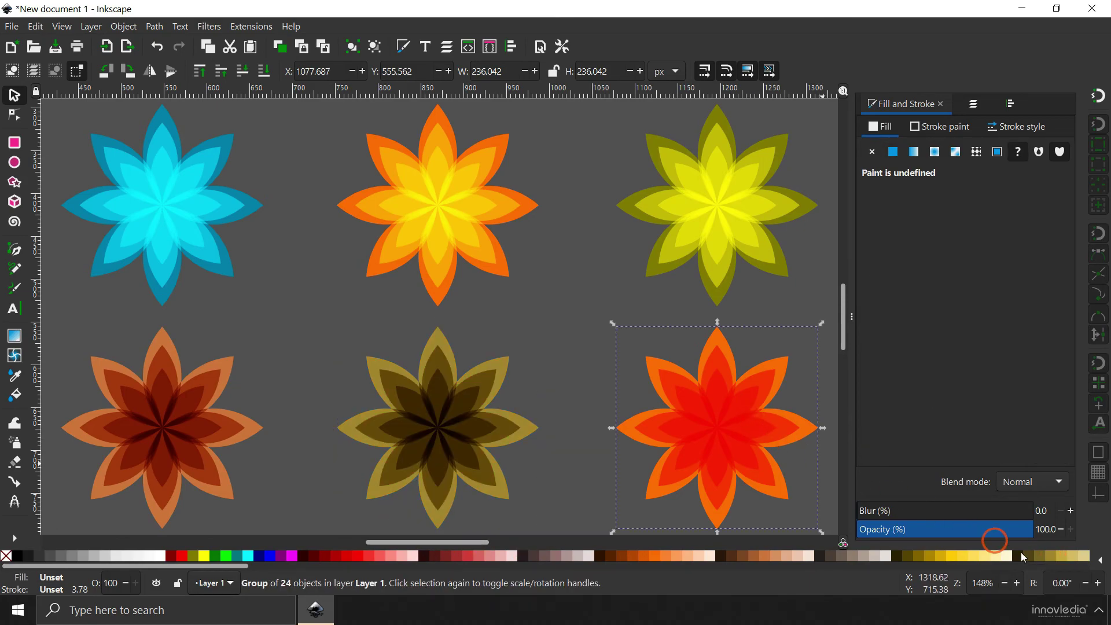
pyautogui.click(1054, 557)
# Step: Recolor the middle flower of the lower row with blue #5F8DD3 and deselect it
pyautogui.click(422, 409)
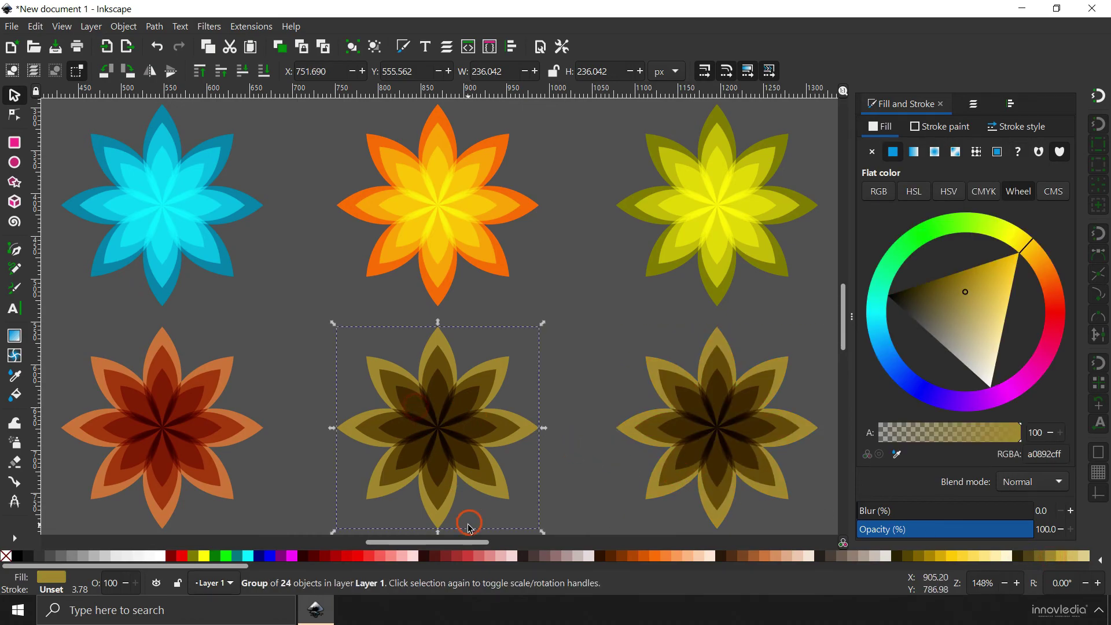
pyautogui.moveTo(234, 566); pyautogui.dragTo(729, 560)
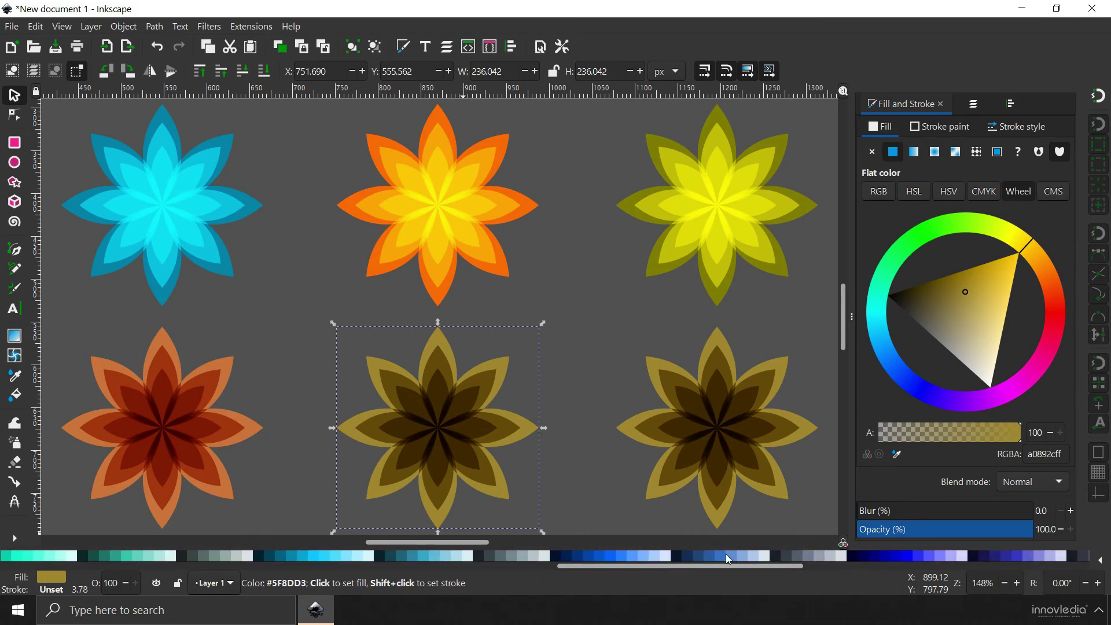
pyautogui.click(727, 555)
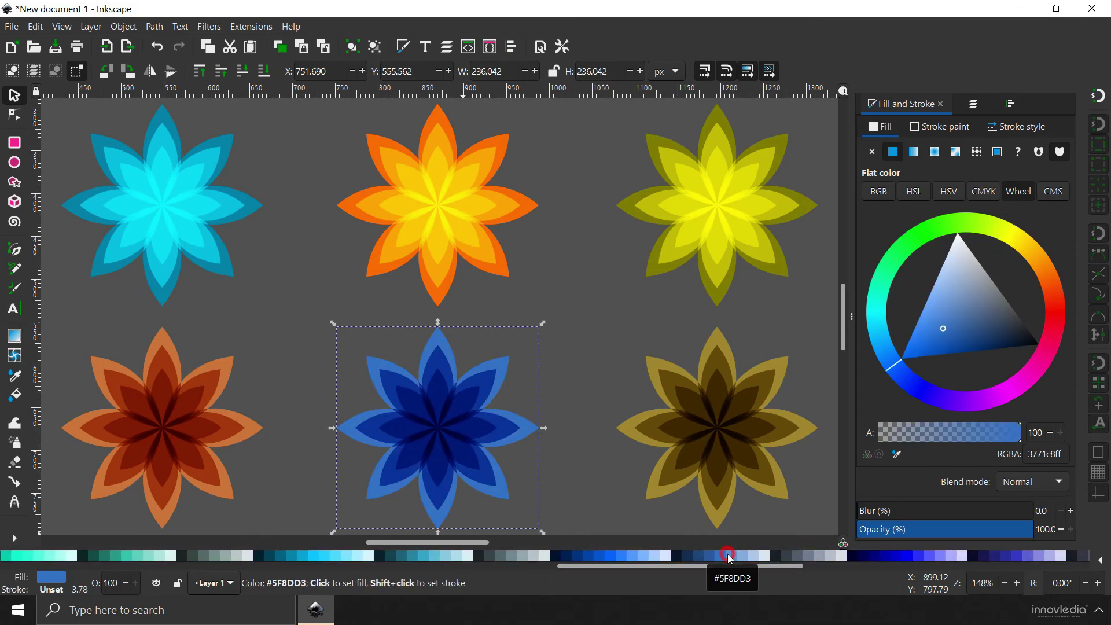
pyautogui.click(584, 355)
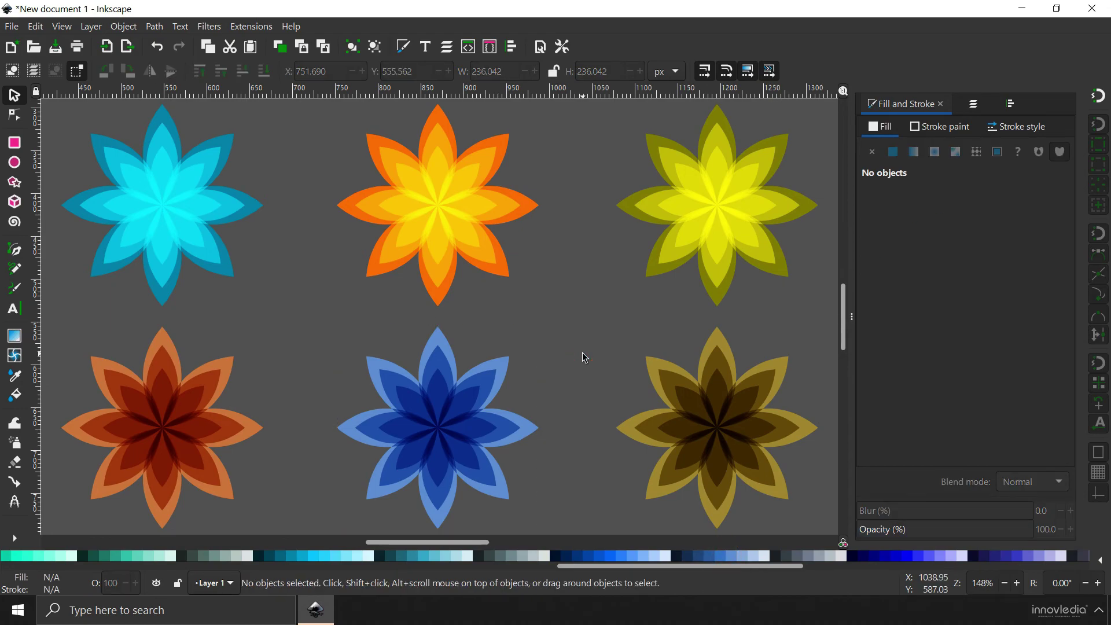
# Step: Recolor the first flower of the lower row with blue #5F8DD3
pyautogui.click(457, 395)
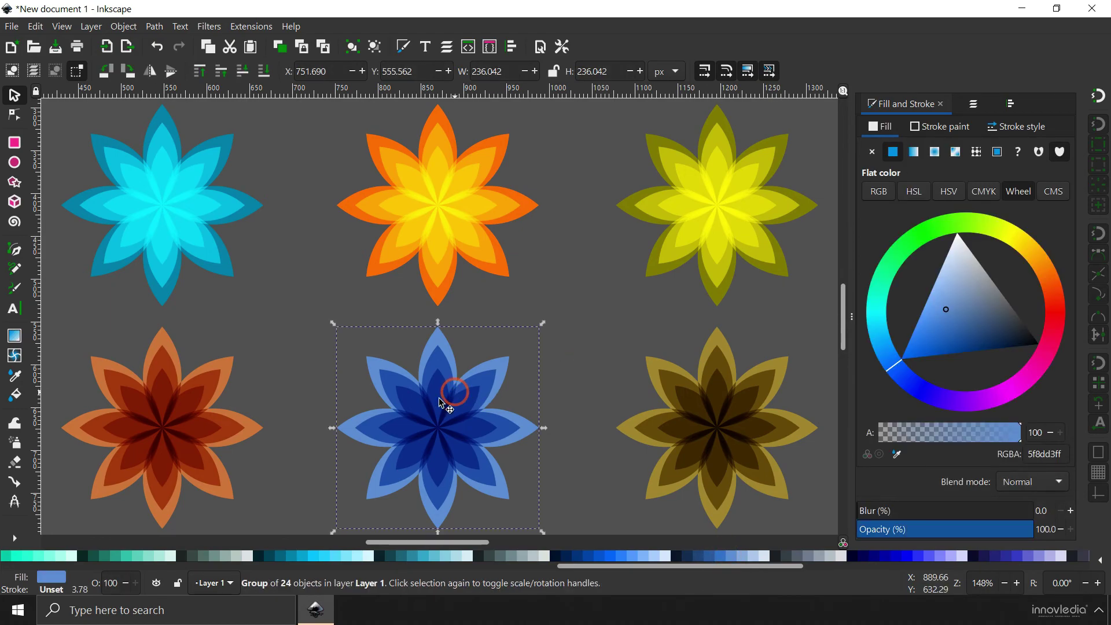
pyautogui.click(204, 409)
pyautogui.click(732, 557)
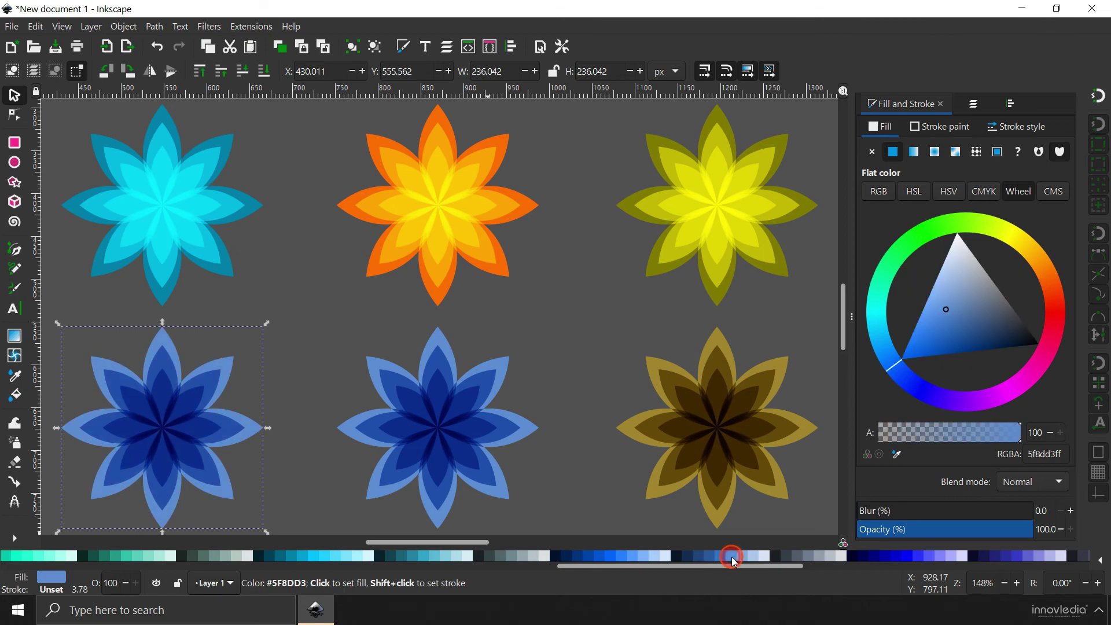
# Step: Recolor the middle flower of the lower row with brown #C87137 and deselect it
pyautogui.moveTo(725, 567); pyautogui.dragTo(167, 556)
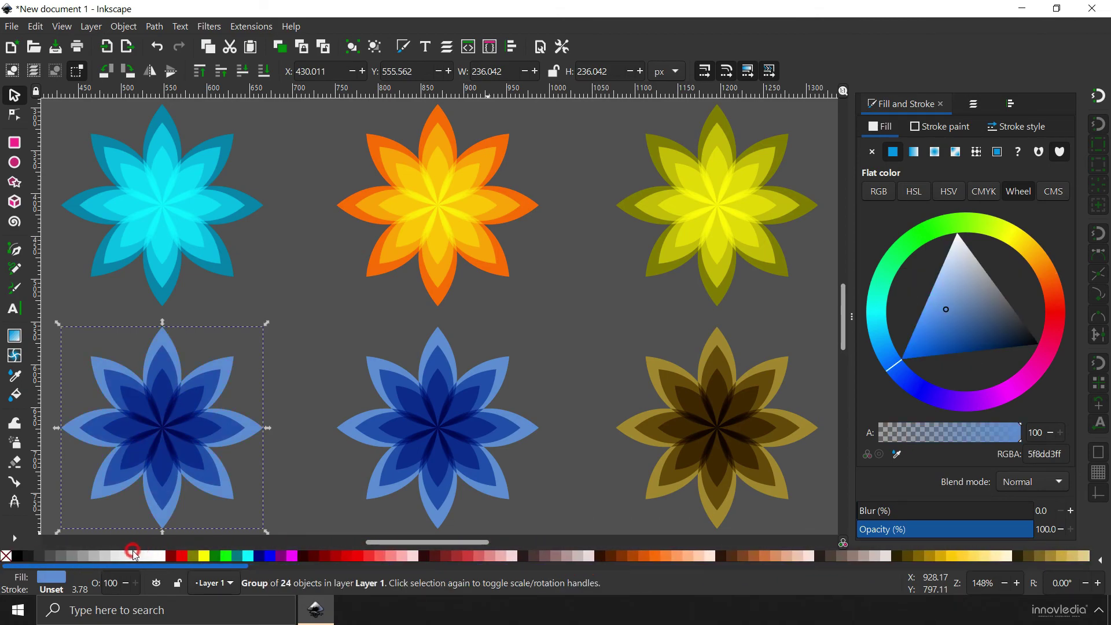
pyautogui.click(432, 396)
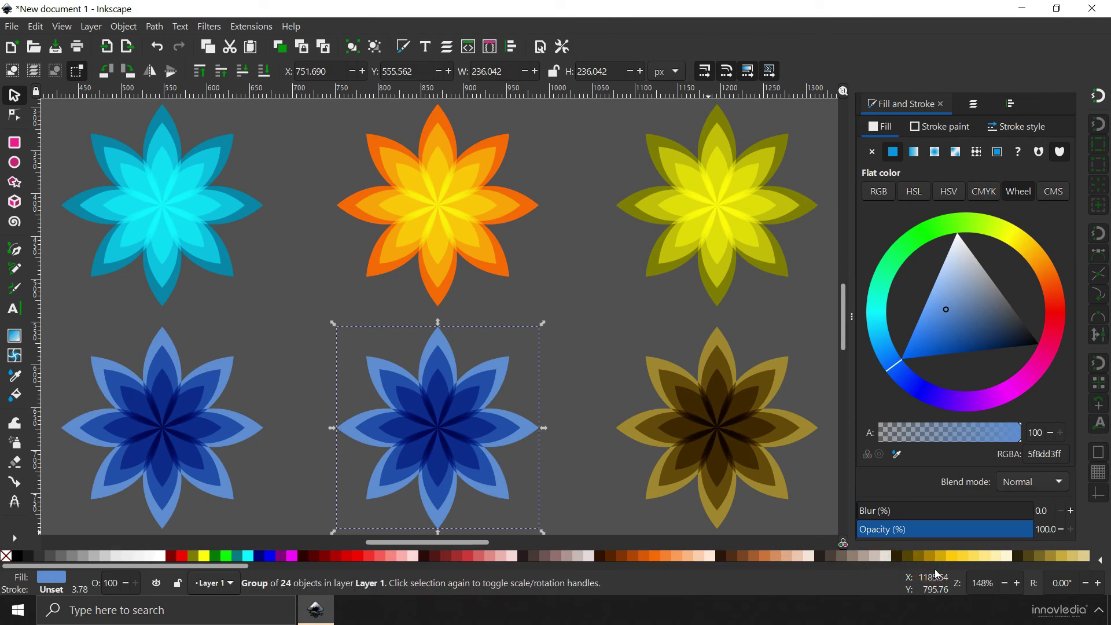
pyautogui.click(767, 556)
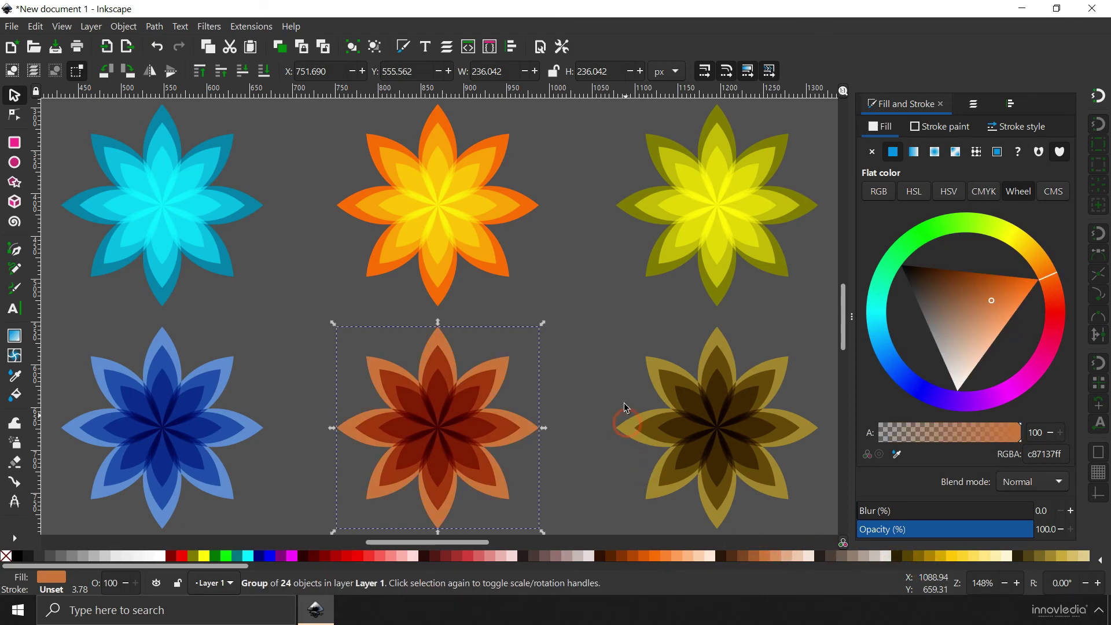
pyautogui.click(610, 361)
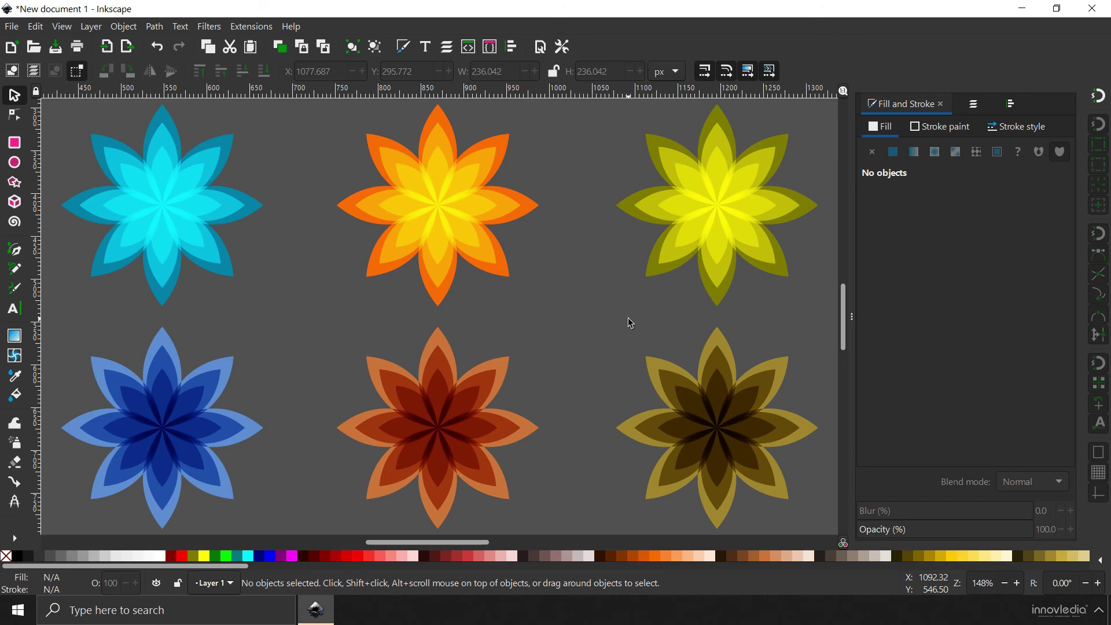
pyautogui.click(12, 27)
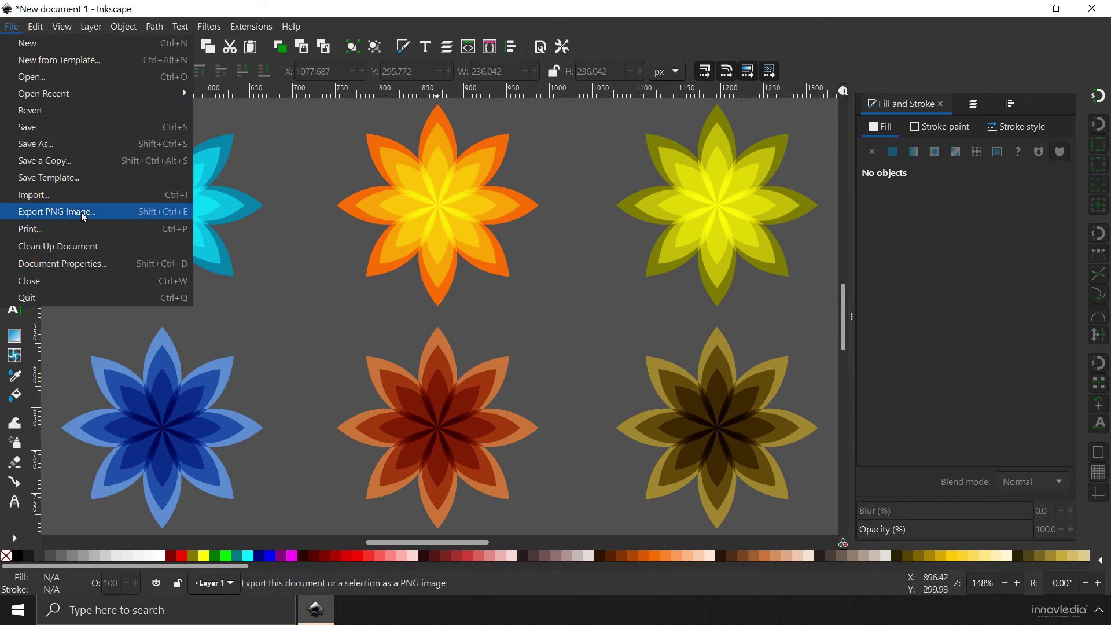
pyautogui.click(265, 260)
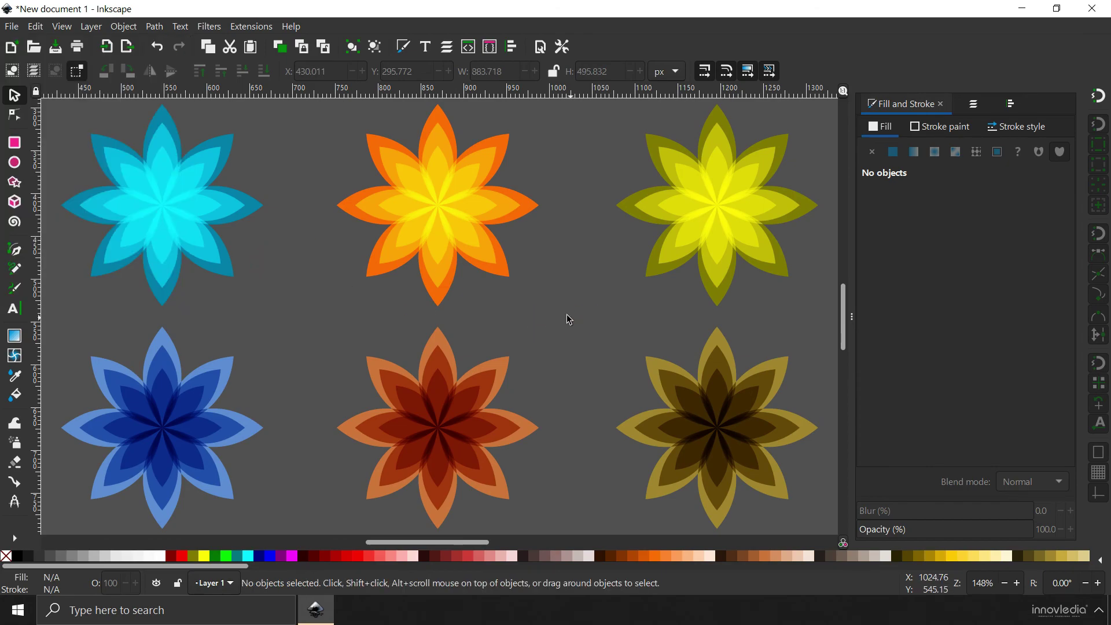
# Step: Save the document to the Desktop as an Inkscape SVG file named Flowers
pyautogui.click(12, 27)
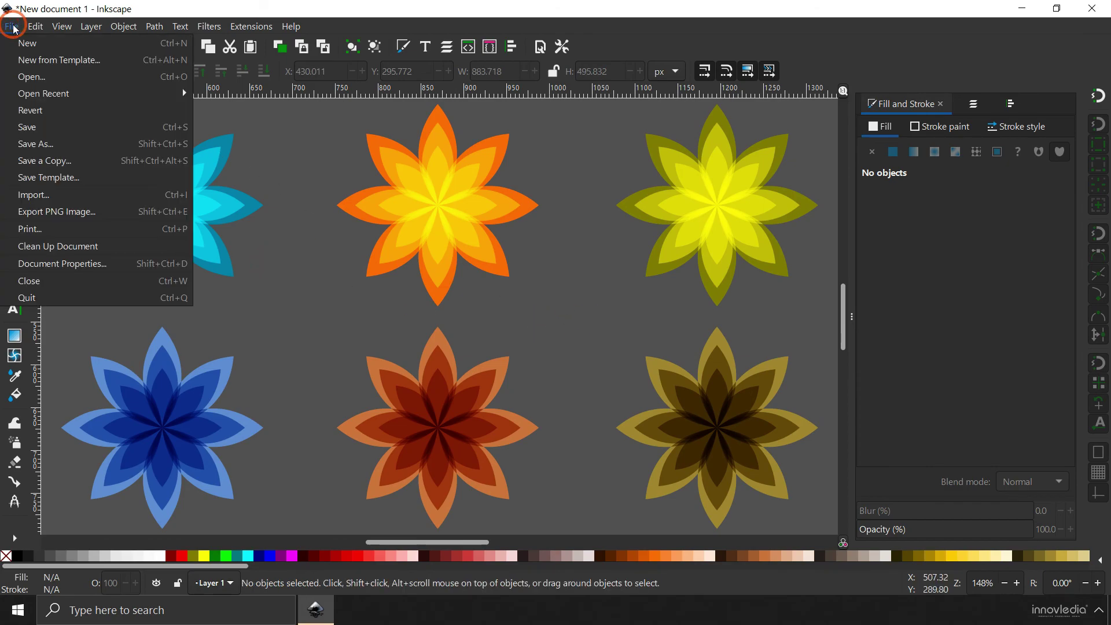
pyautogui.click(65, 145)
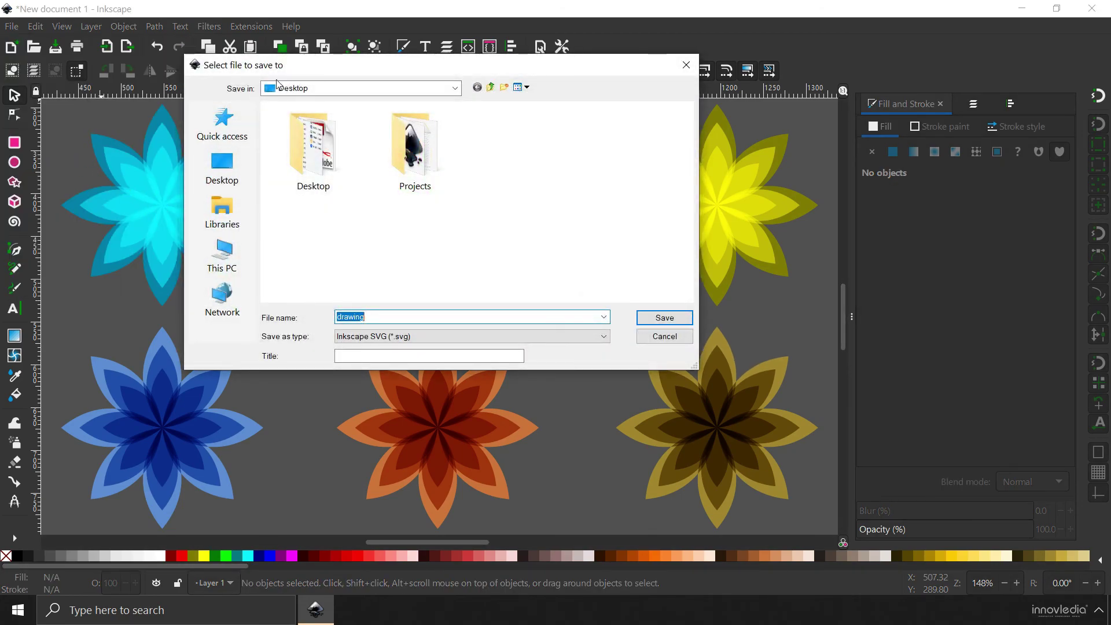
pyautogui.click(397, 315)
pyautogui.click(242, 313)
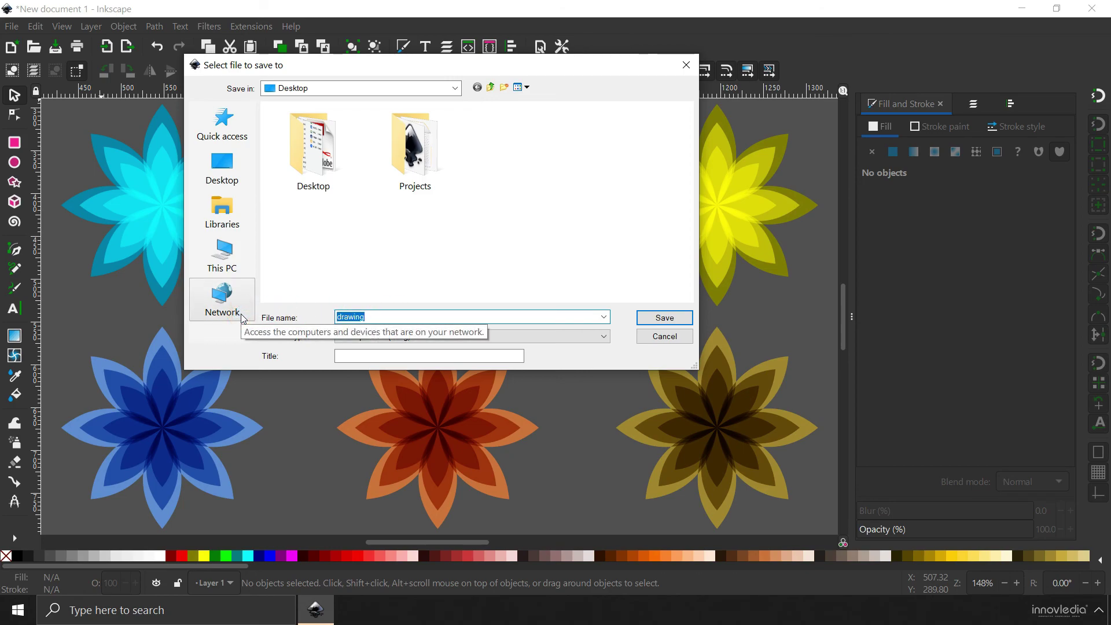
pyautogui.write('Flowersd')
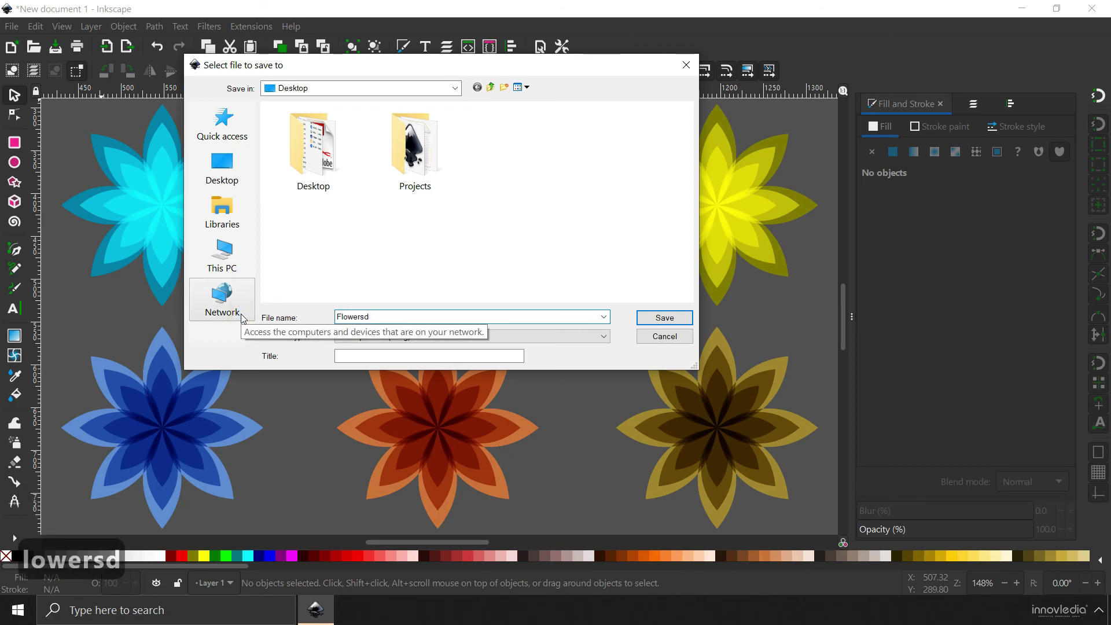
pyautogui.press('BackSpace')
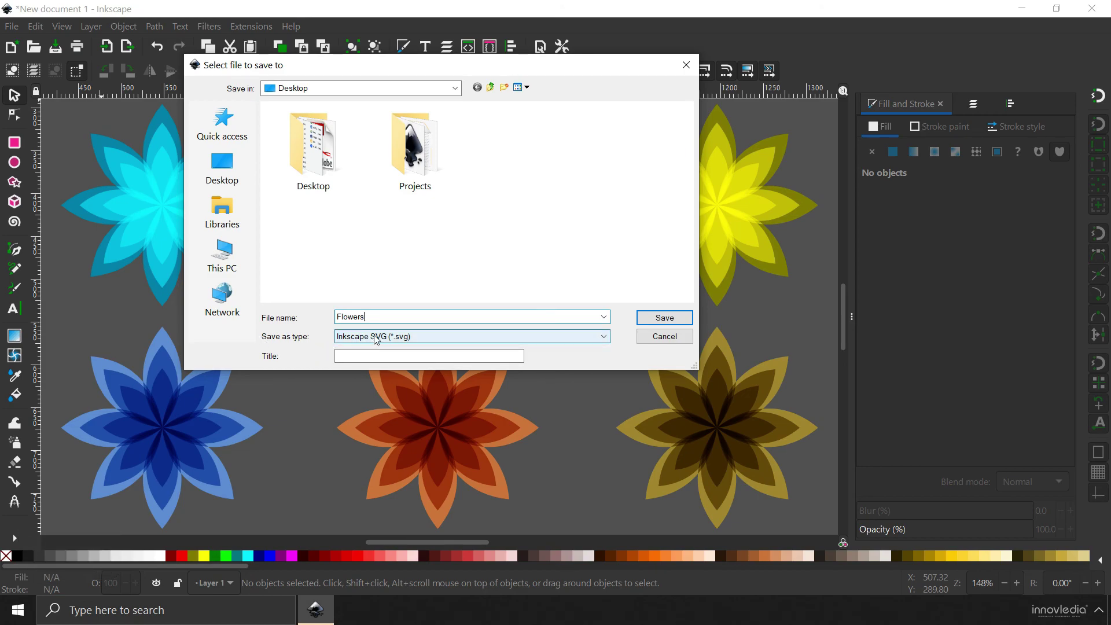
pyautogui.click(668, 319)
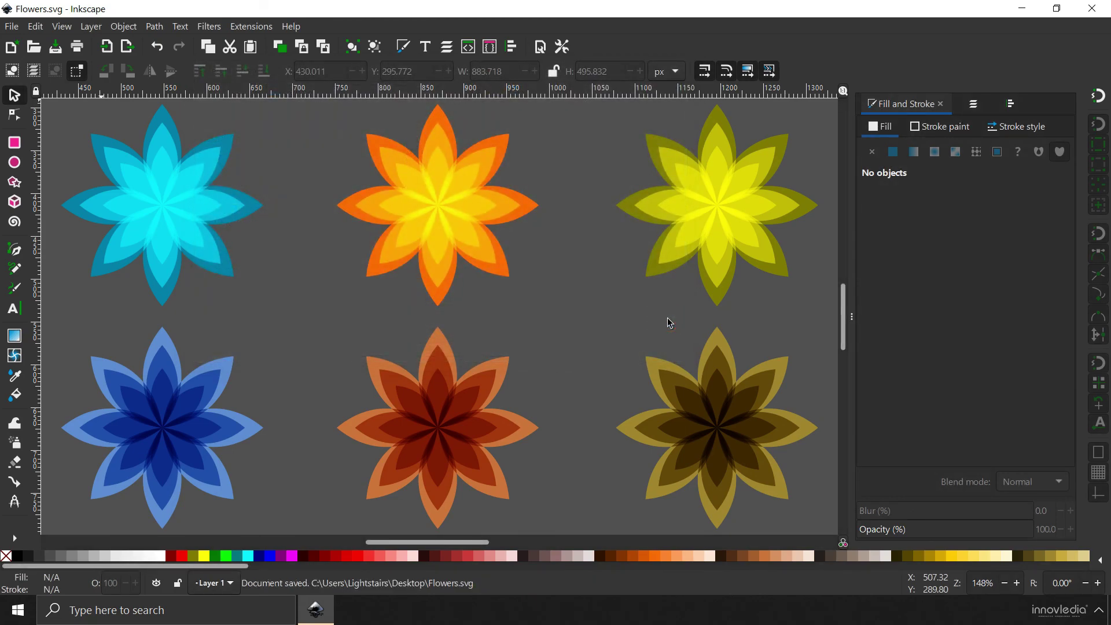